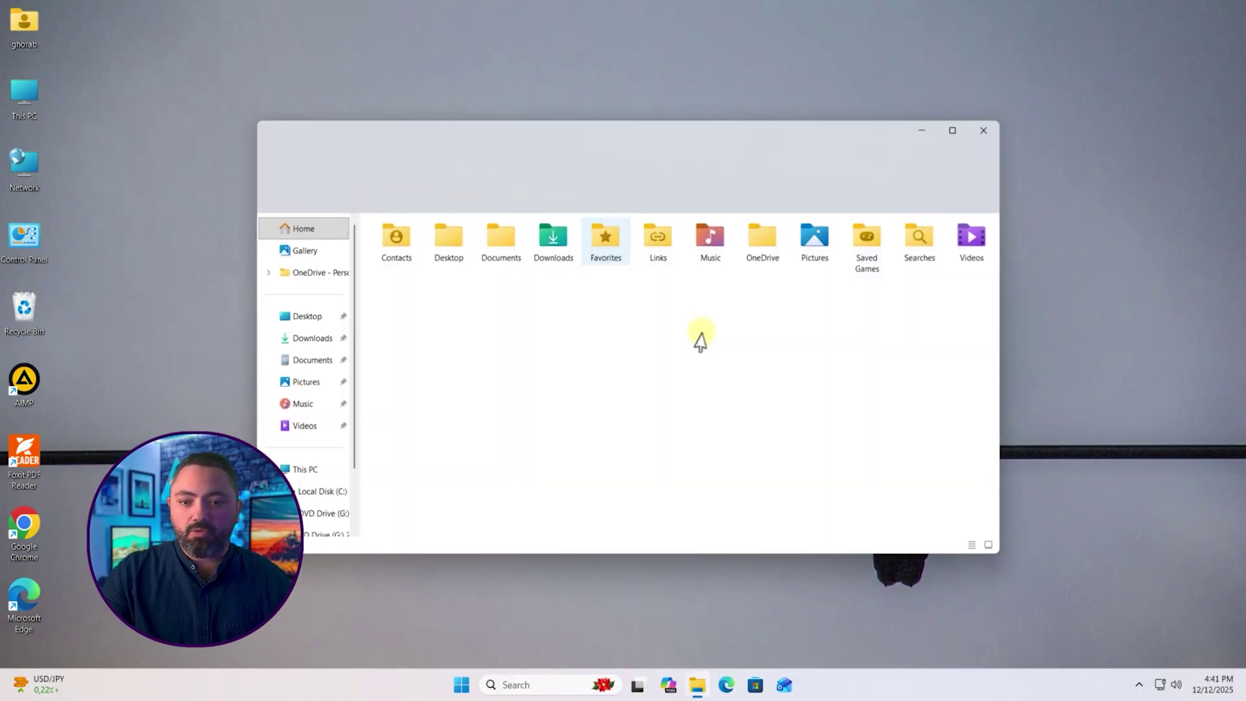
Step: In Downloads, select the Zorin-OS-18-Core-64-bit image, then show Zorin OS's download page in Edge
double_click(554, 252)
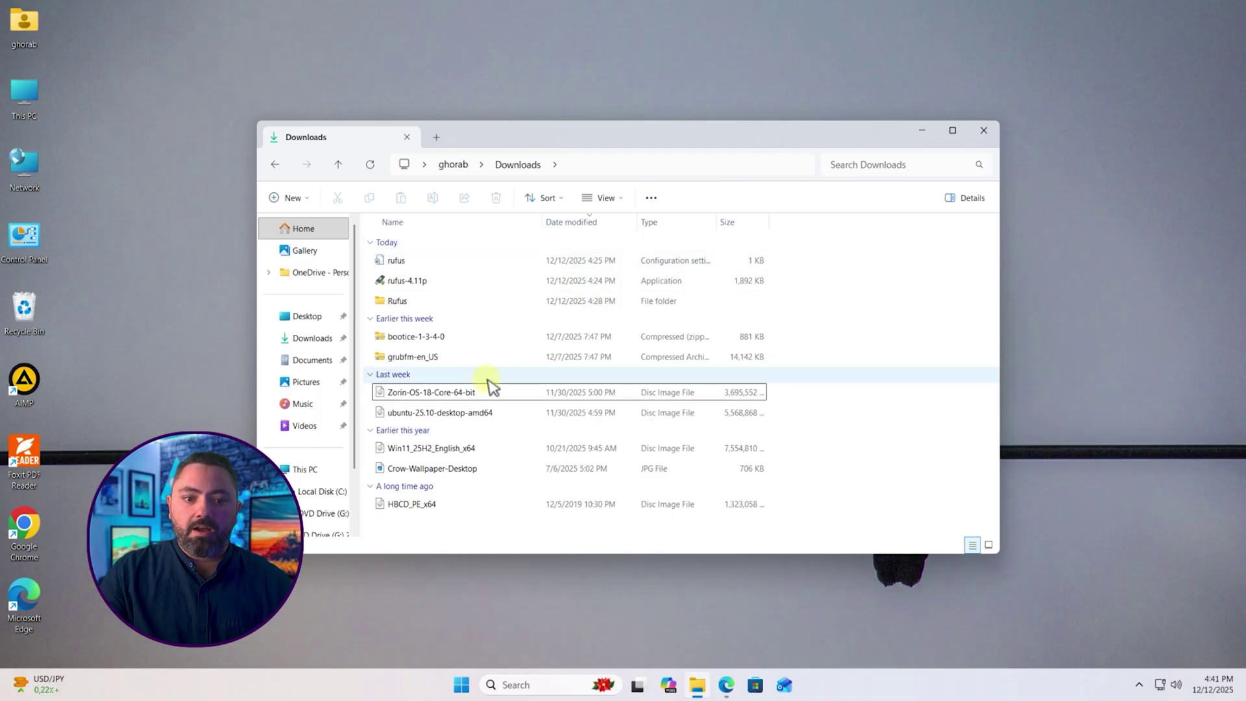
left_click(458, 393)
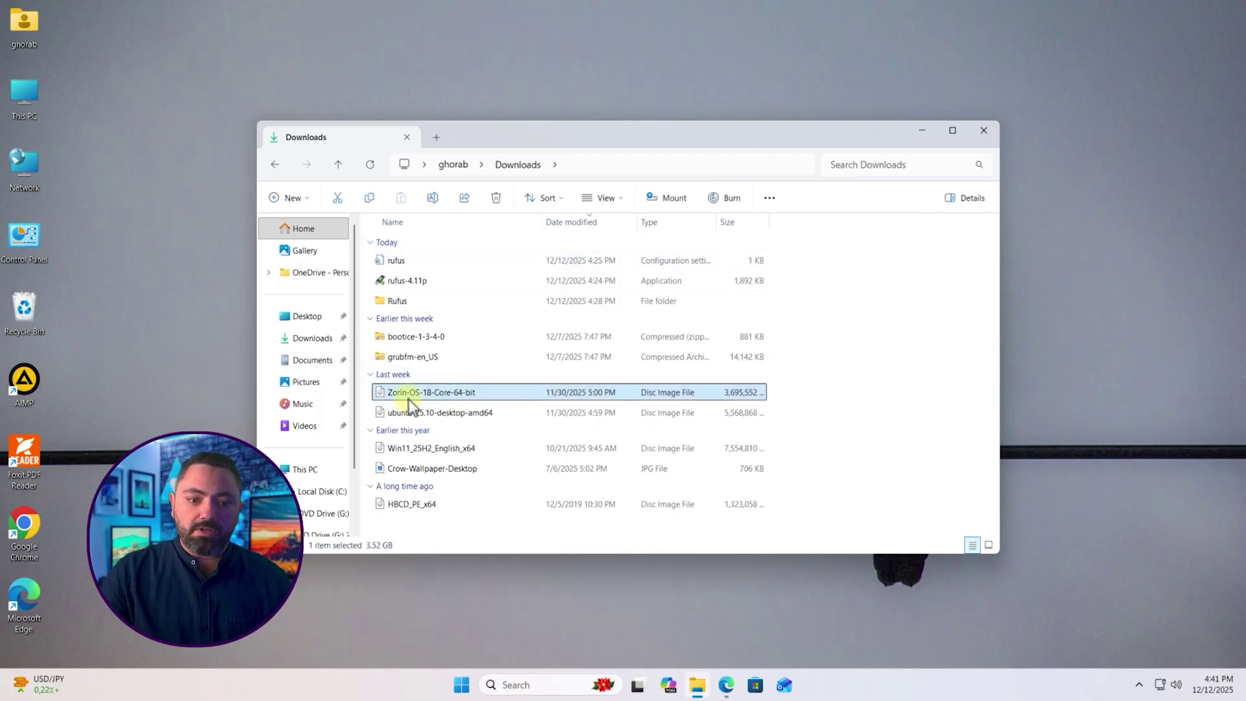
left_click(726, 685)
left_click(613, 469)
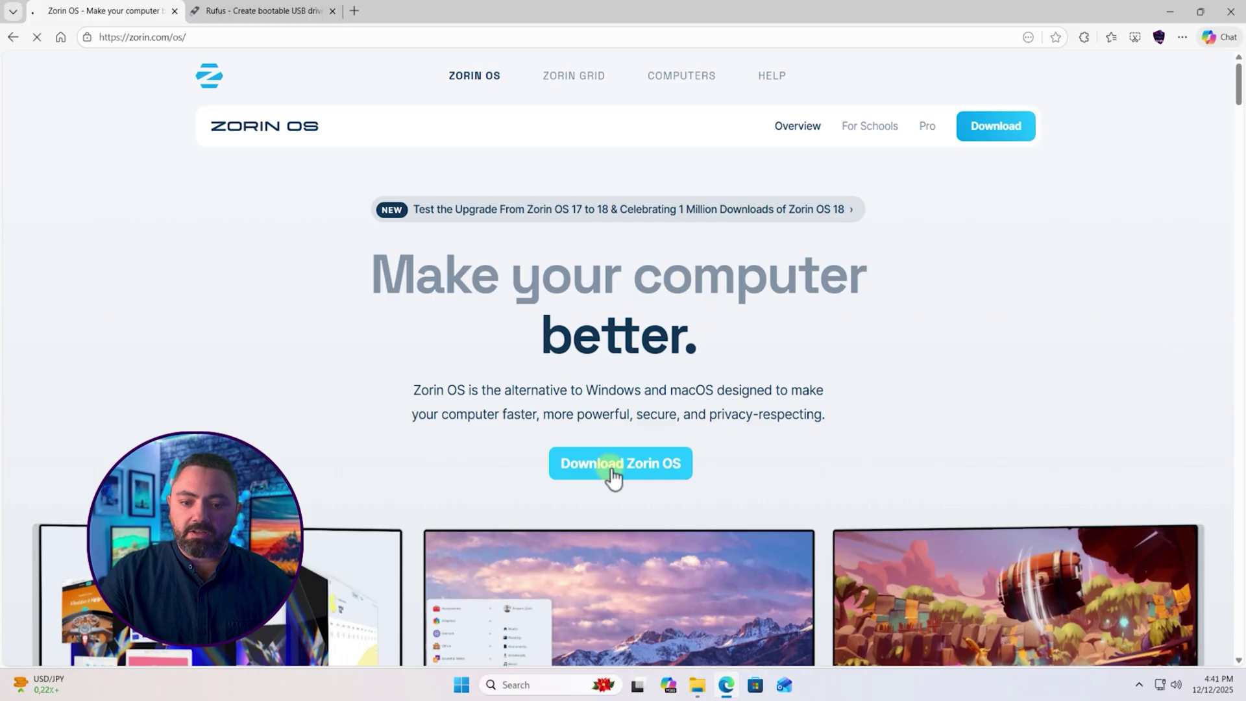
scroll(613, 468, "down", 10)
scroll(613, 469, "down", 3)
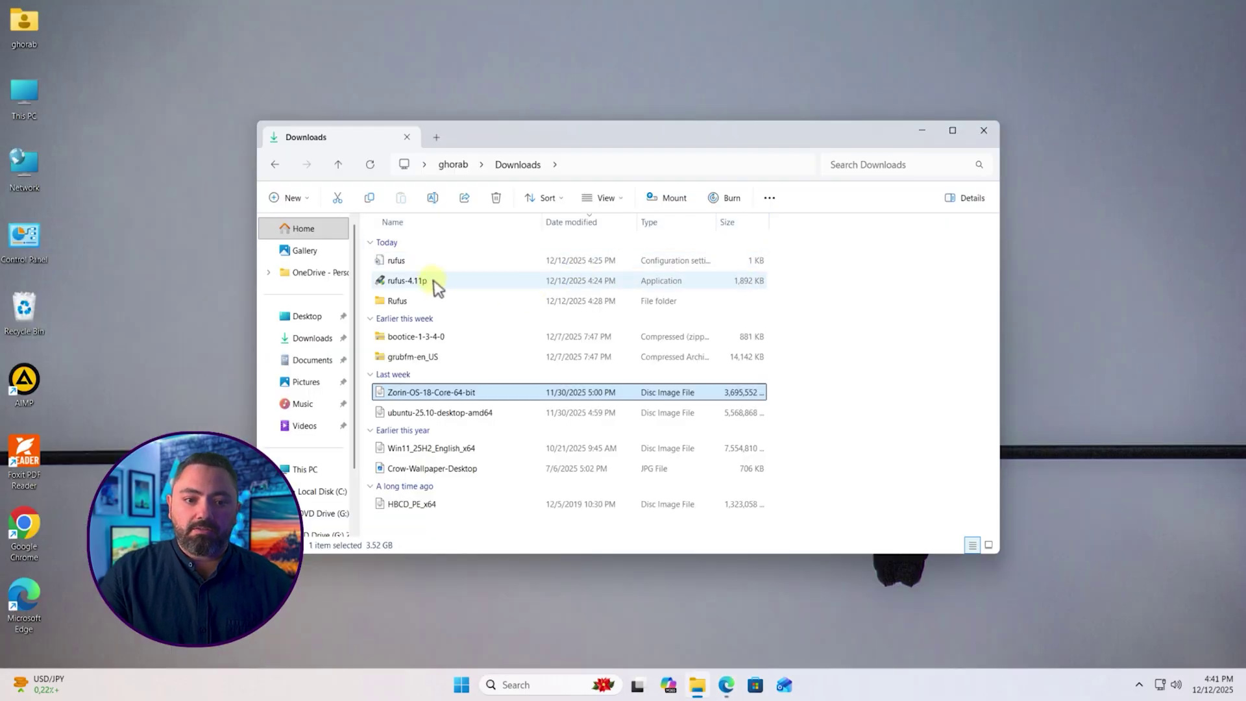
Step: Select rufus-4.11p in Downloads, then show the Rufus website's download section in Edge
left_click(433, 280)
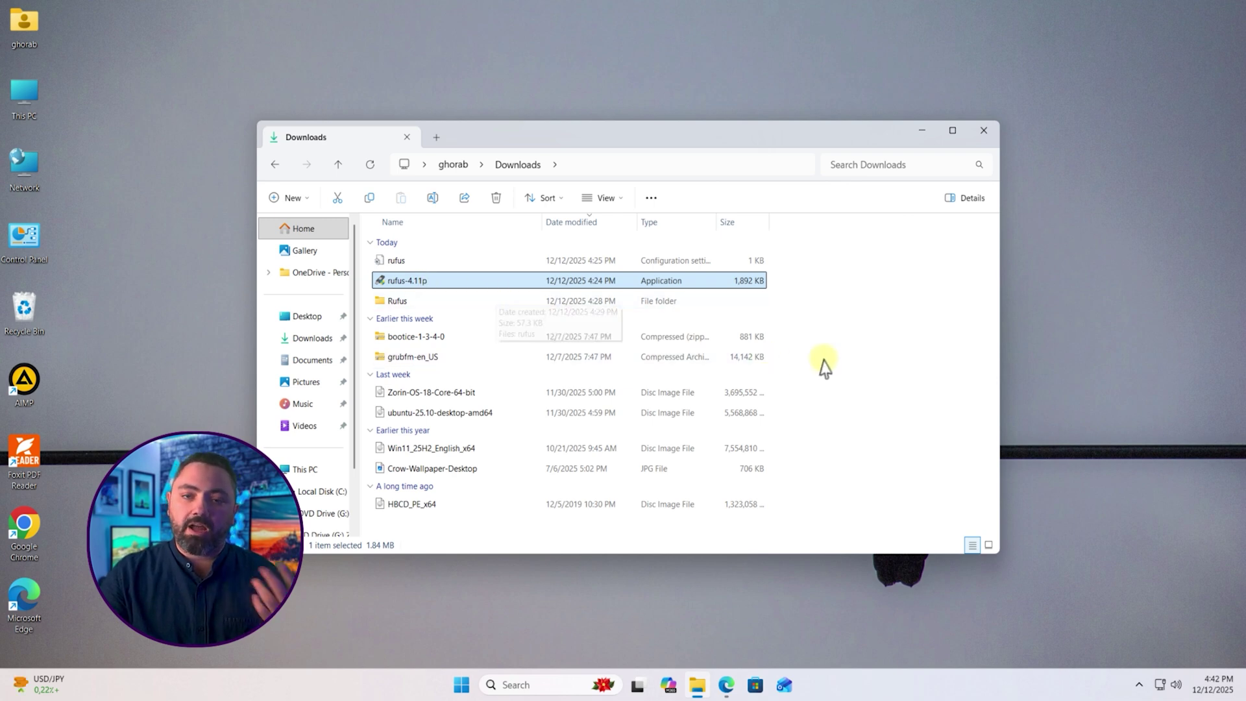
left_click(848, 349)
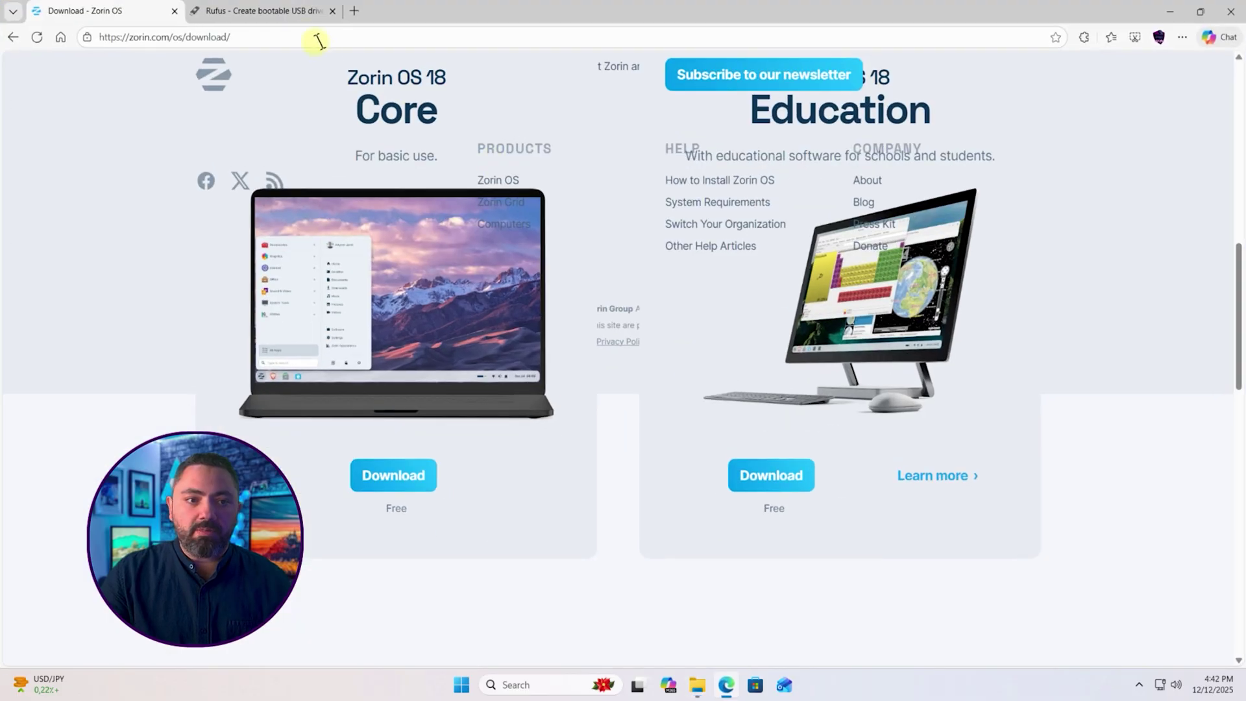
left_click(292, 12)
scroll(543, 282, "down", 5)
scroll(541, 290, "up", 5)
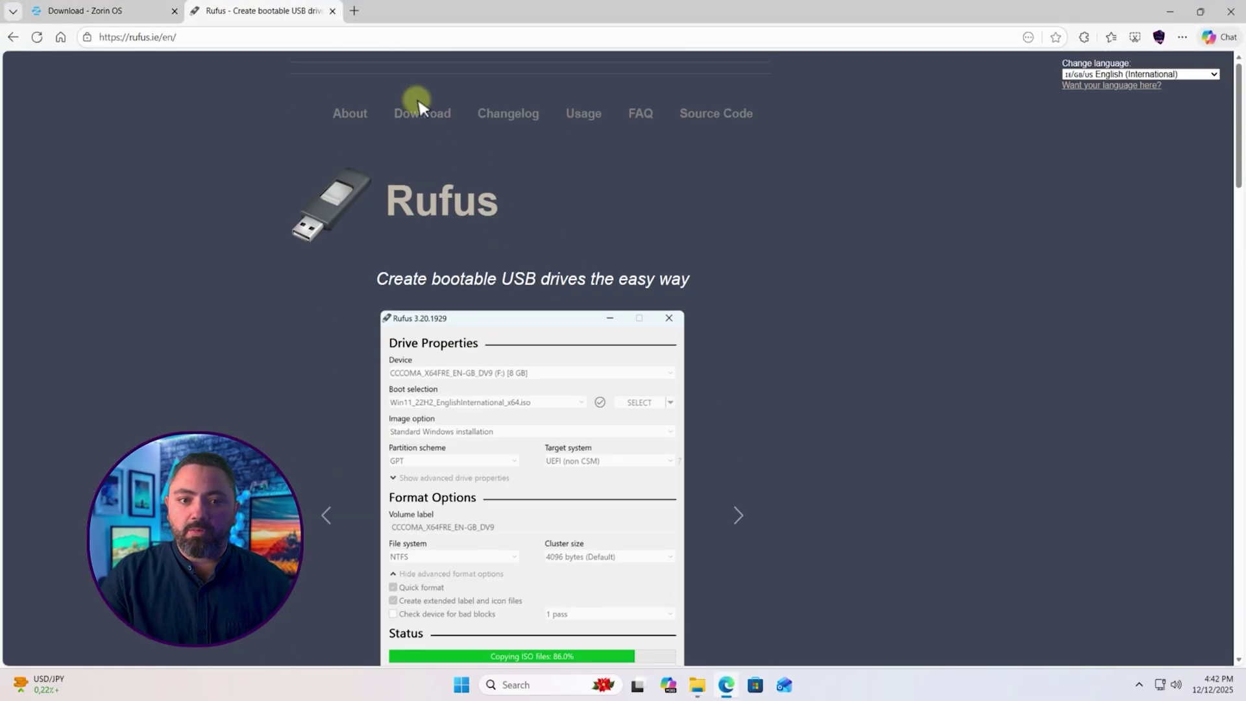
left_click(423, 119)
Step: Bring back the Downloads folder and run rufus-4.11p, approving the User Account Control prompt
left_click(1165, 9)
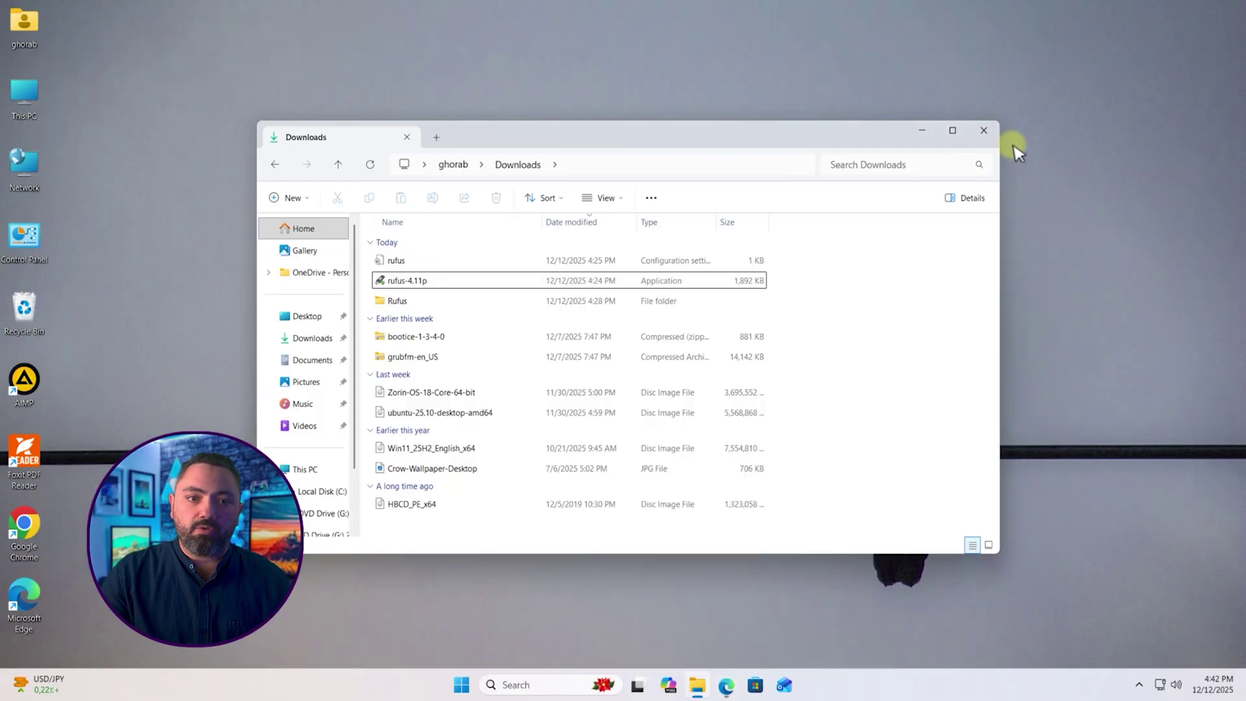
left_click(903, 313)
key("Down")
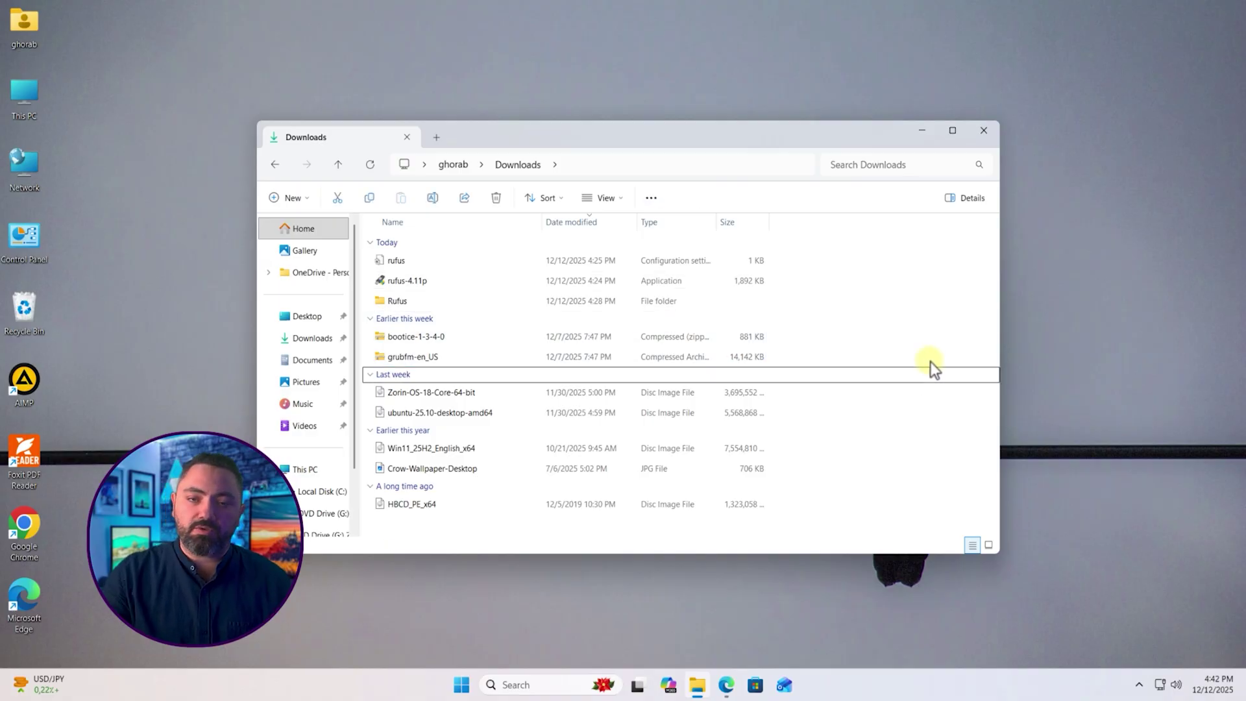
left_click(923, 131)
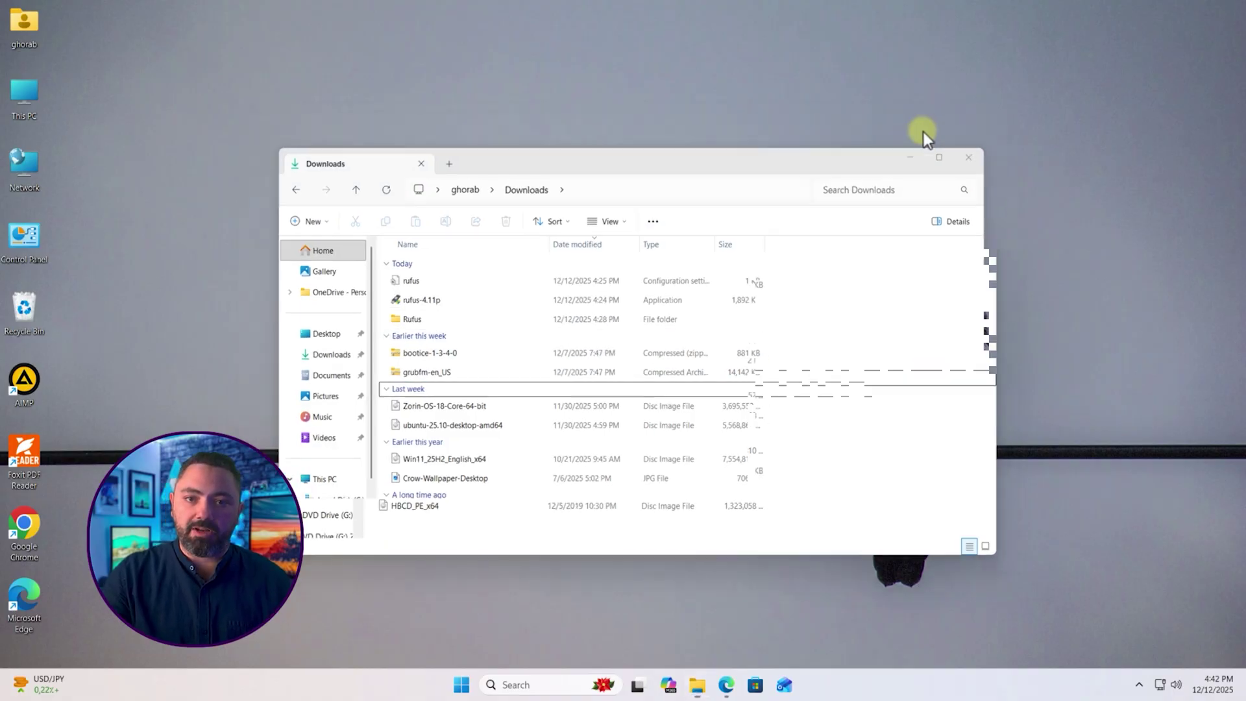
key("alt+Tab")
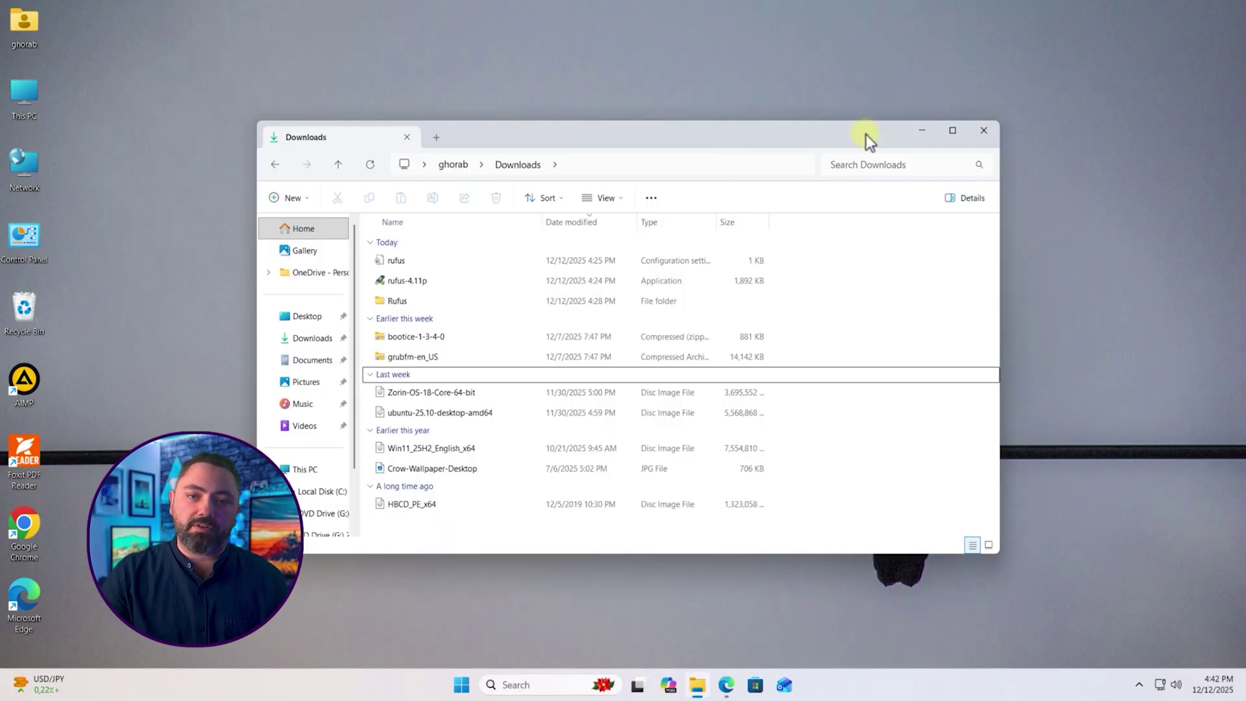
double_click(417, 280)
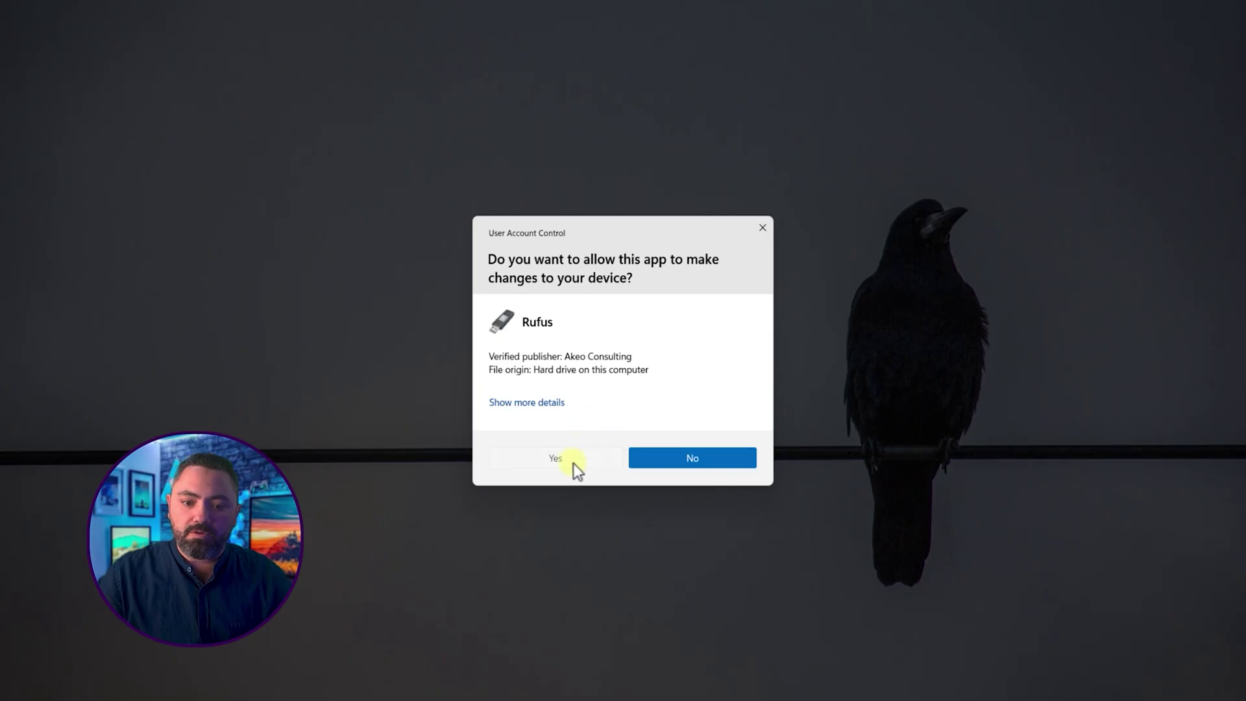
left_click(574, 462)
Step: Select the 32 GB Zorin OS 18 (D:) USB drive as Rufus's target device
left_click(922, 130)
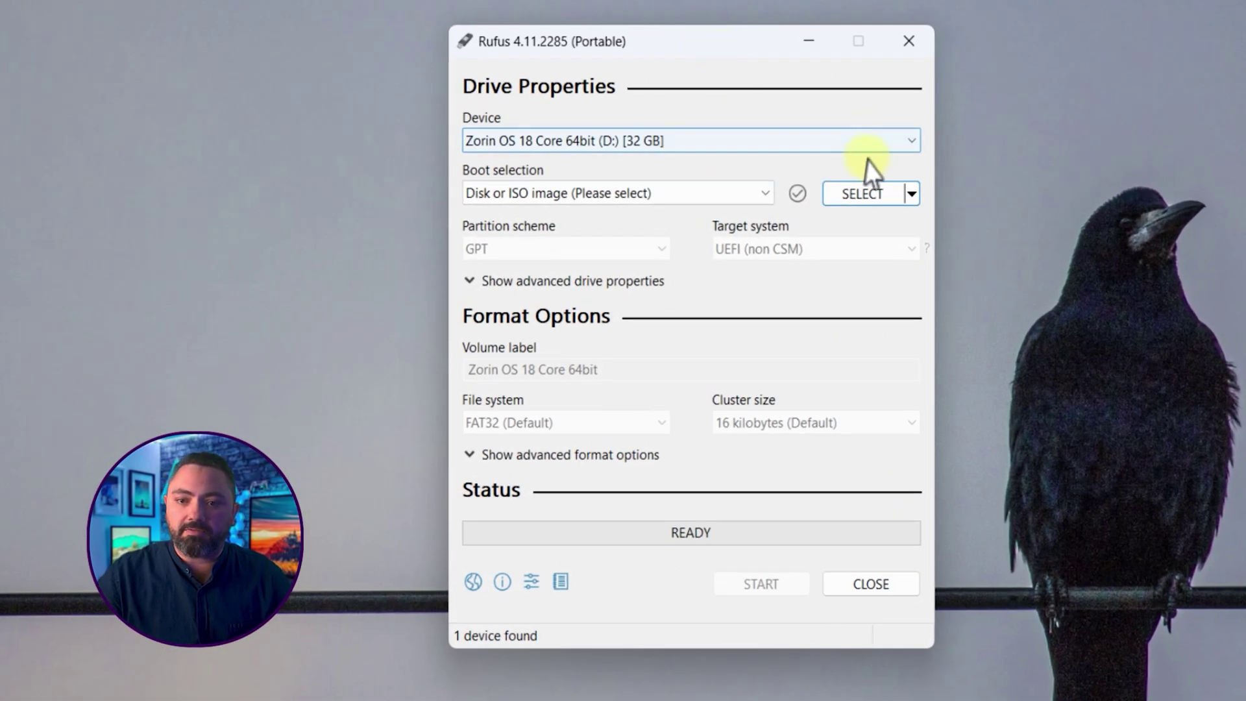
left_click(863, 147)
left_click(682, 144)
left_click(688, 145)
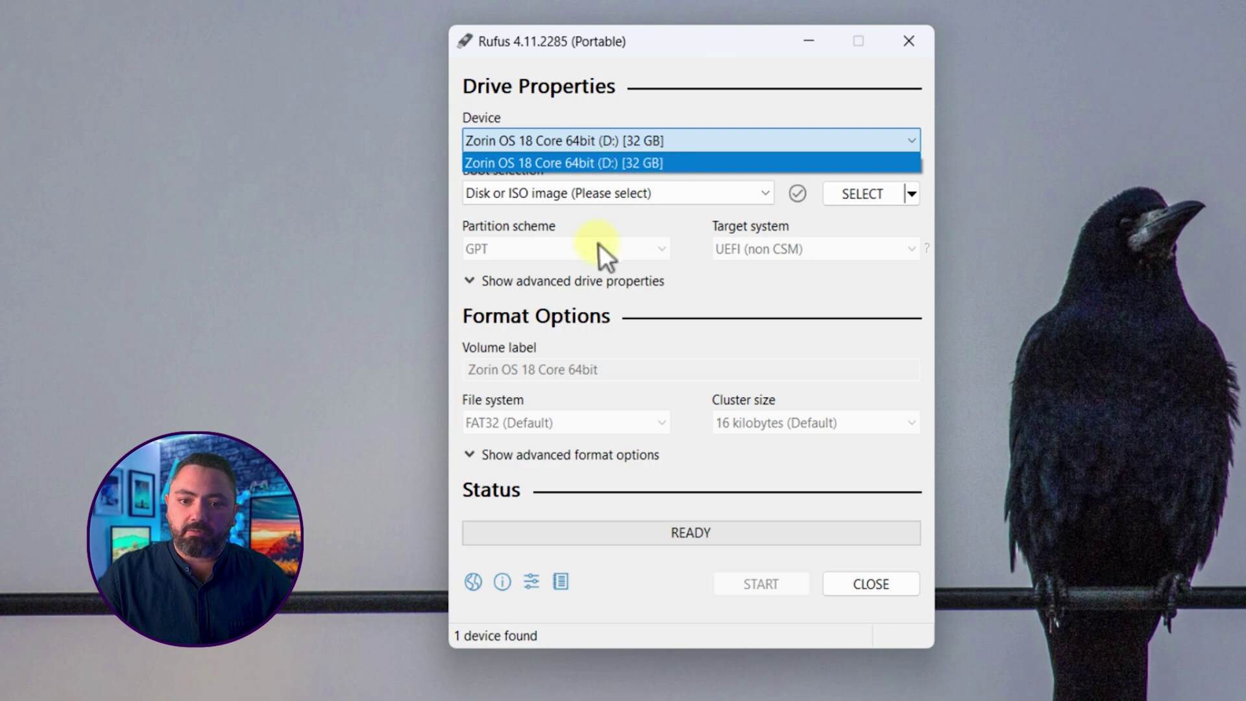
left_click(649, 161)
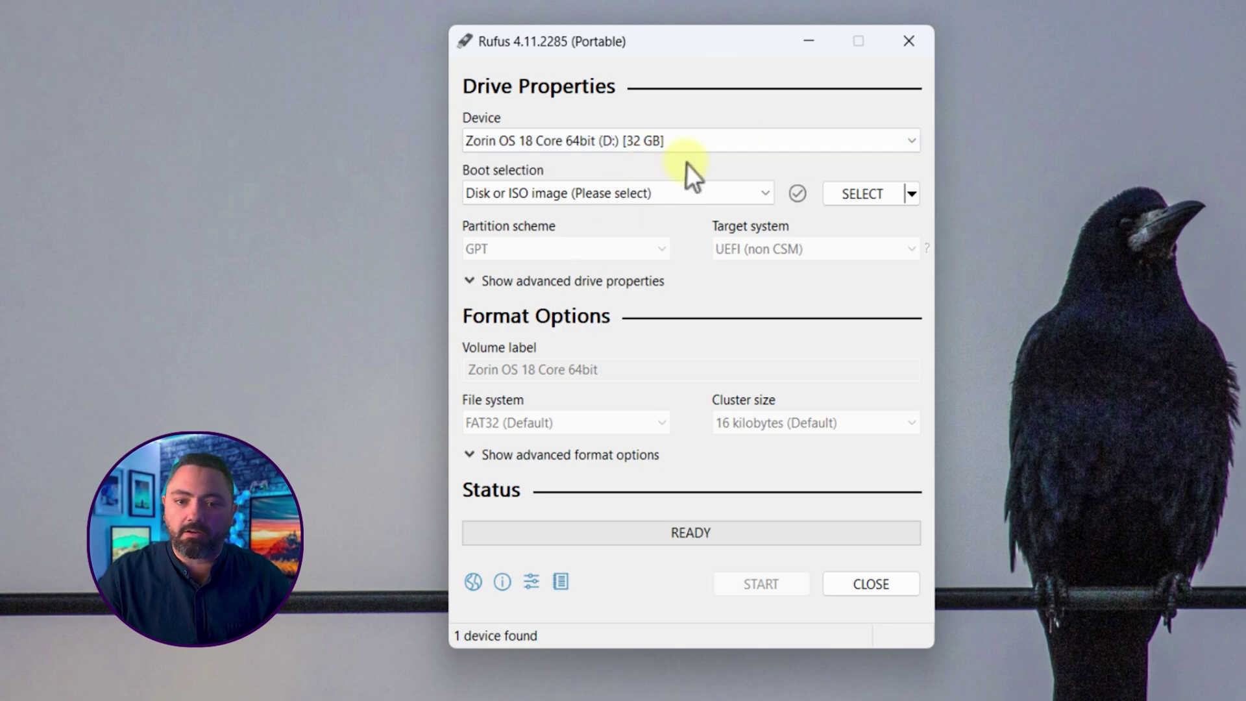
Step: Load Zorin-OS-18-Core-64-bit.iso as the boot image and keep the MBR partition scheme
left_click(868, 197)
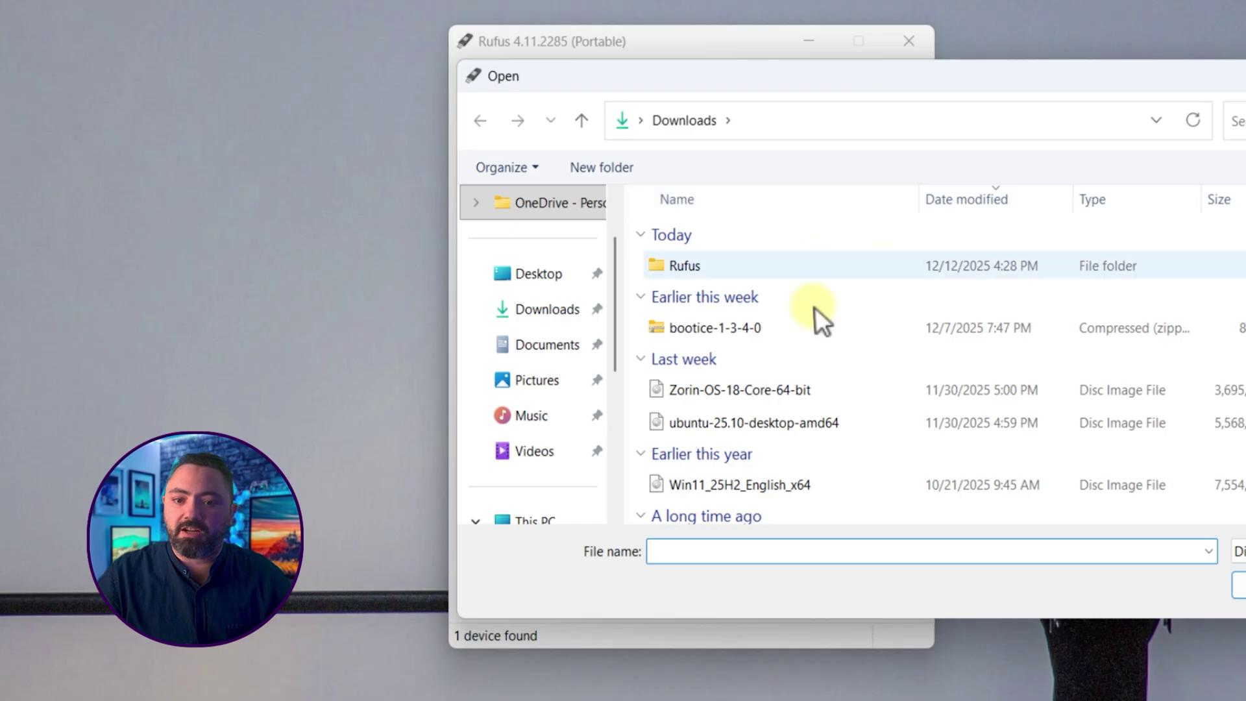
left_click(764, 391)
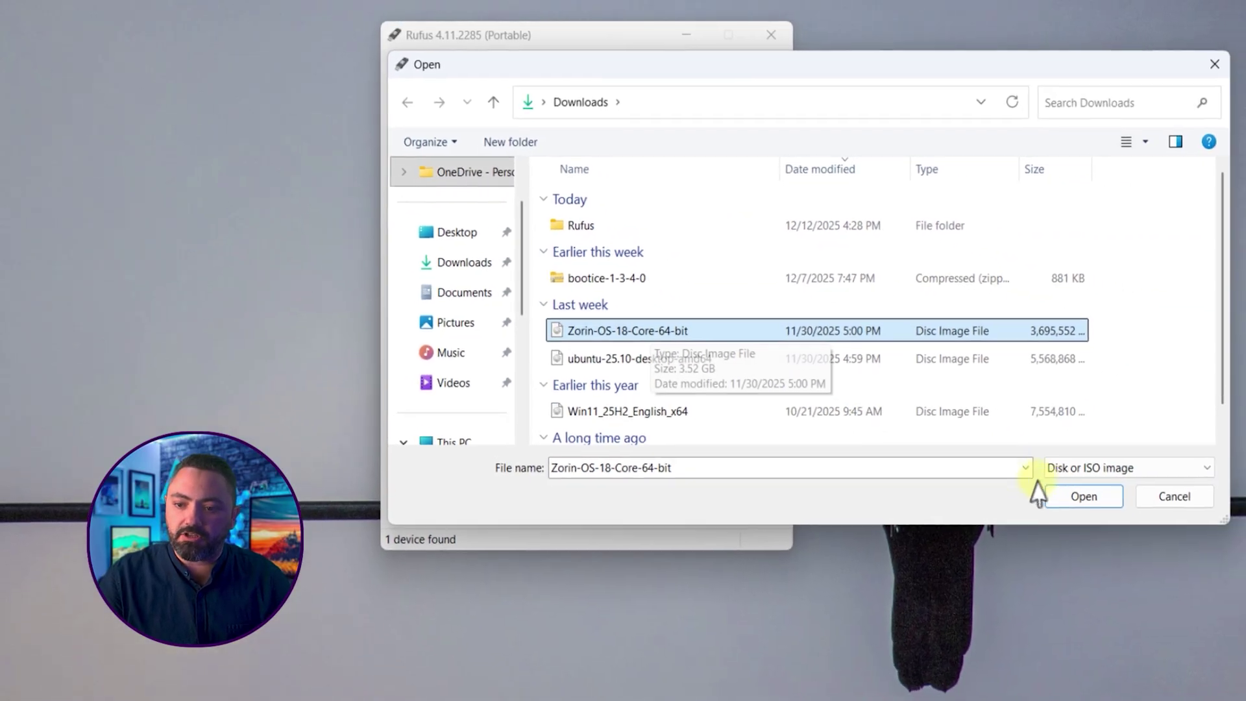
left_click(1245, 581)
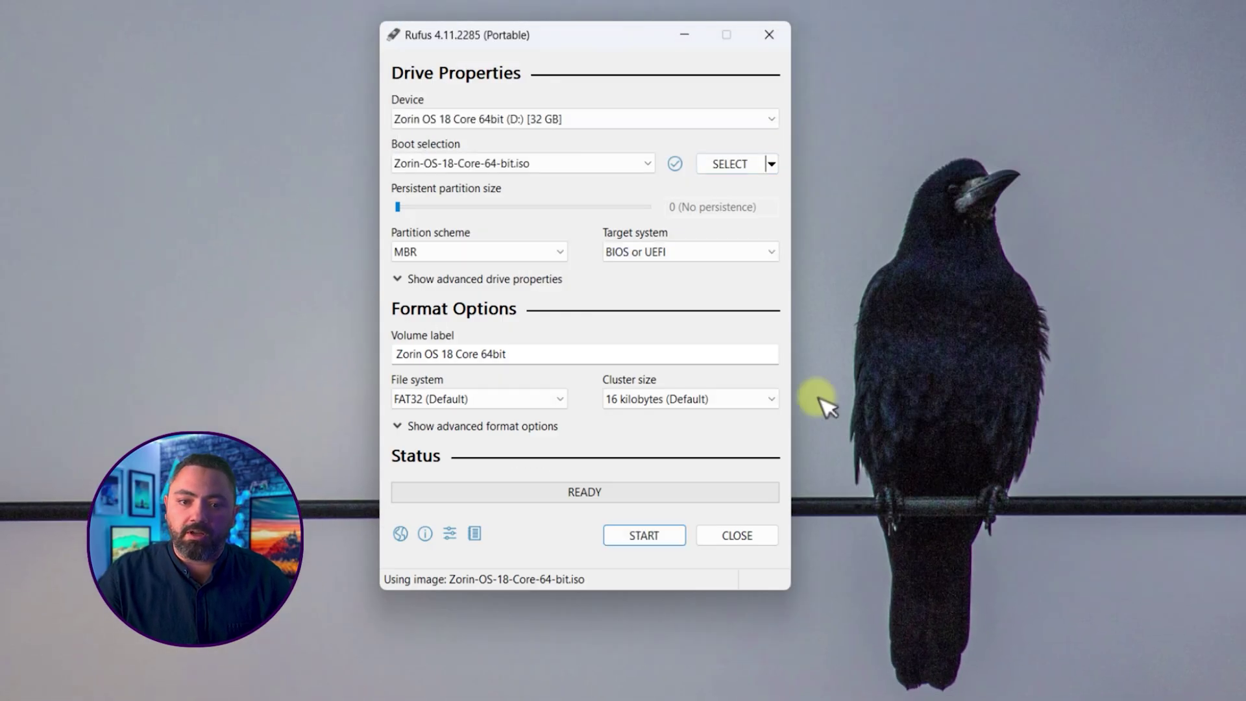
left_click(514, 258)
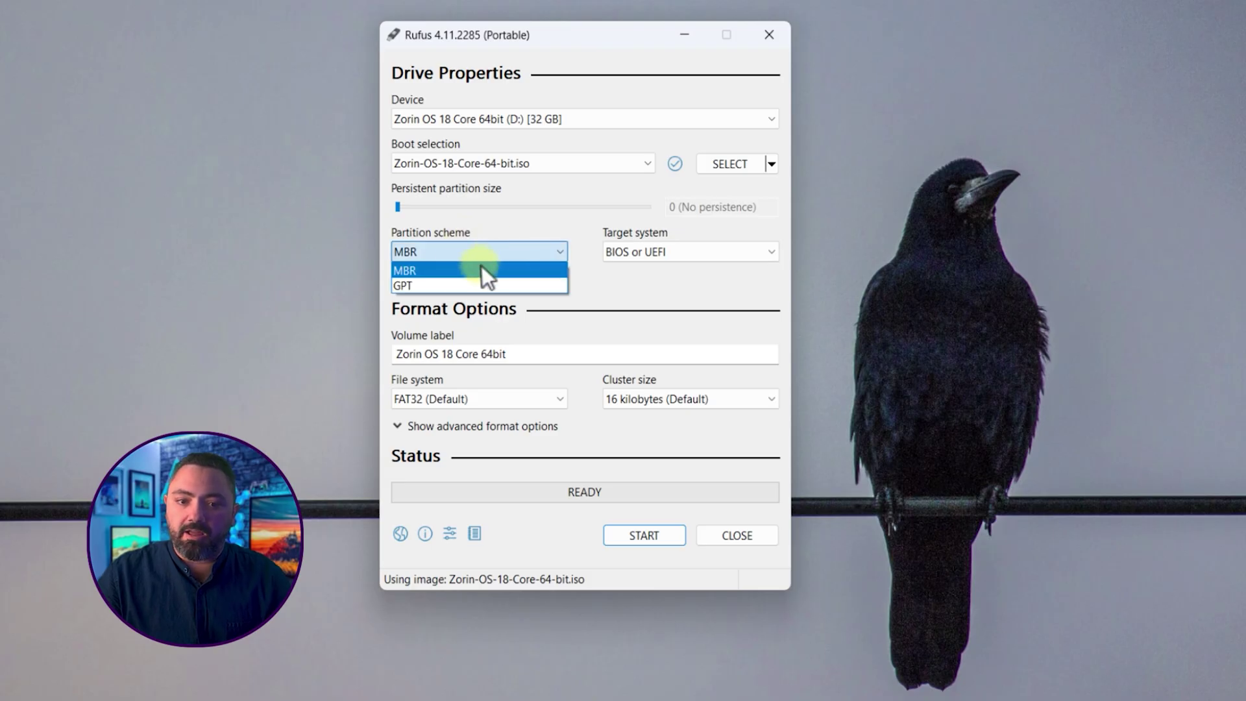
left_click(433, 273)
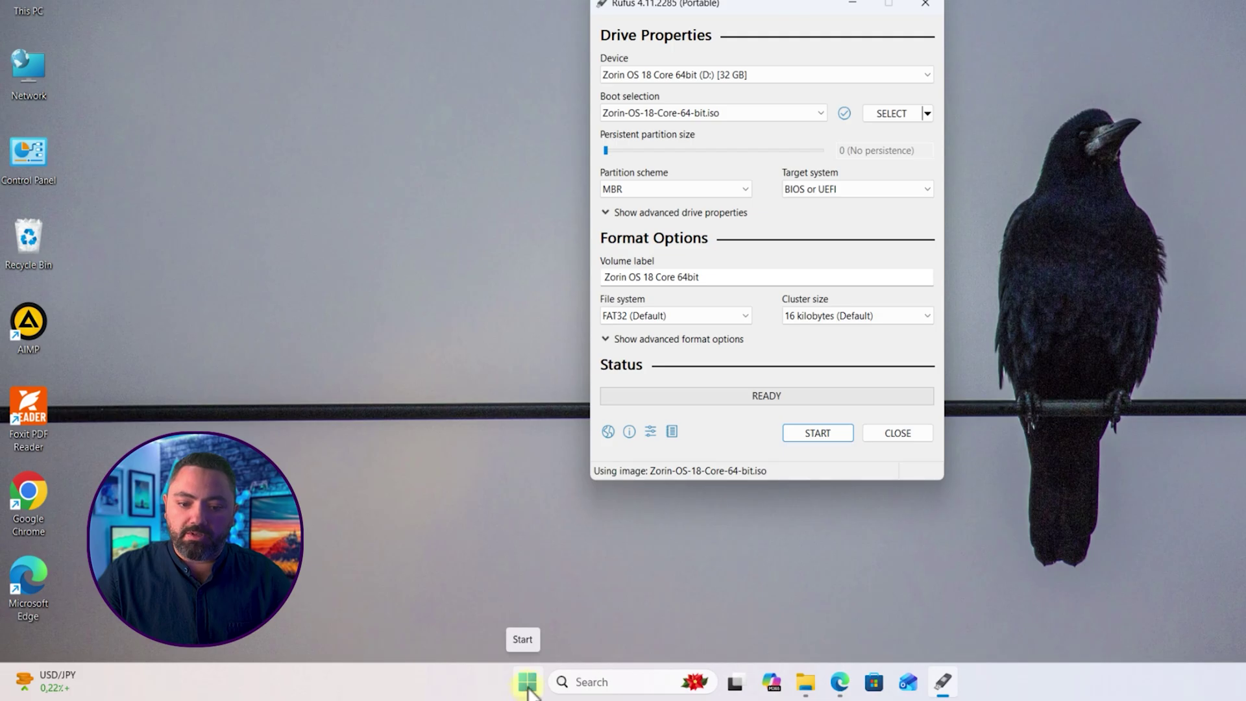
Step: Confirm Disk 0 is GPT in its Disk Management properties, then switch Rufus's partition scheme to GPT
right_click(528, 685)
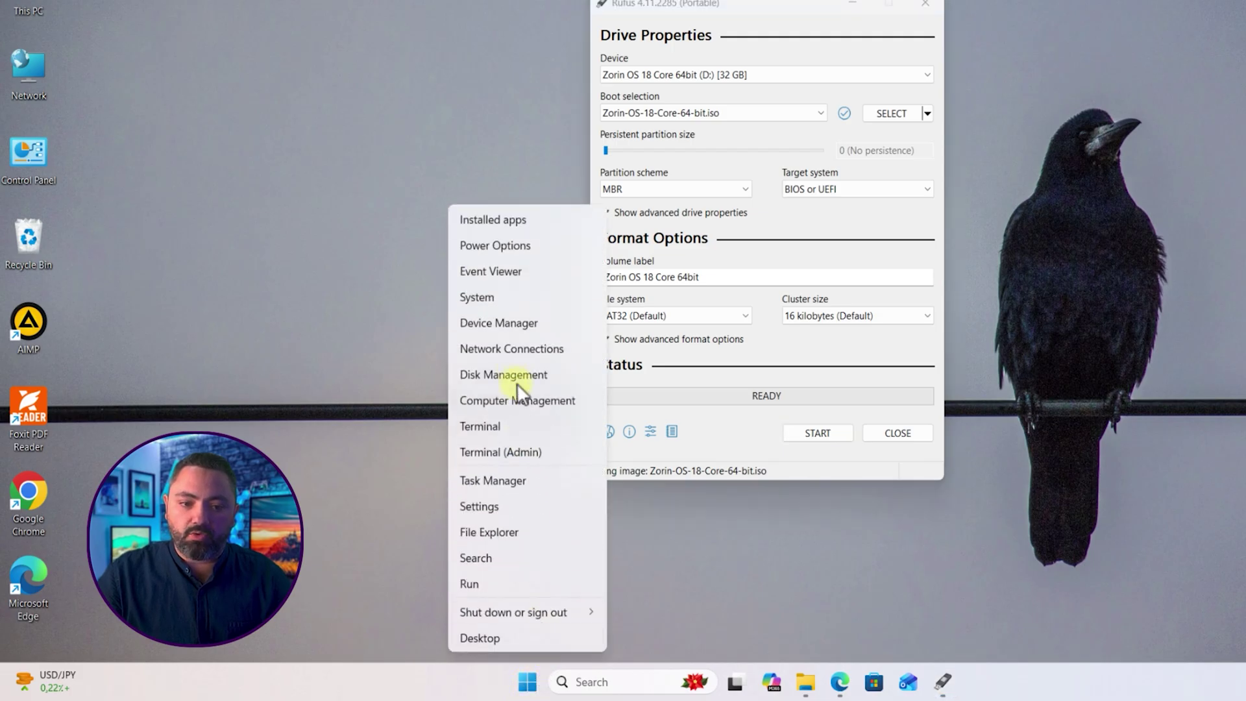
left_click(507, 375)
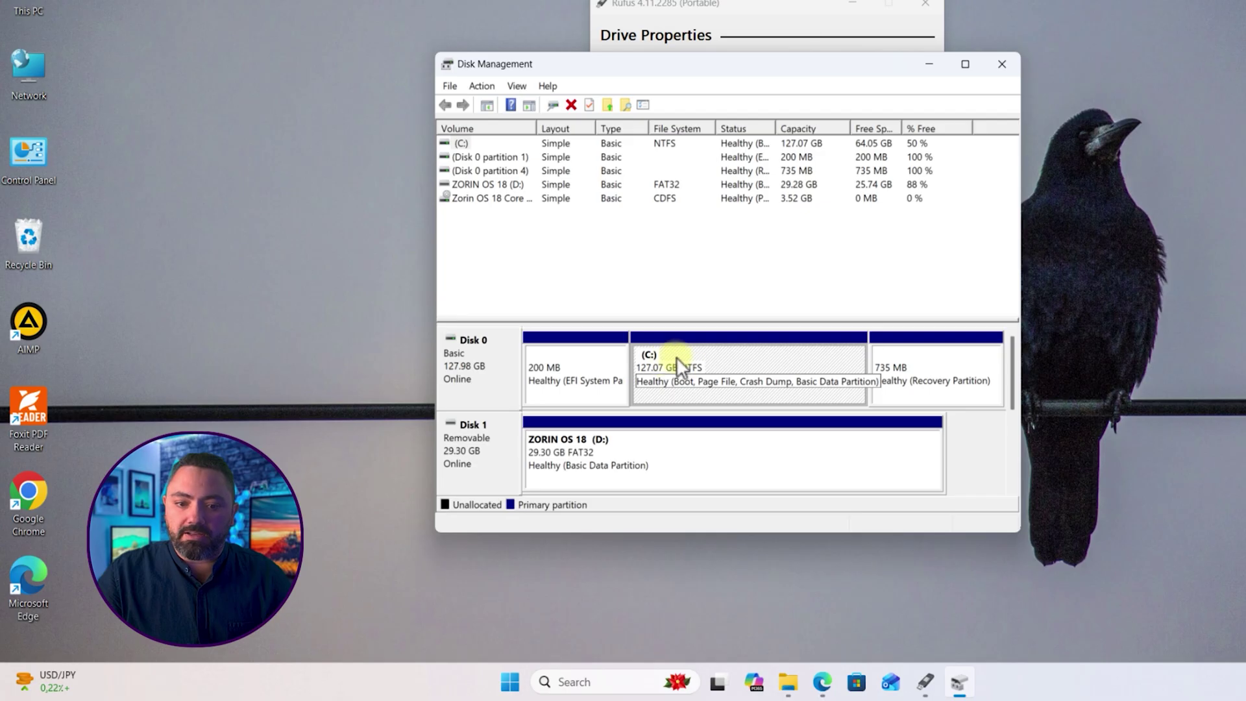
right_click(461, 355)
right_click(477, 348)
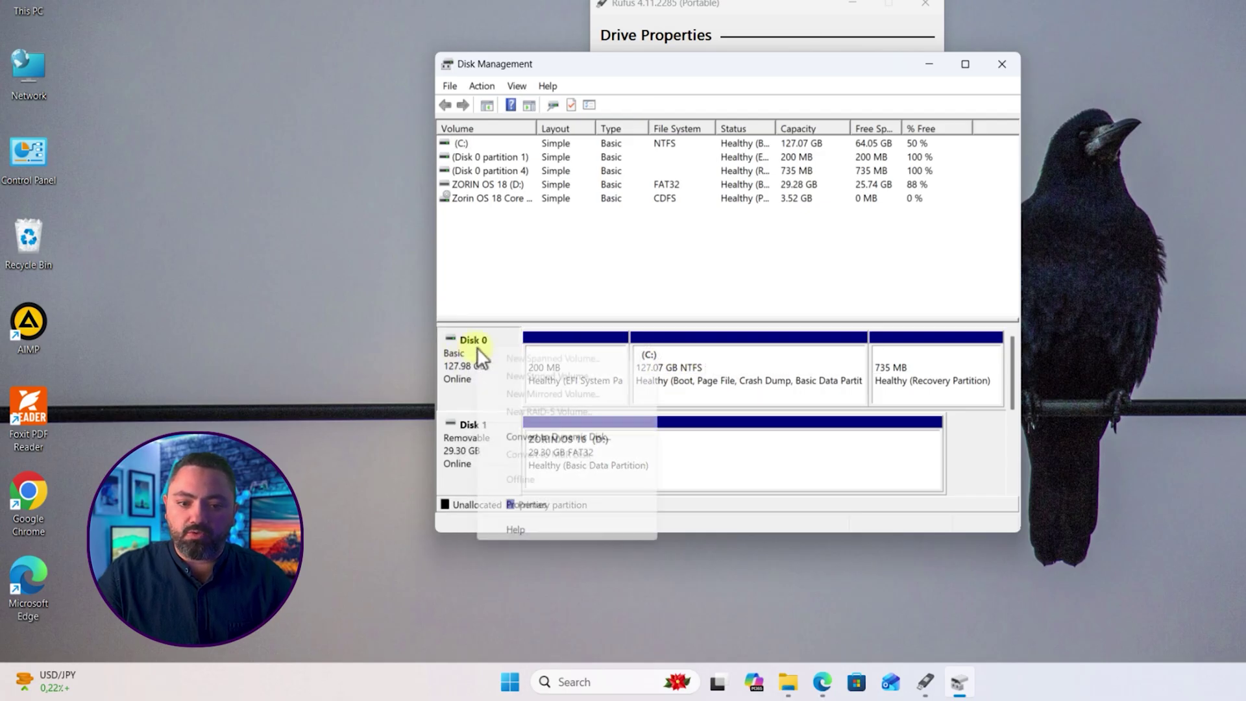
left_click(529, 506)
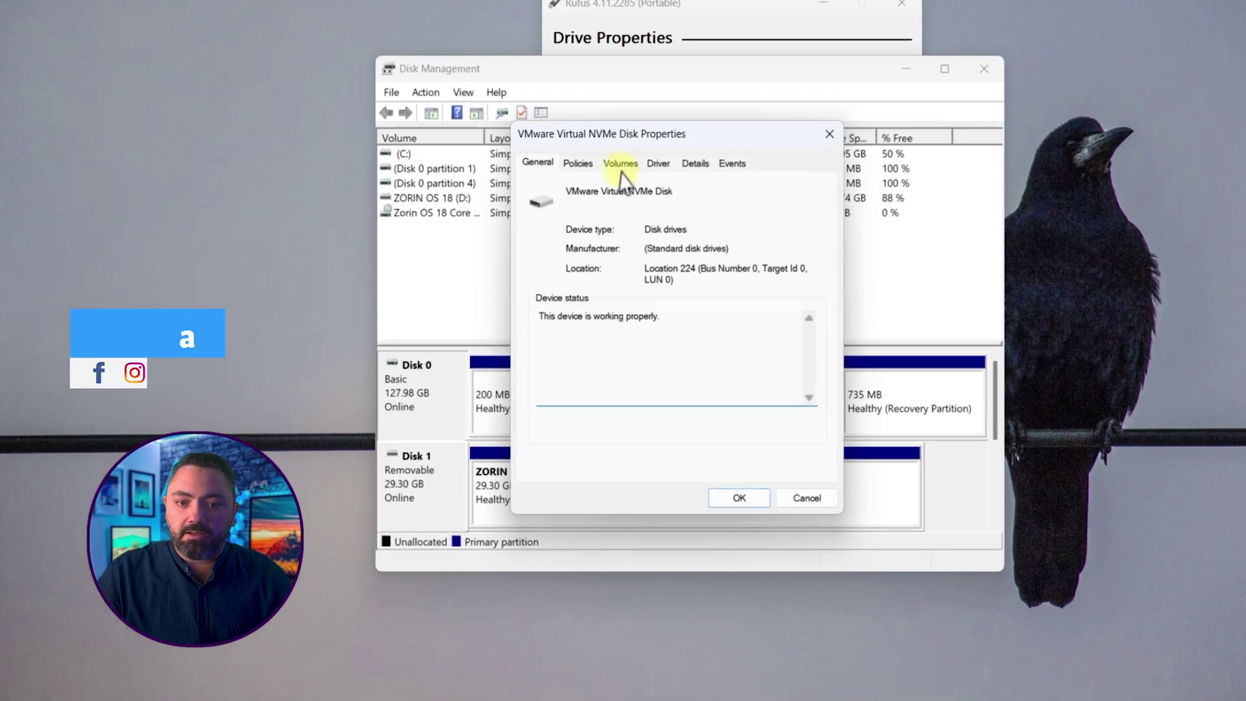
left_click(619, 168)
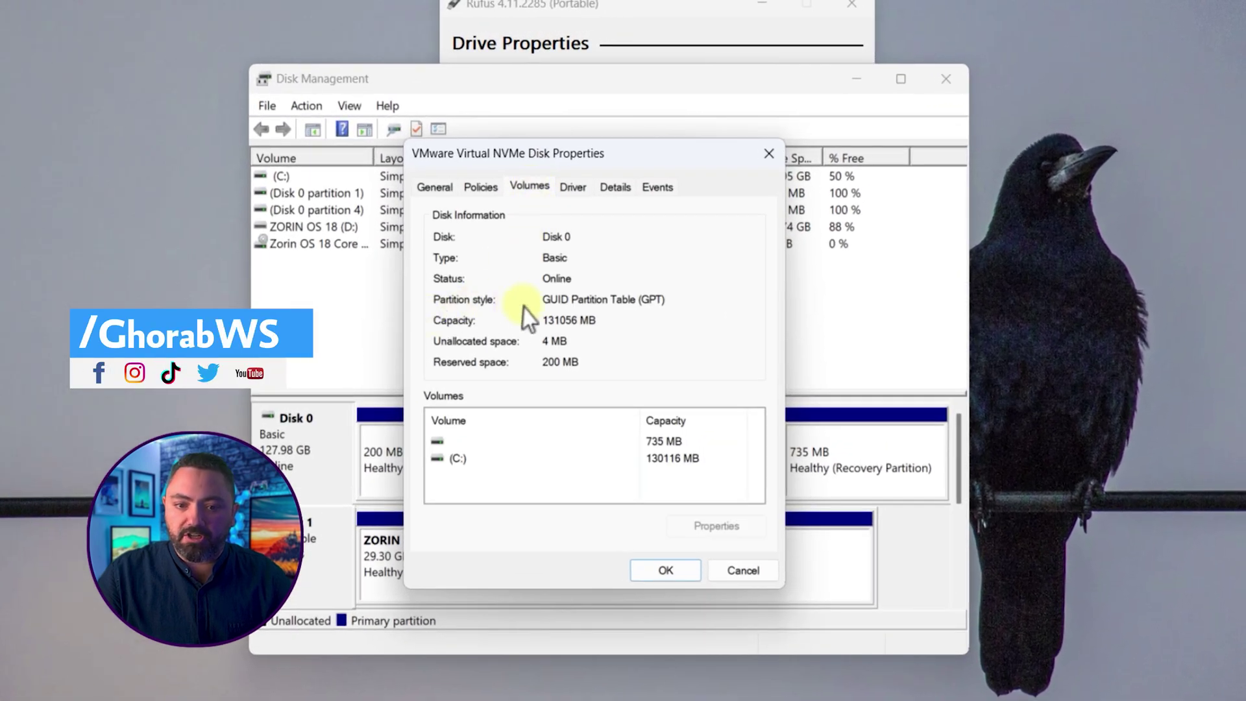
left_click(730, 576)
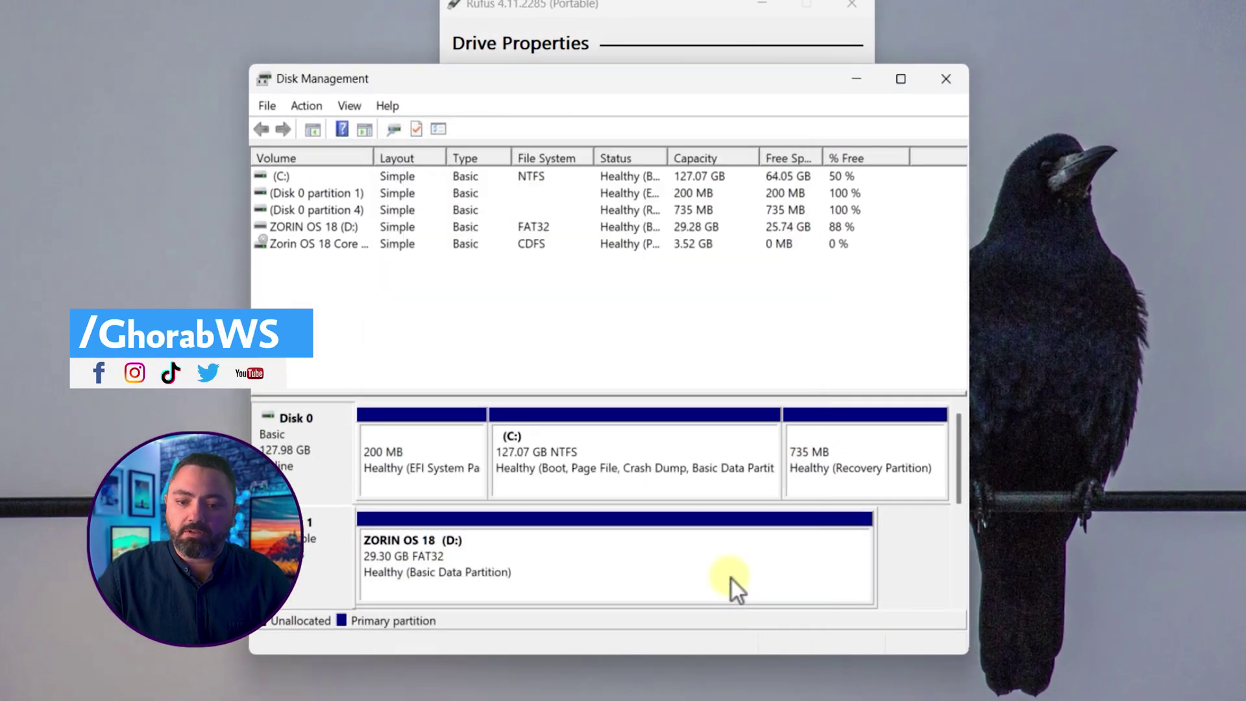
left_click(949, 84)
left_click(571, 231)
left_click(556, 245)
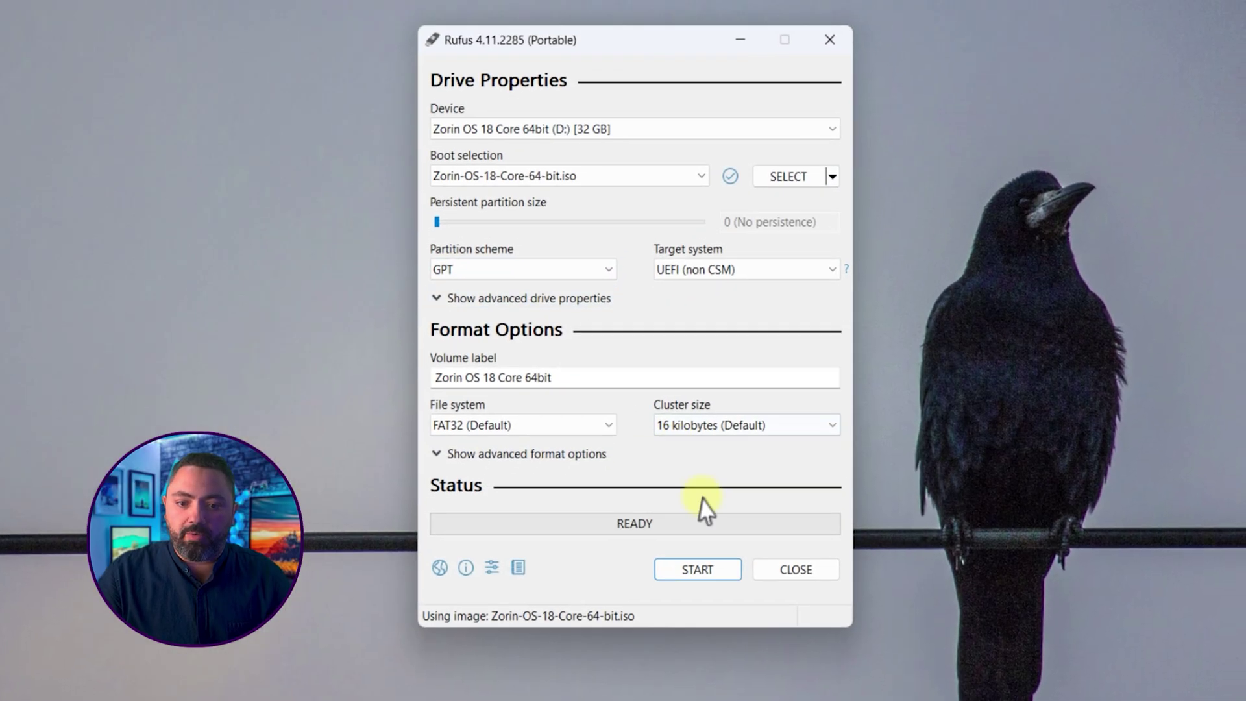
Step: Write the Zorin OS 18 image in the recommended mode, accept erasing the USB, then close Rufus
left_click(704, 571)
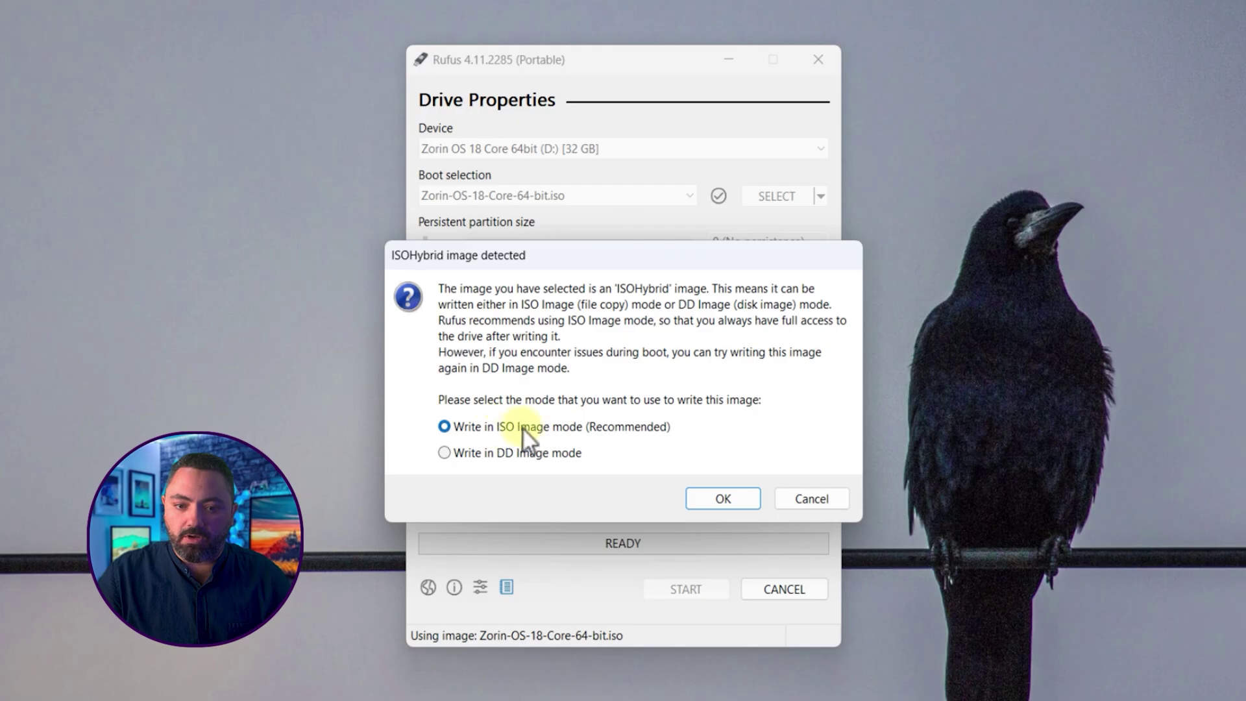
left_click(723, 499)
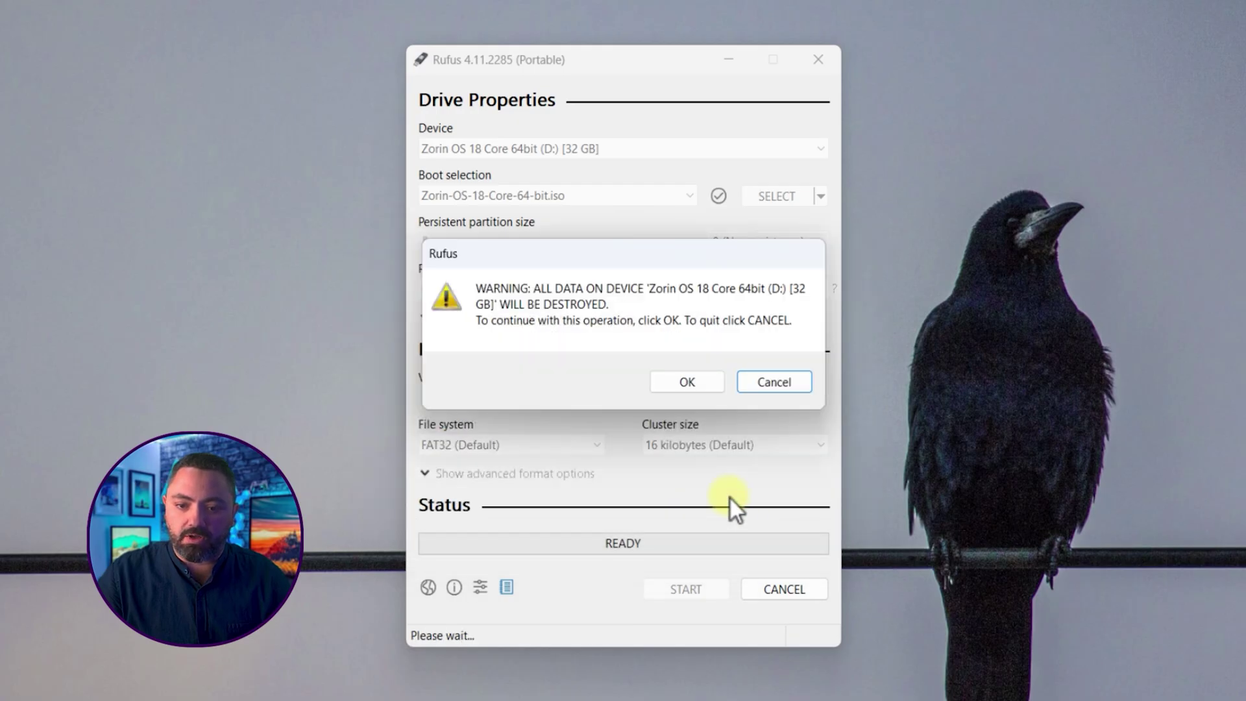
left_click(698, 382)
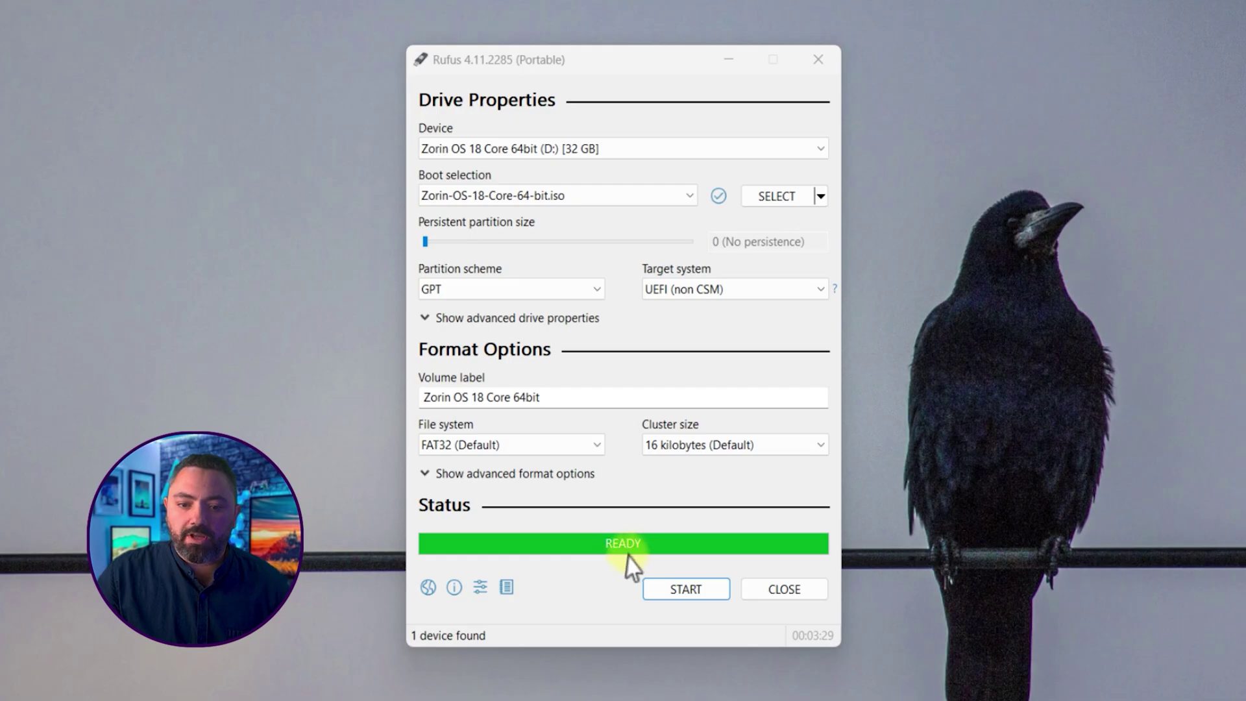
left_click(793, 592)
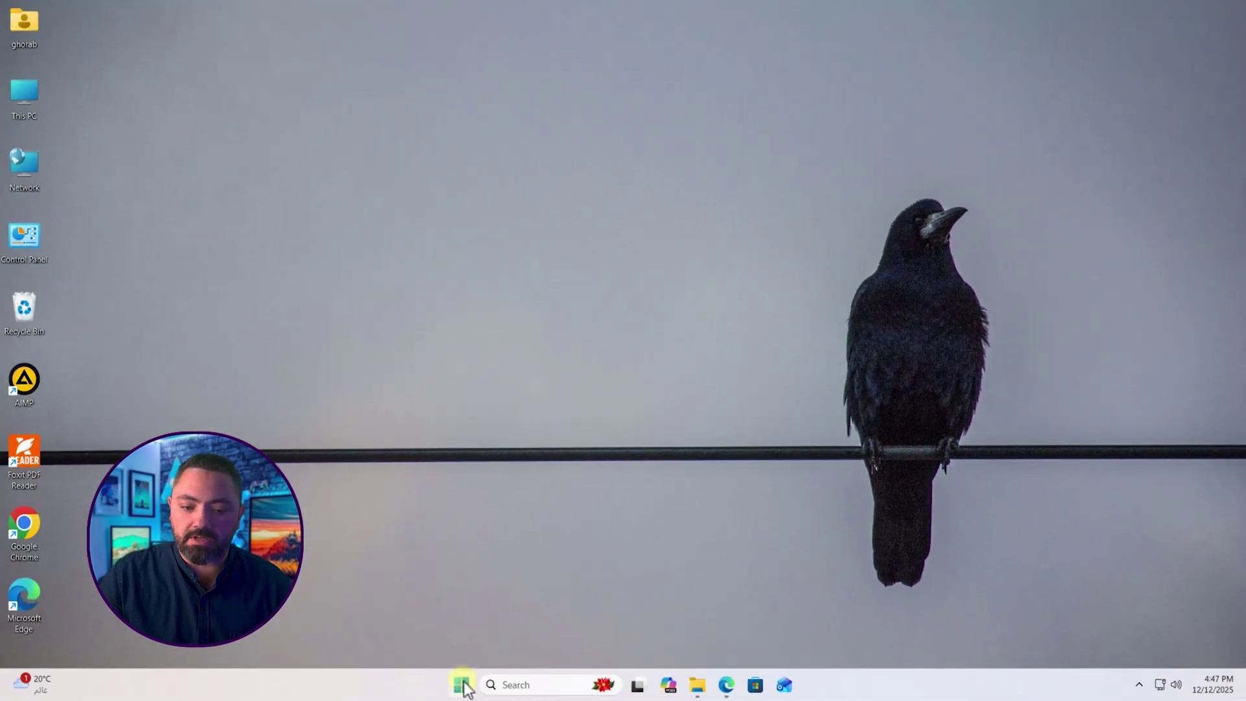
Step: Restart Windows from the Start menu's power options
left_click(463, 684)
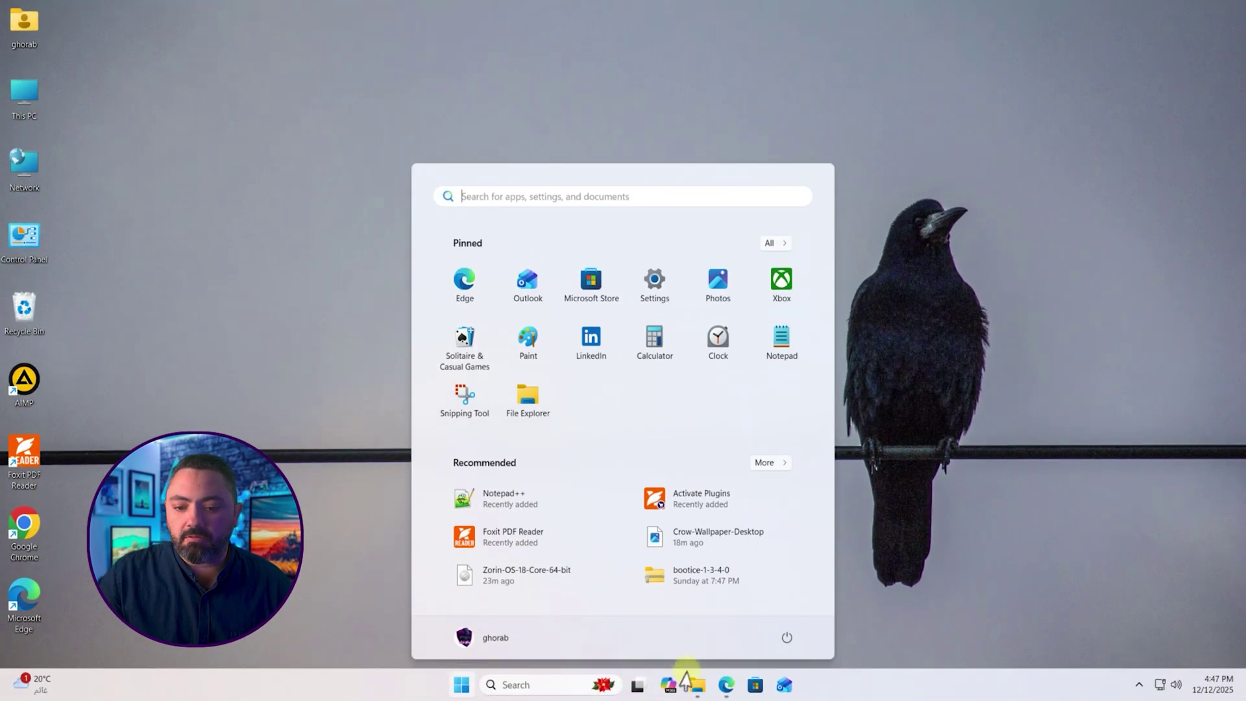
left_click(786, 637)
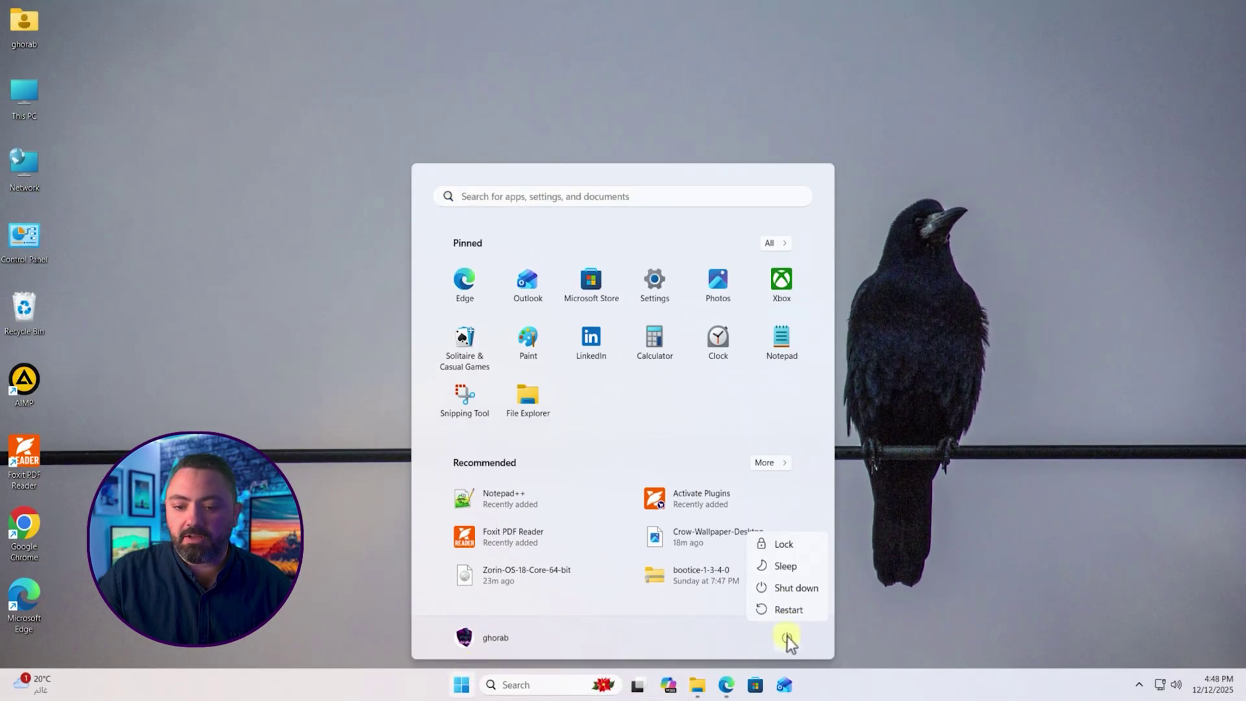
left_click(812, 610)
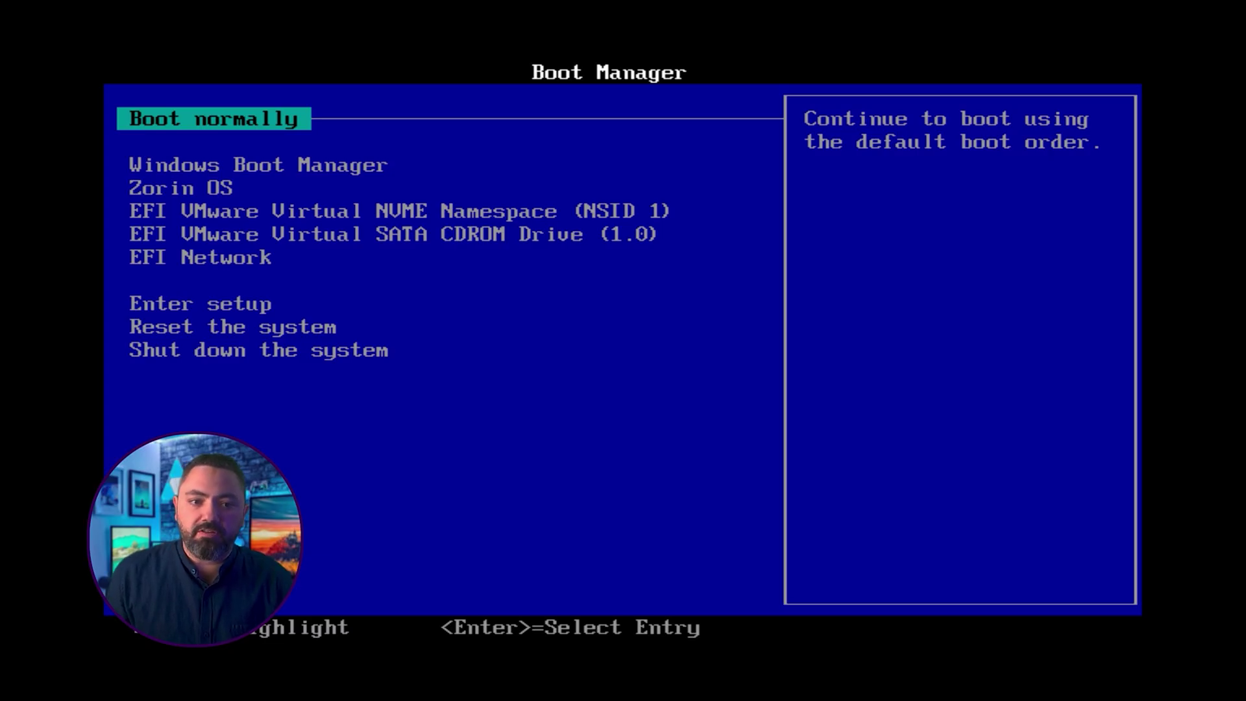
Step: Boot the NVMe entry from Boot Manager, then return to 'Try or Install Zorin OS' in GRUB
key("Down")
key("Down")
key("Down")
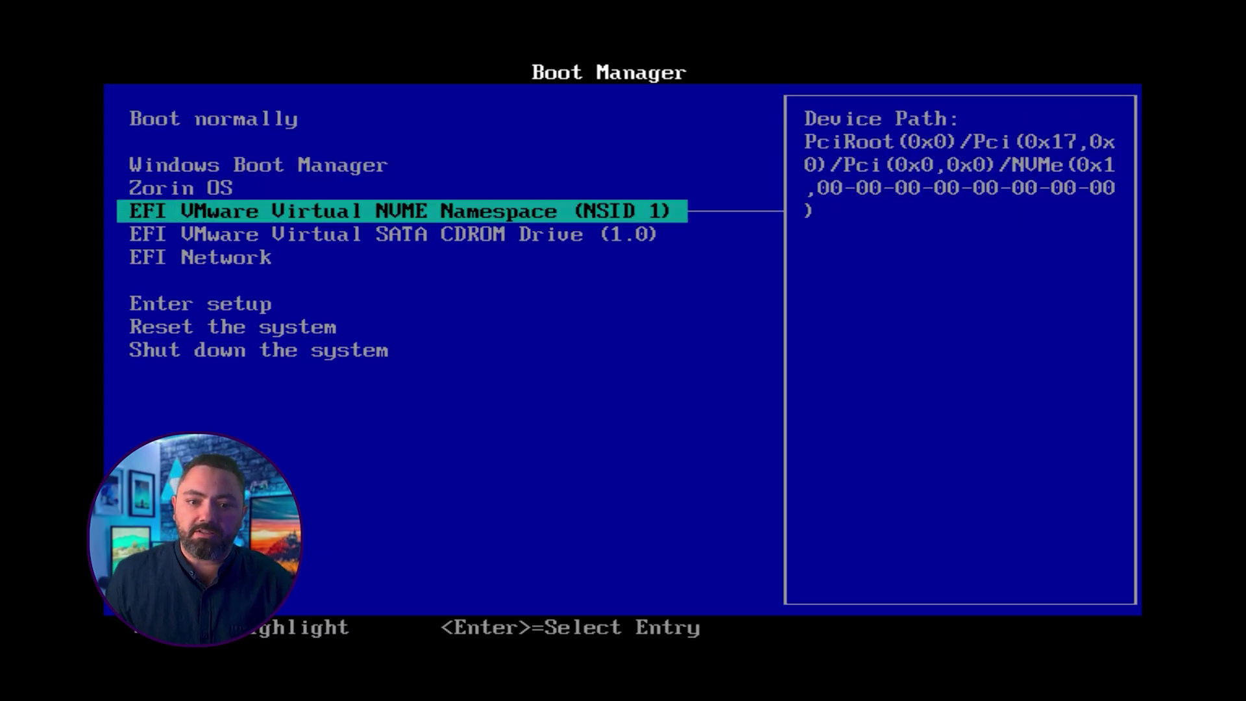
key("Return")
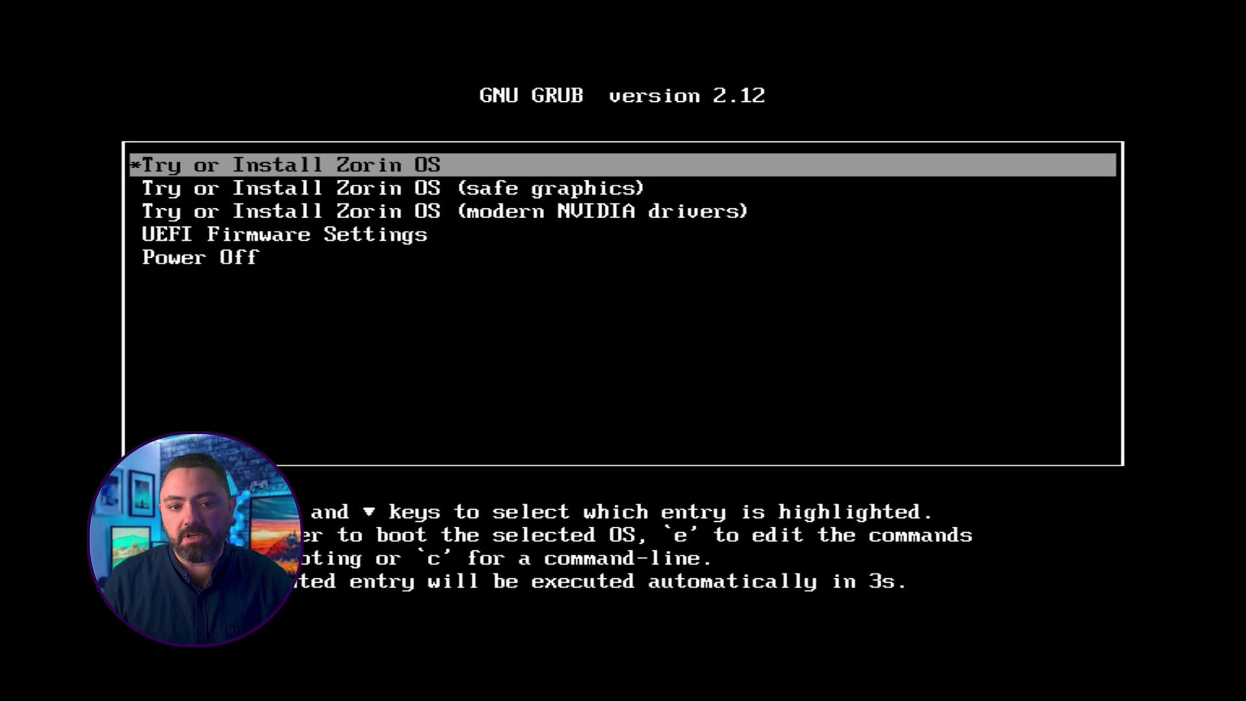
key("Down")
key("Down")
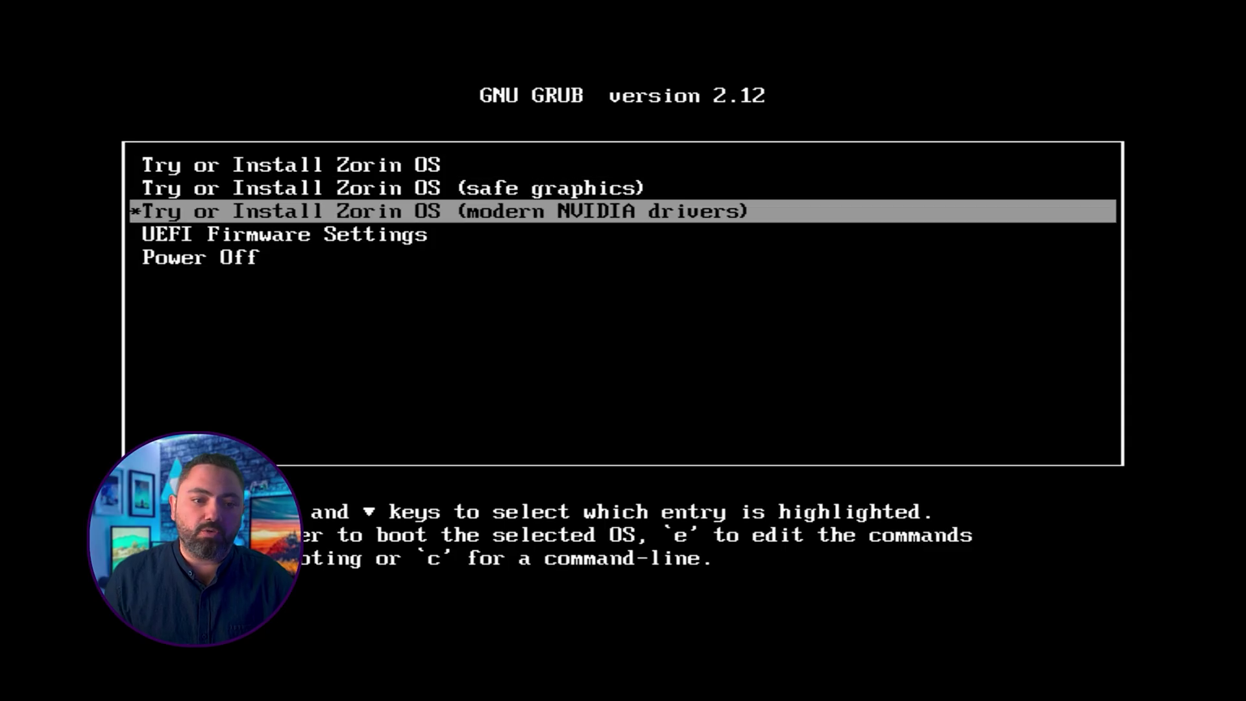
key("Up")
key("Up")
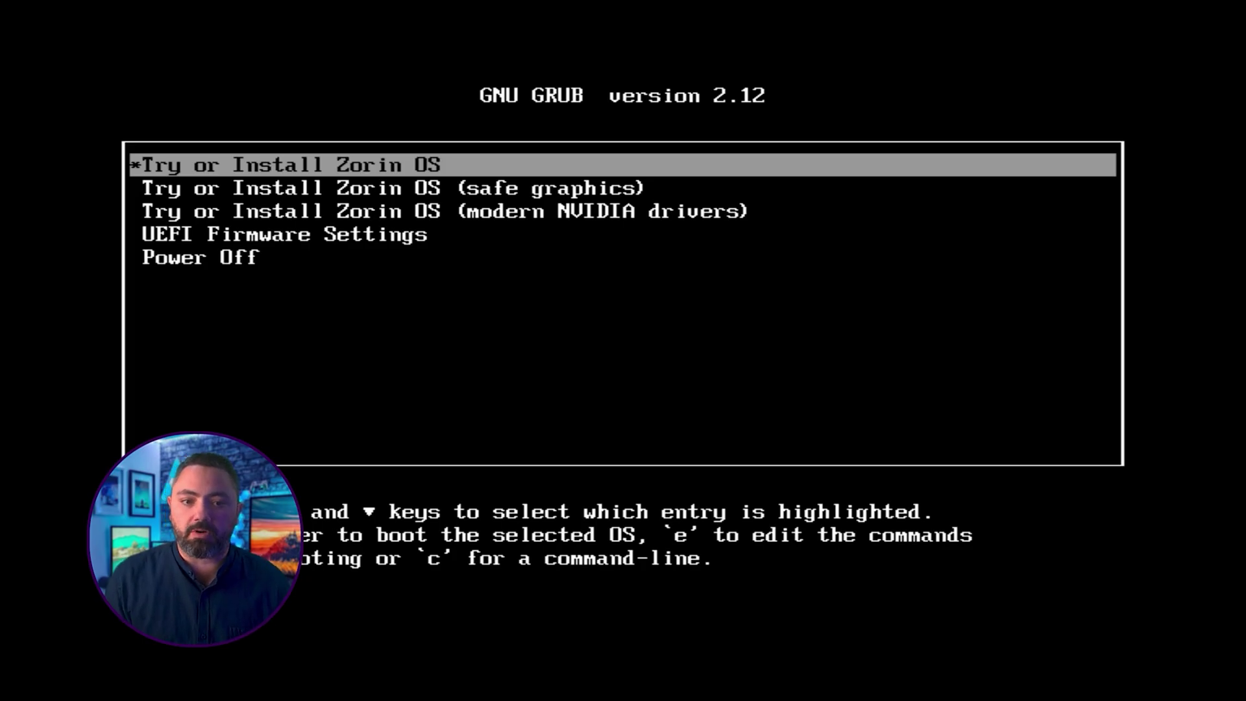
key("Down")
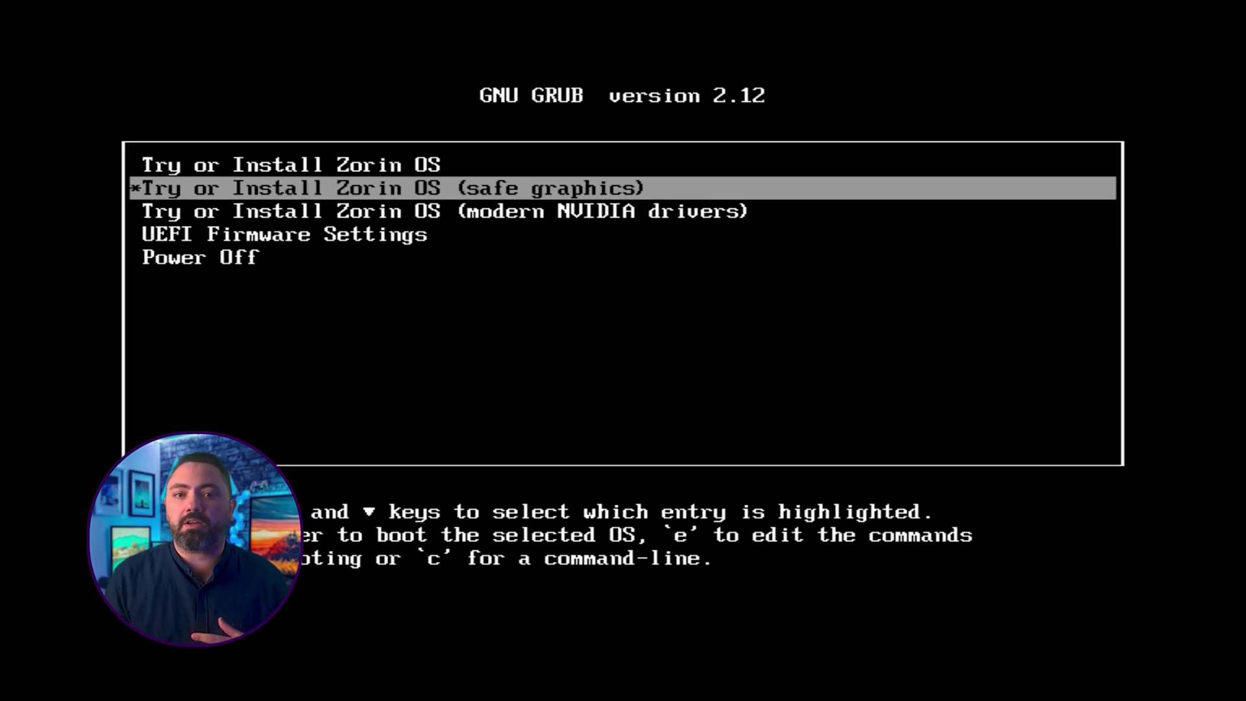
key("Down")
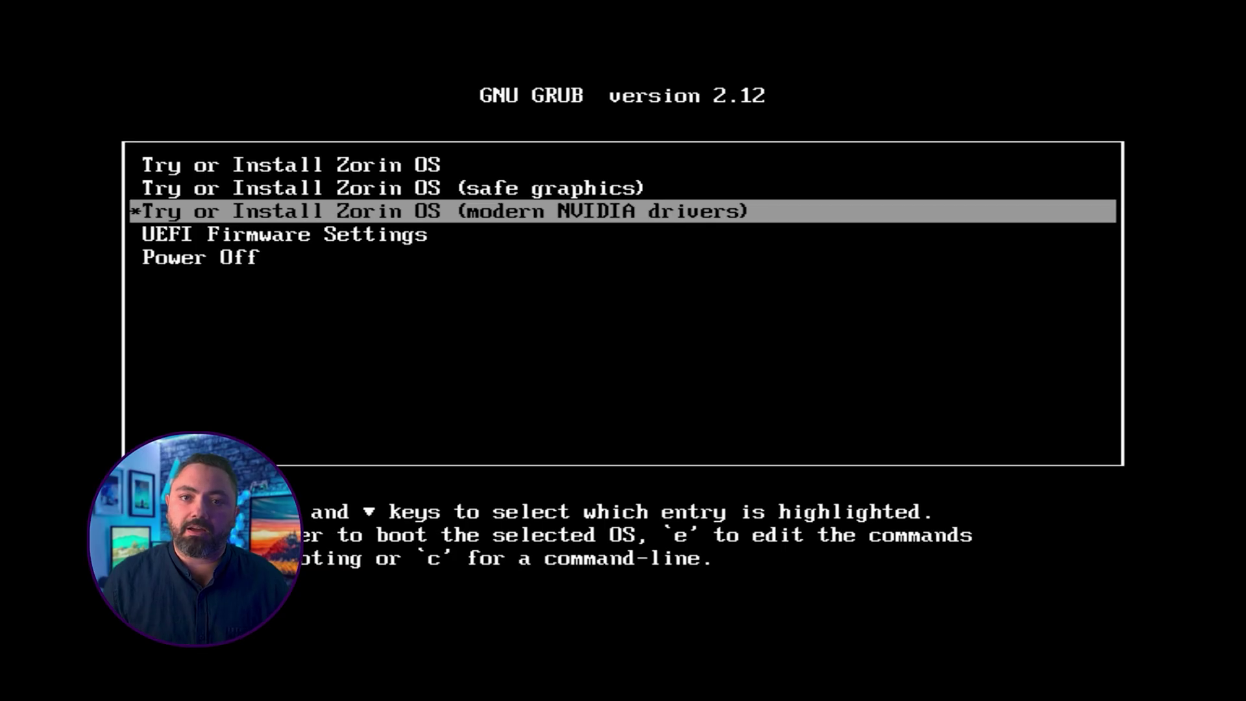
key("Up")
key("Up")
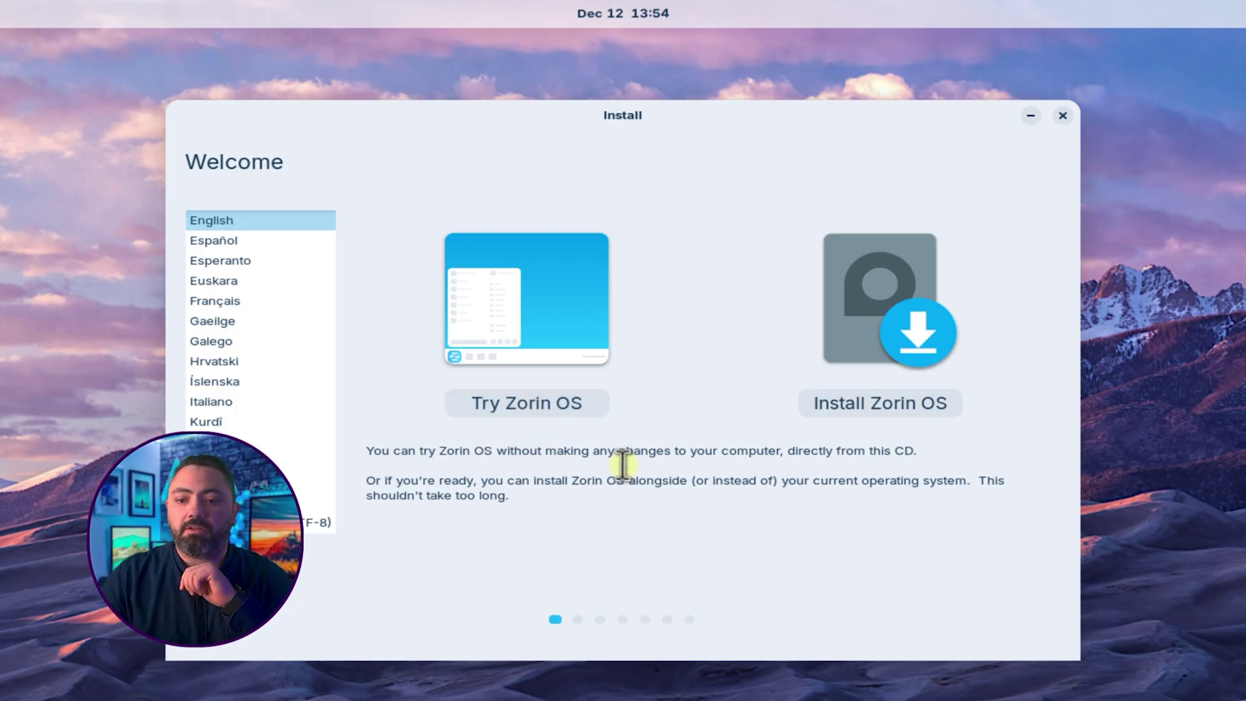
Step: Choose 'Install Zorin OS' instead of trying it on the Welcome page
left_click(876, 407)
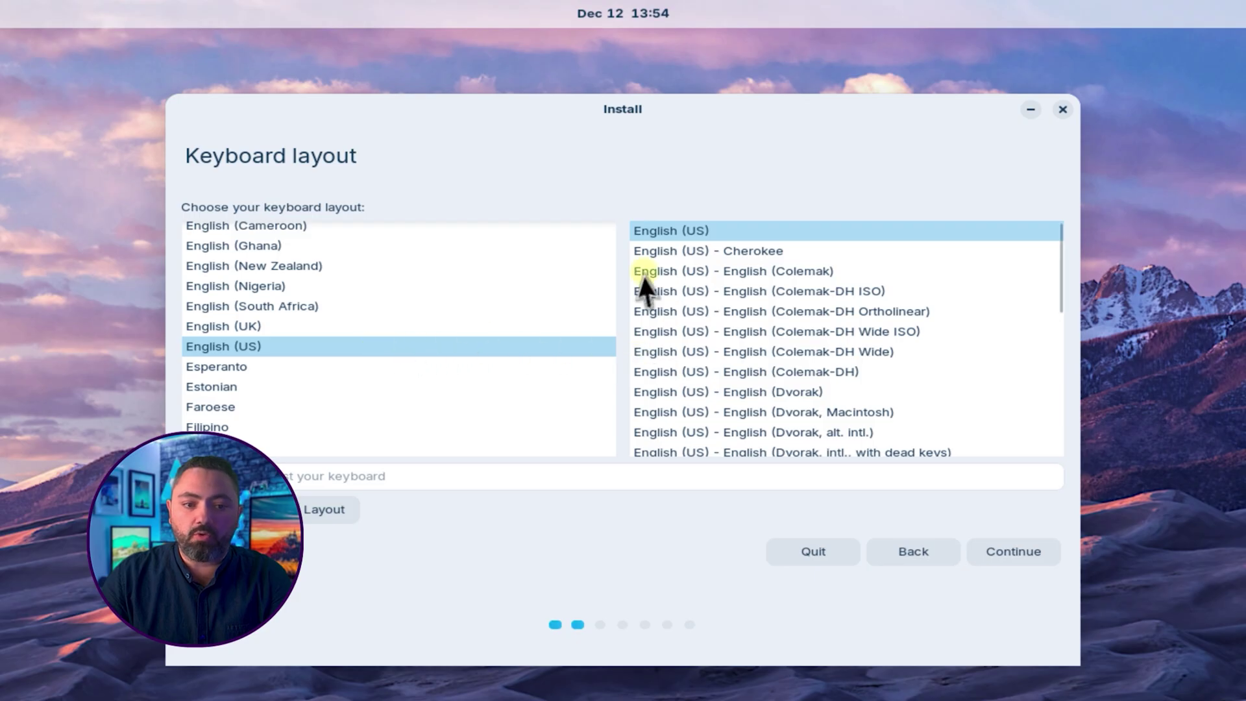
Step: Keep the English (US) layout, leave Secure Boot and third-party software unchecked, and continue
left_click(1014, 553)
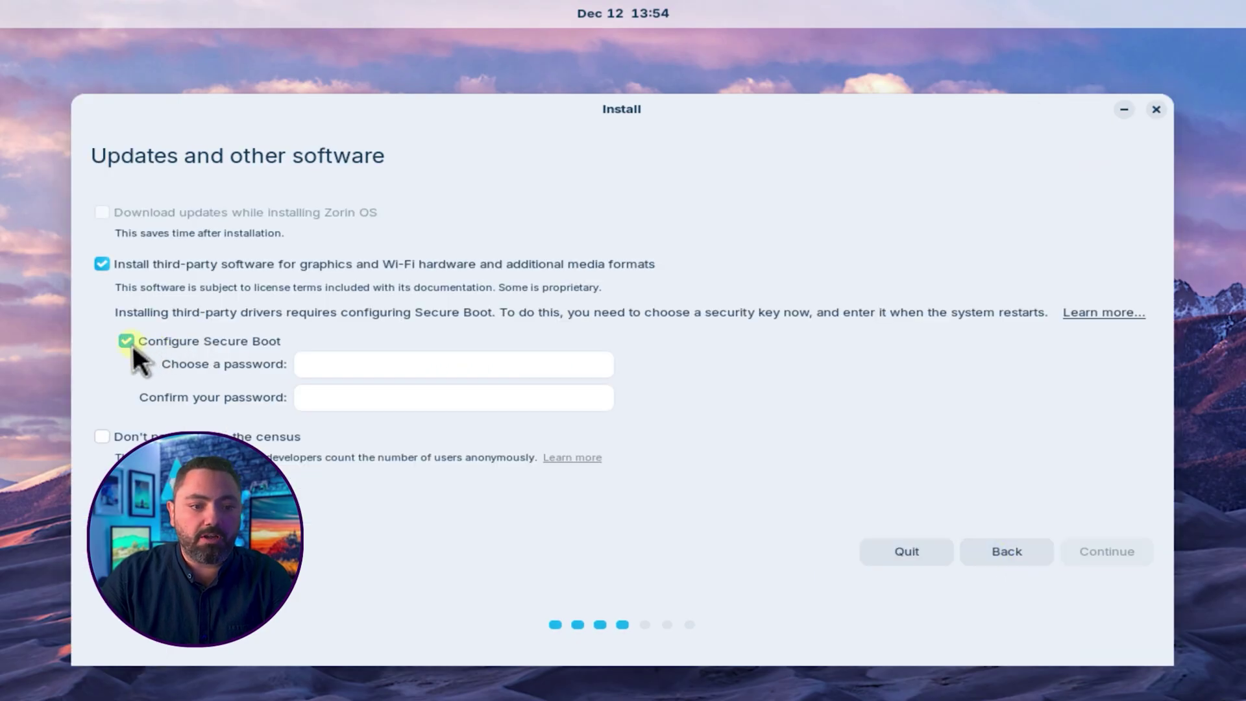
left_click(133, 344)
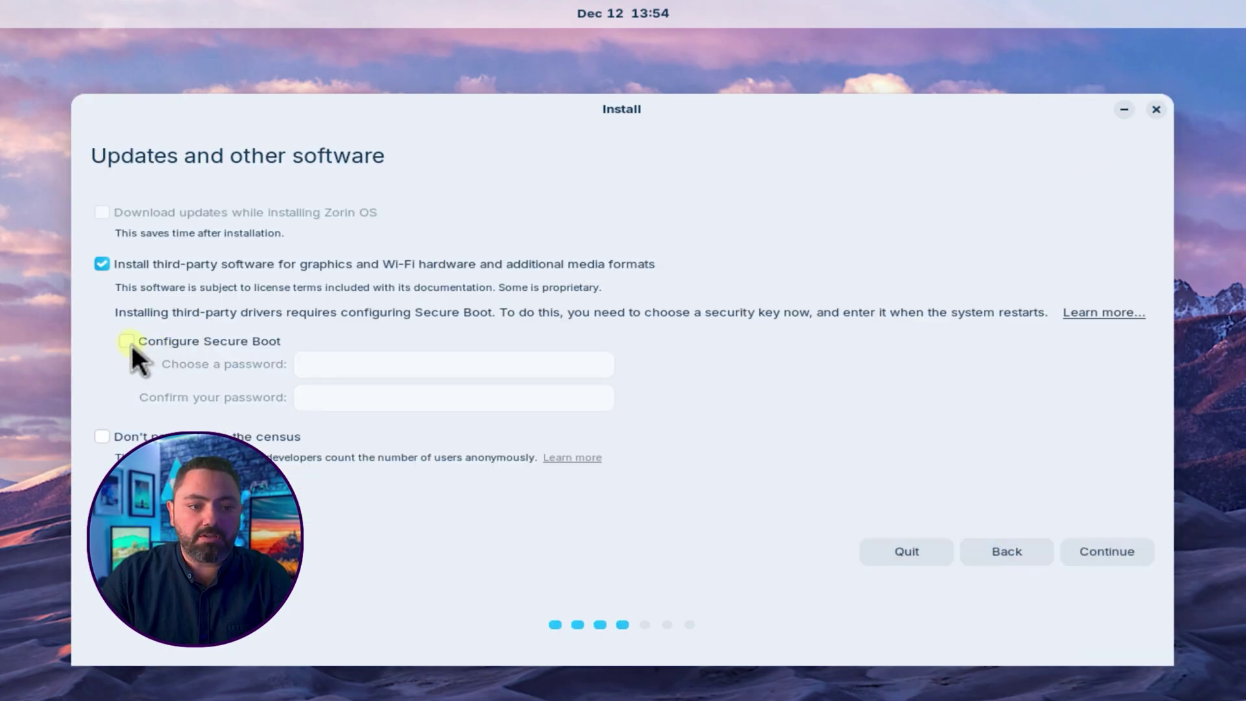
left_click(101, 264)
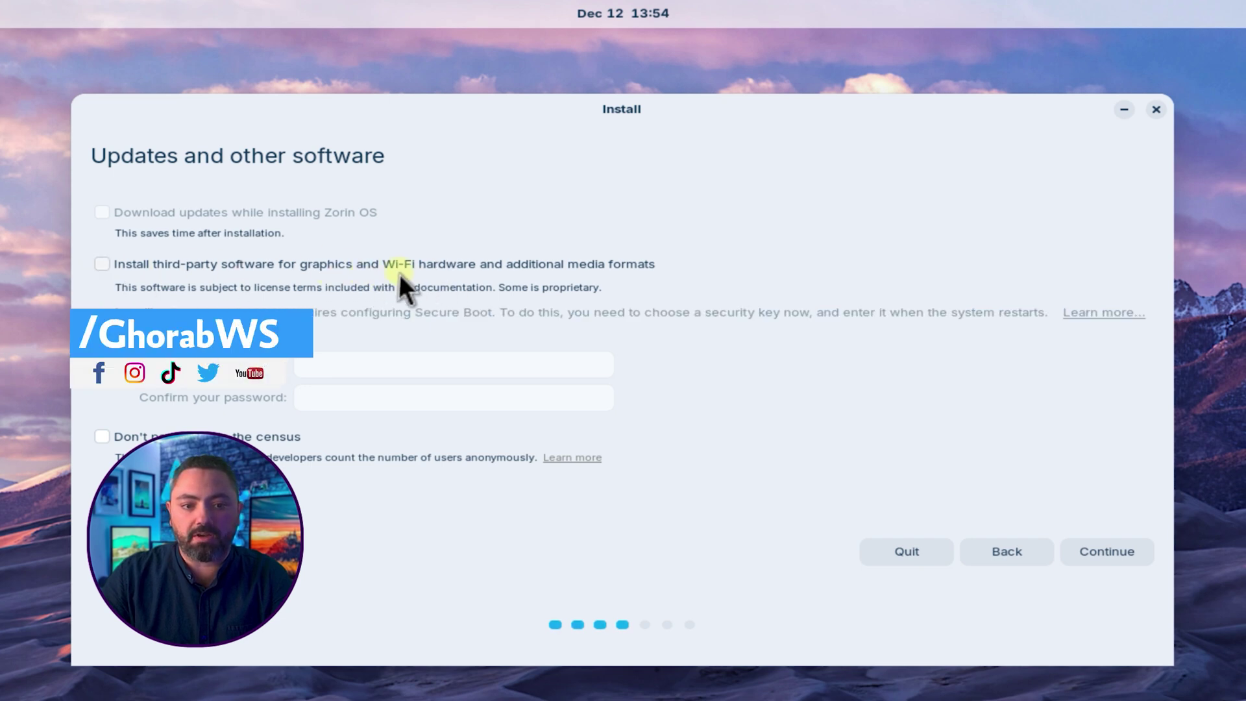
left_click(151, 264)
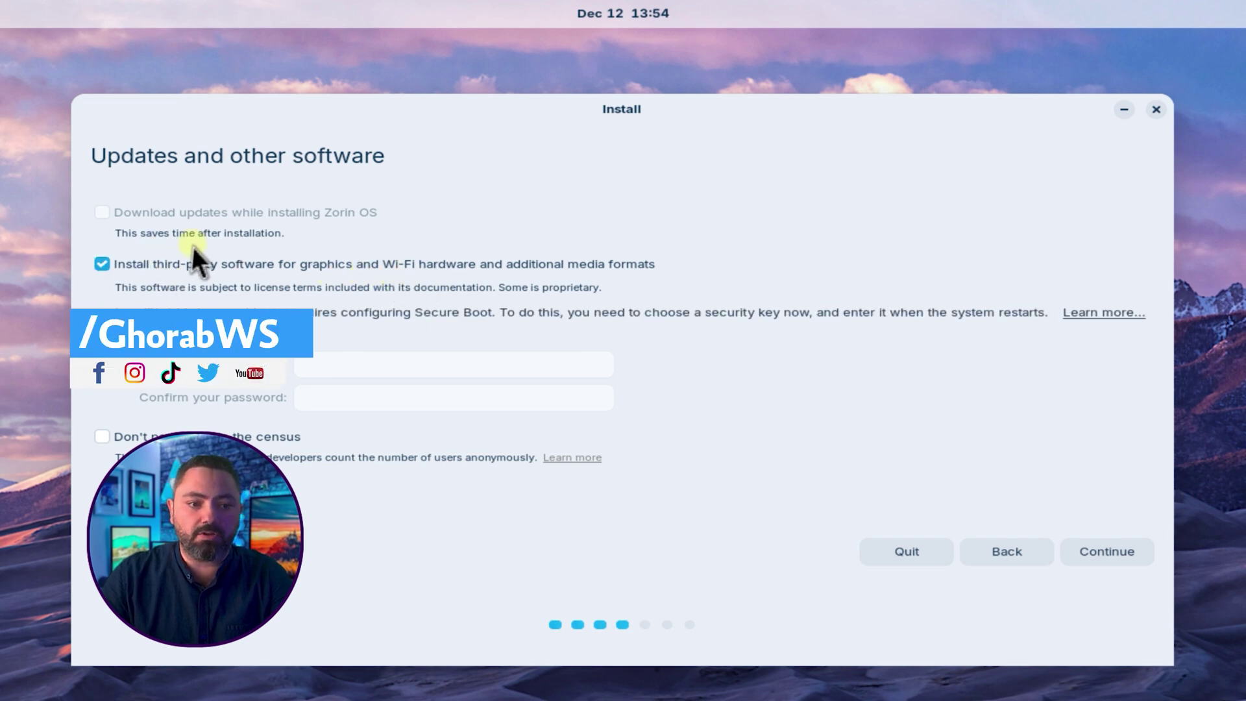
left_click(612, 268)
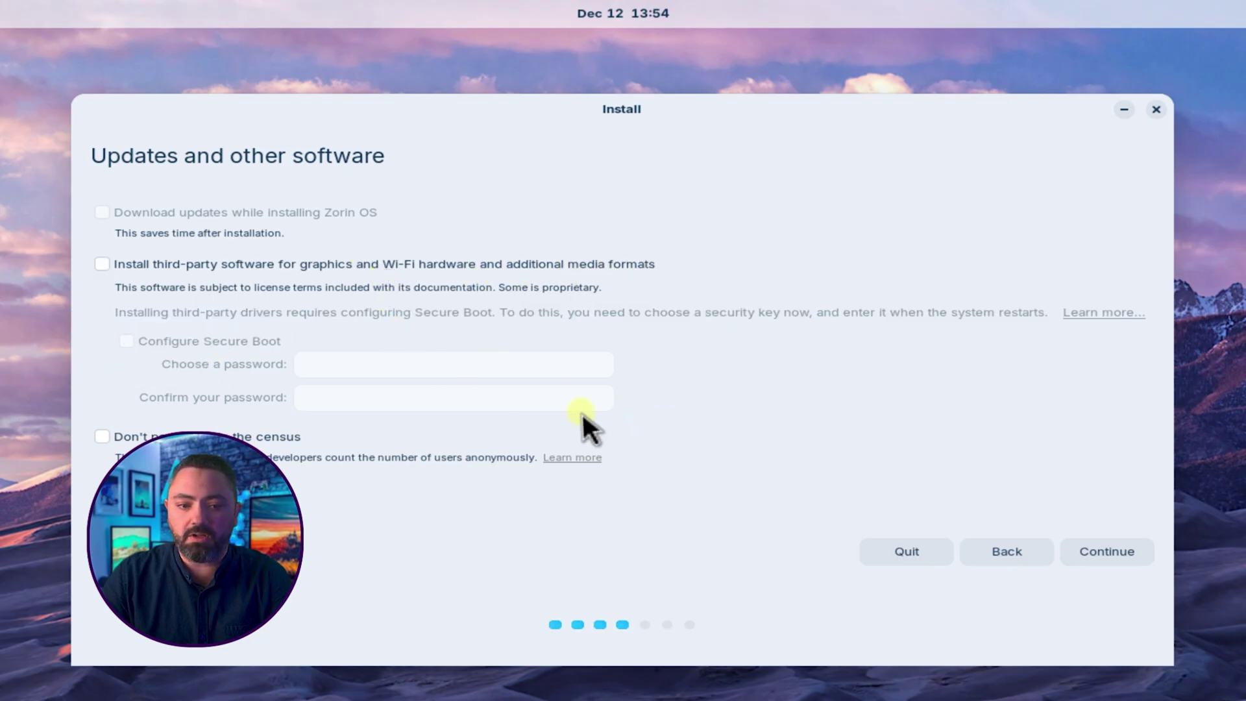
left_click(1098, 552)
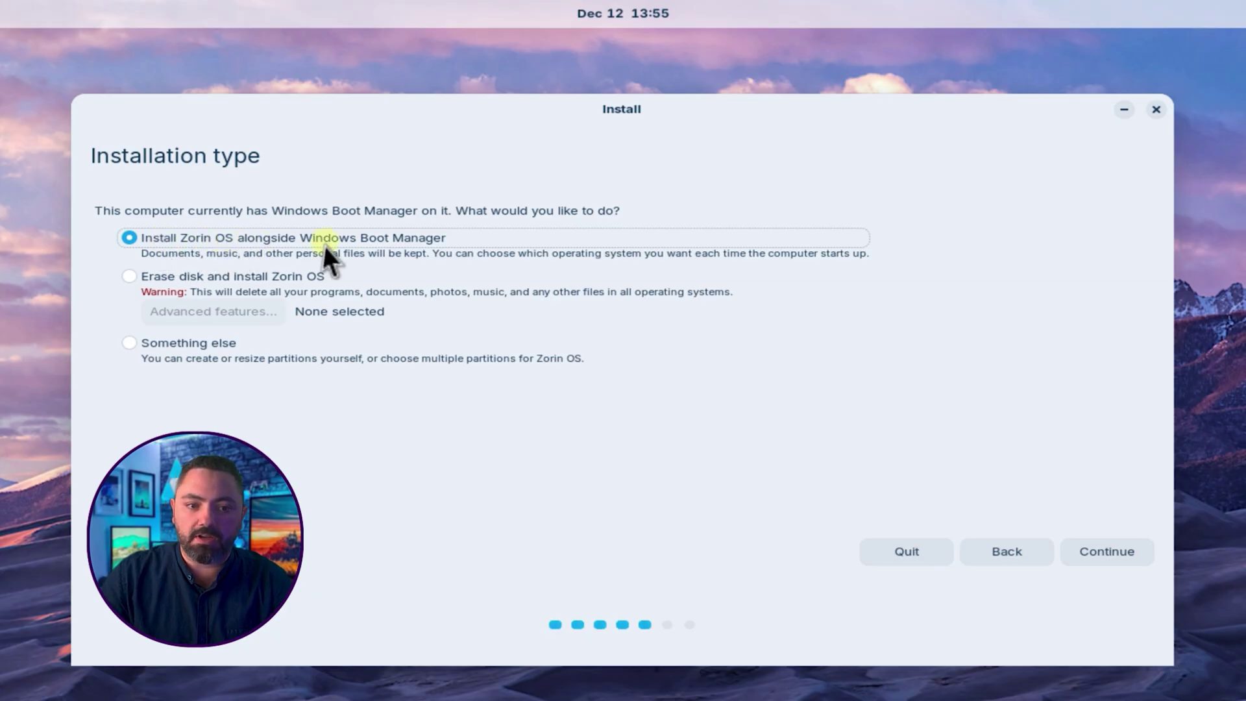
Step: Install alongside Windows, resizing to 86.0 GB Windows and 50.5 GB Zorin OS, then Install Now
left_click(1118, 552)
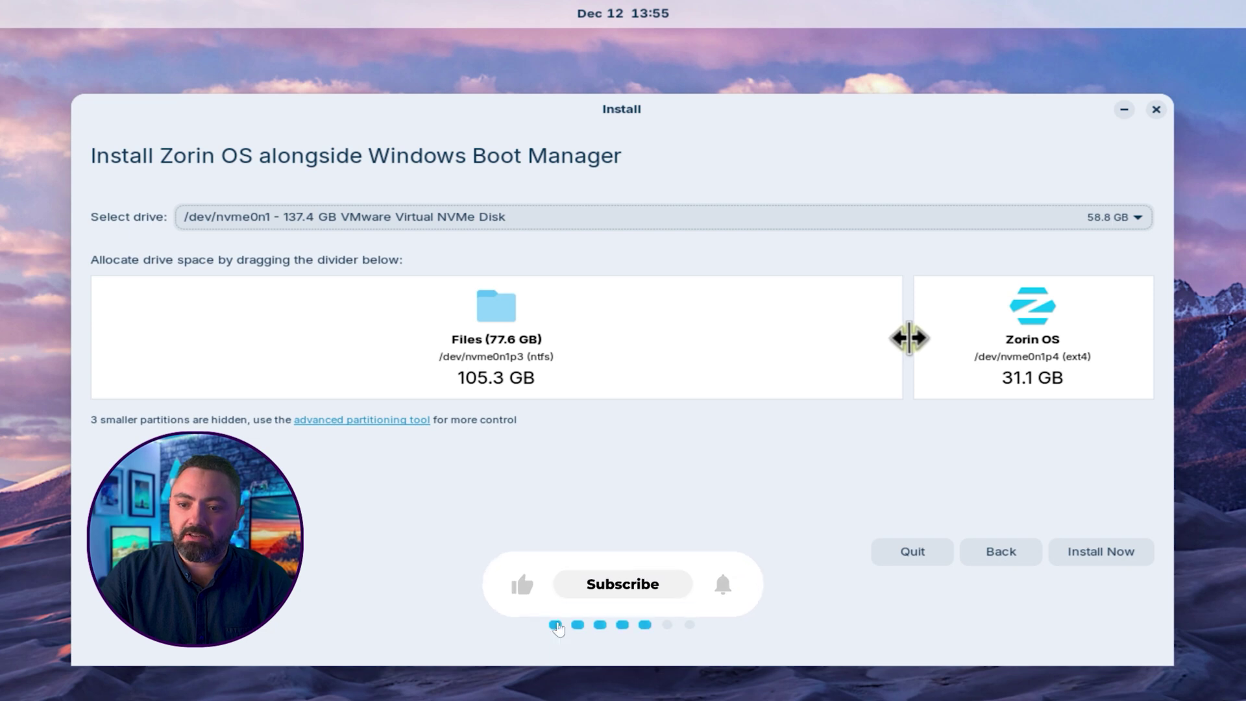
left_click_drag(909, 338, 1033, 340)
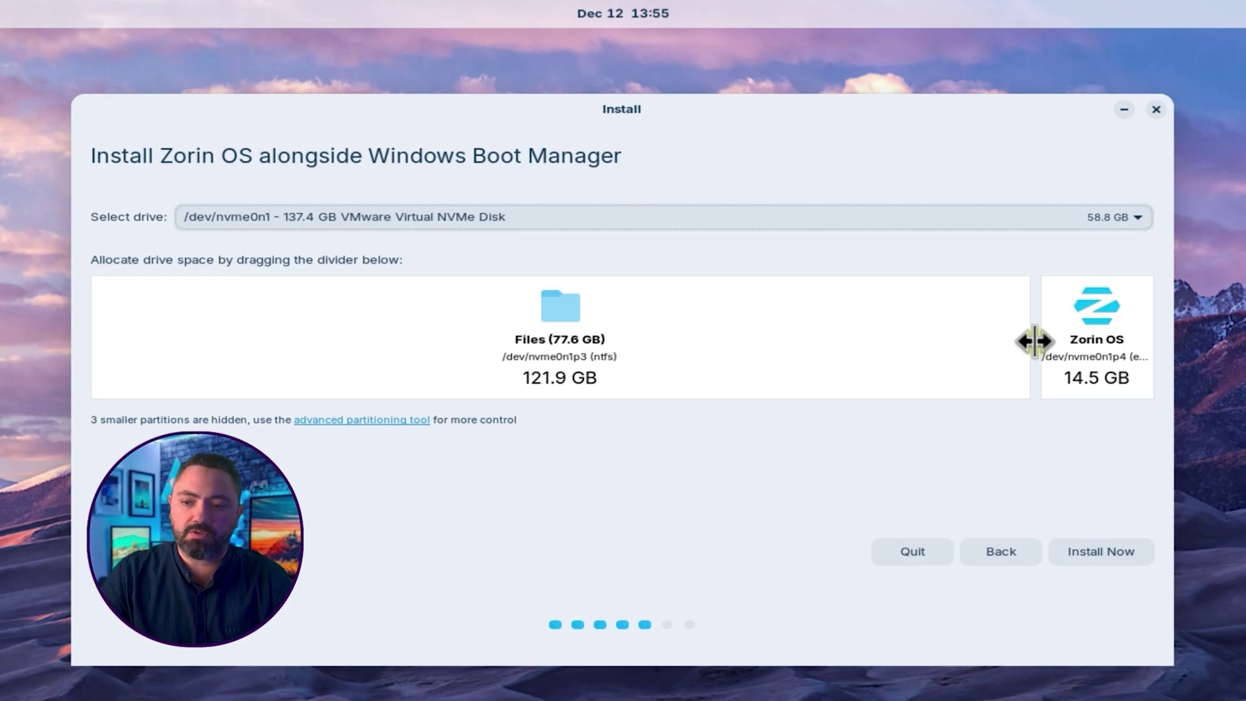
left_click_drag(1035, 340, 765, 357)
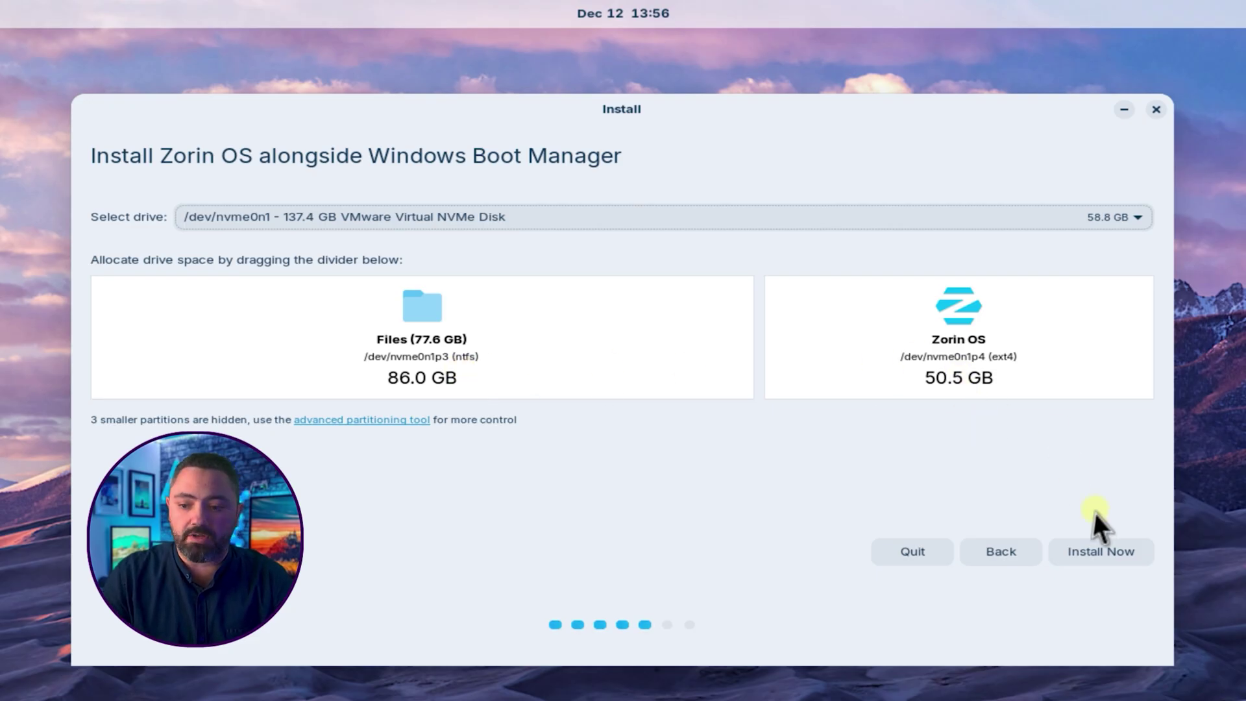
left_click(1113, 555)
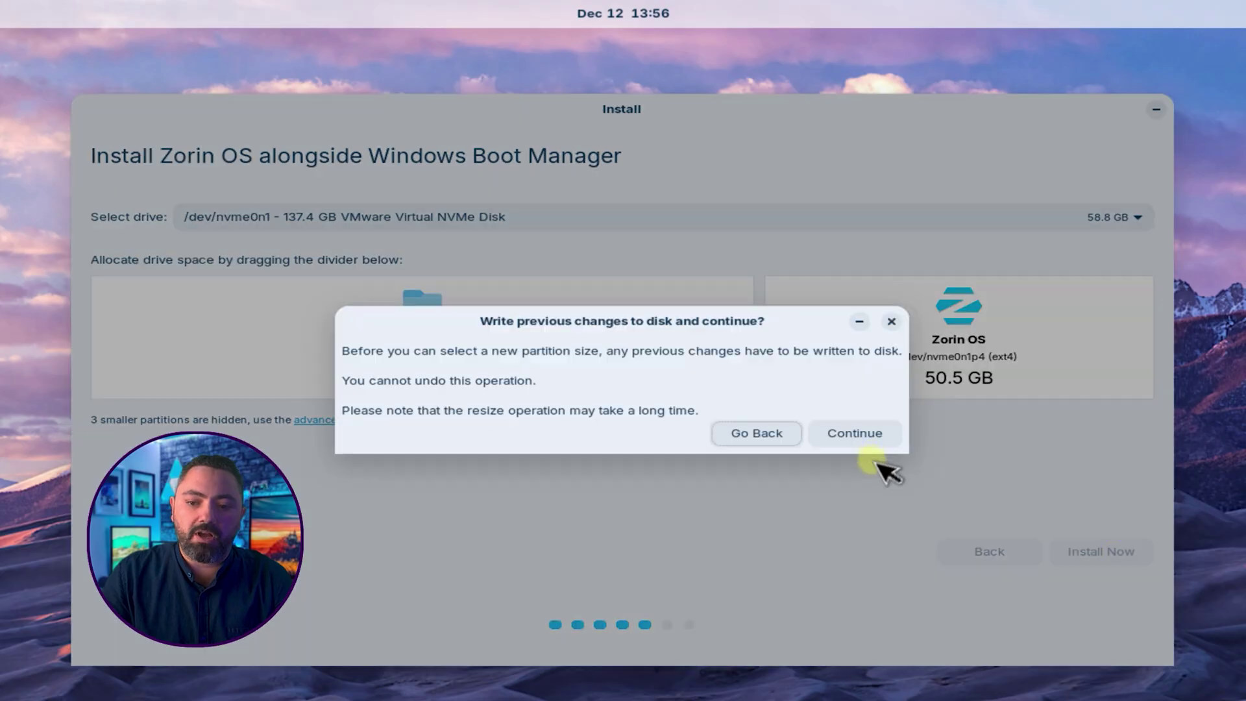
Step: Confirm writing the partition changes to disk and set the time zone to the Egypt region
left_click(864, 438)
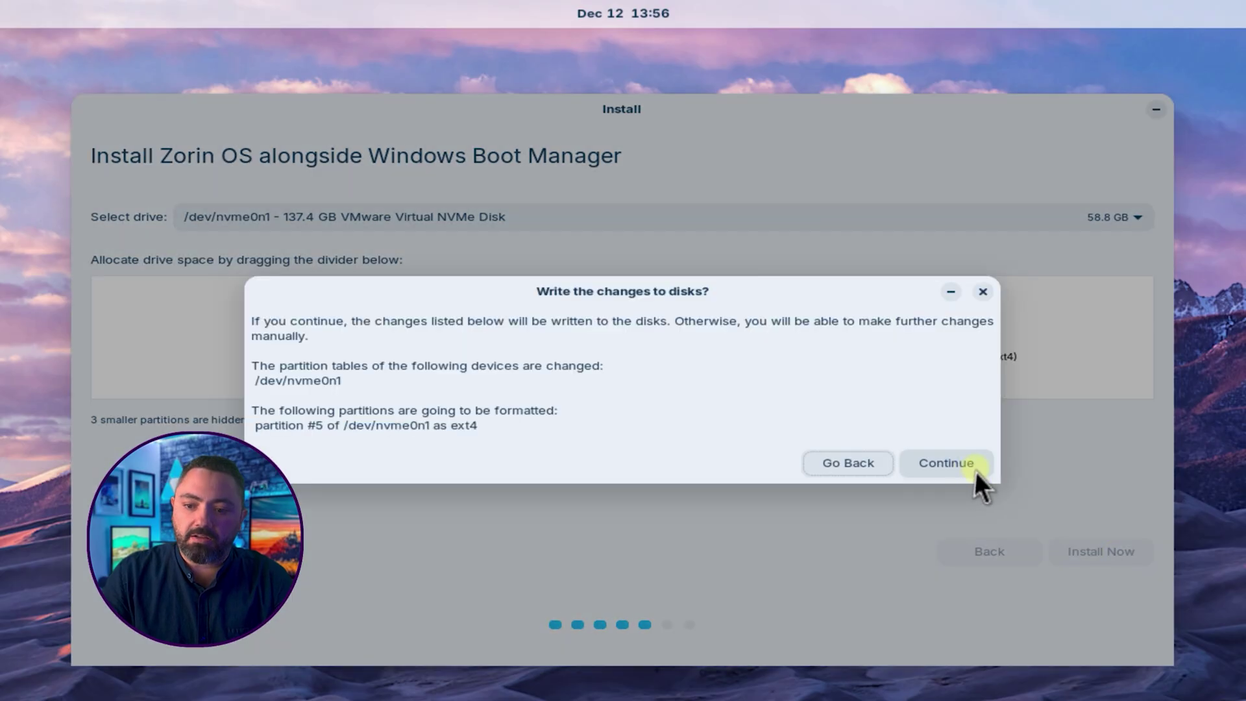
left_click(975, 470)
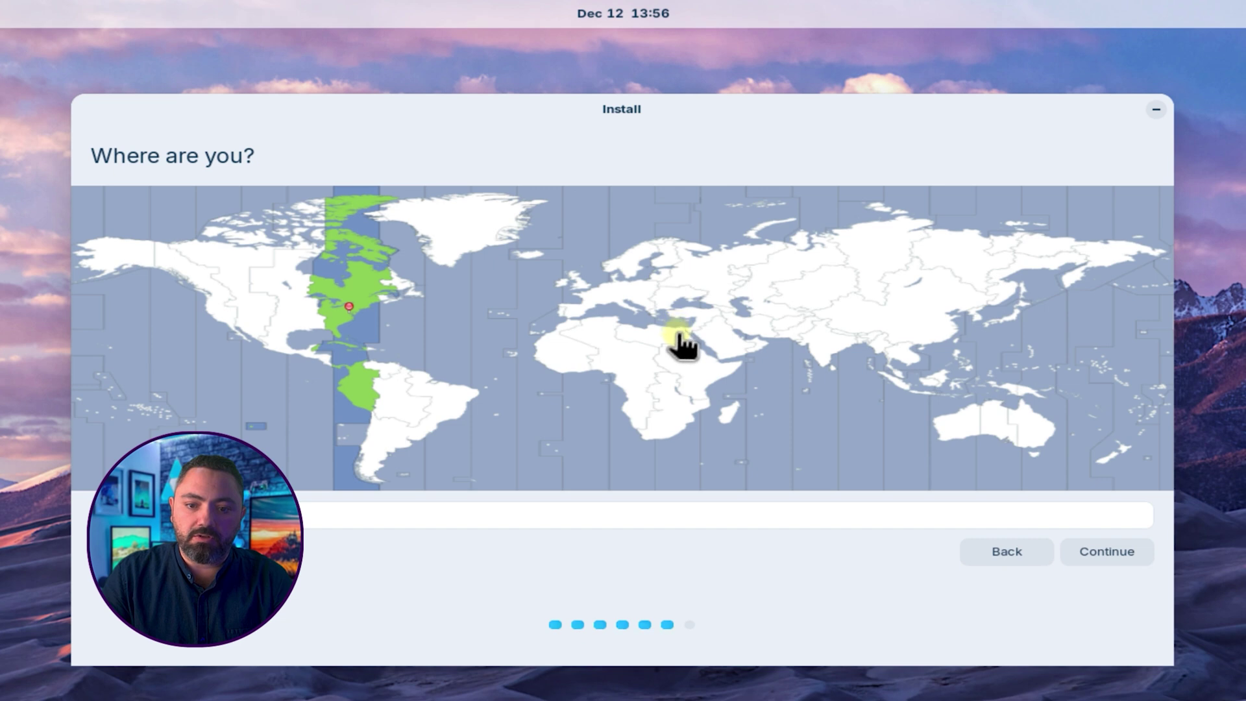
left_click(678, 336)
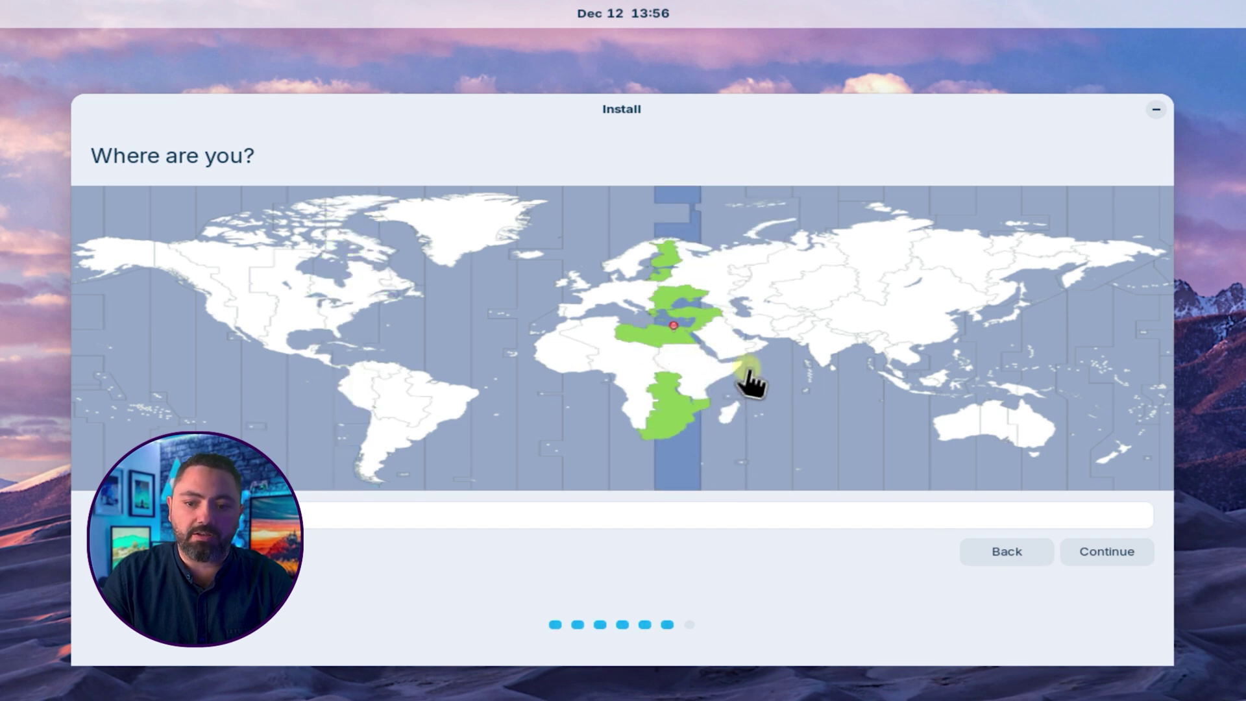
left_click(1106, 552)
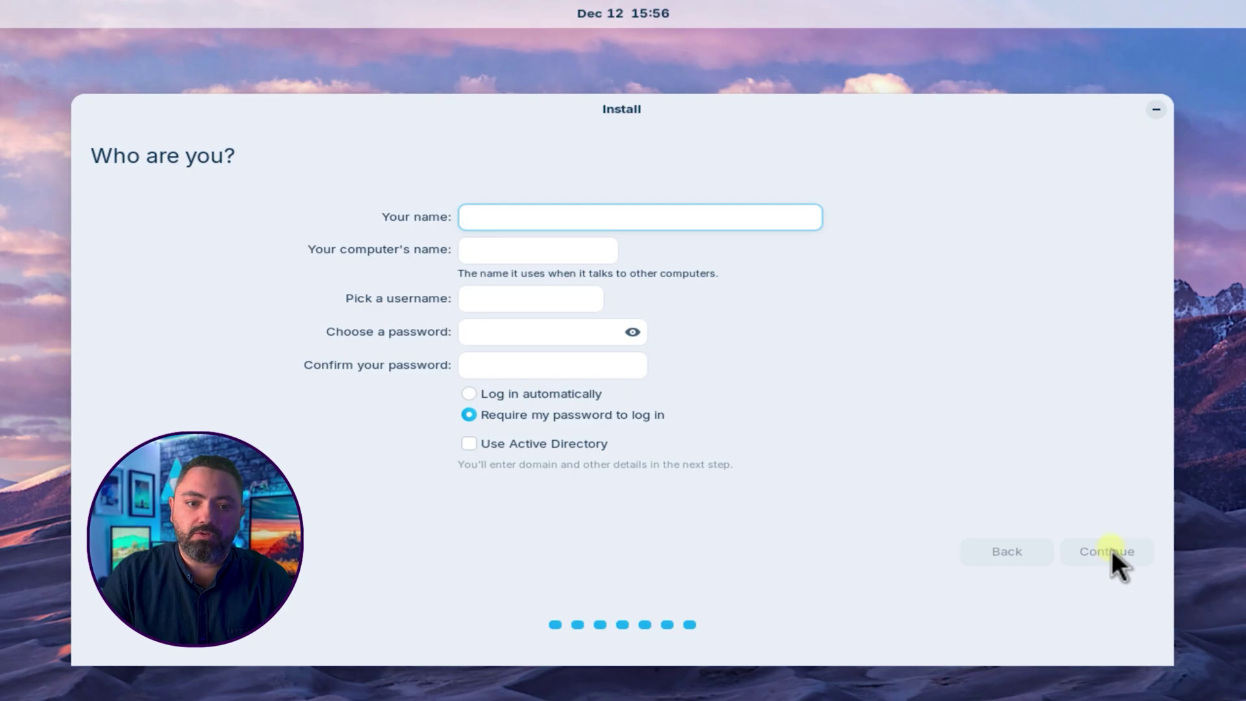
Step: Enter the user's full name, set the computer name to VM, and choose a new username
type("Mohamed Ghorab")
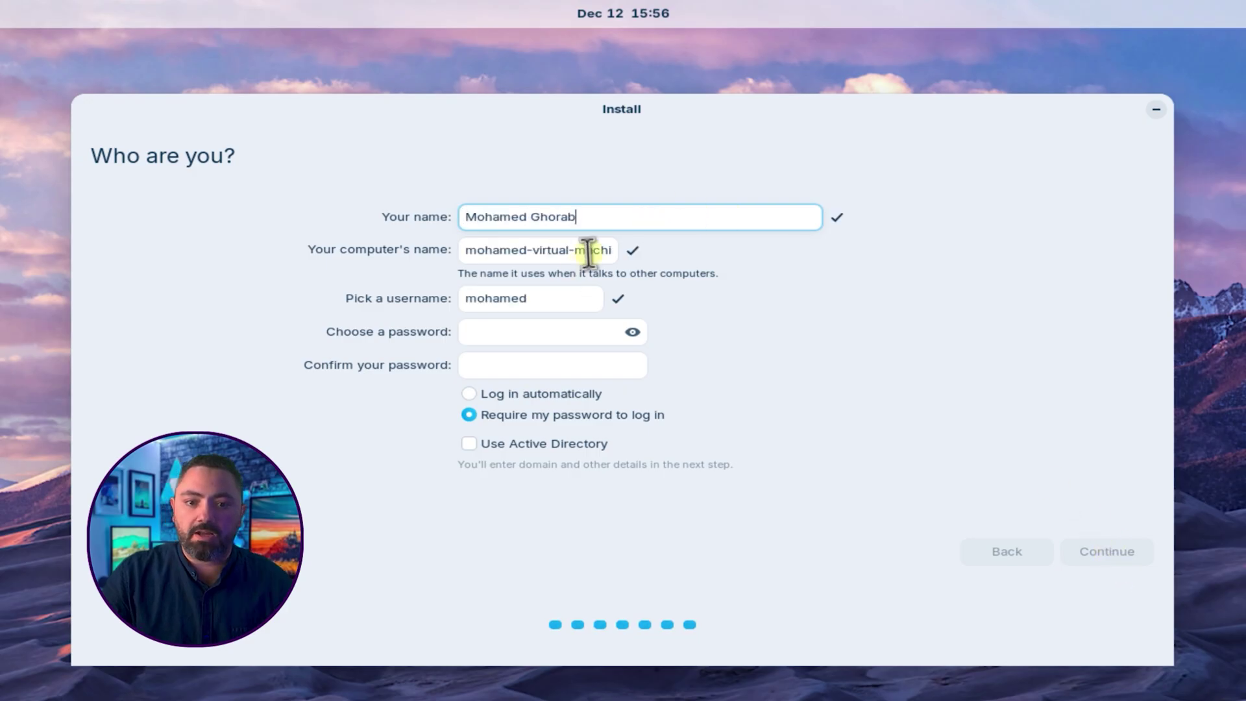
triple_click(588, 252)
type("VM")
left_click_drag(571, 298, 448, 299)
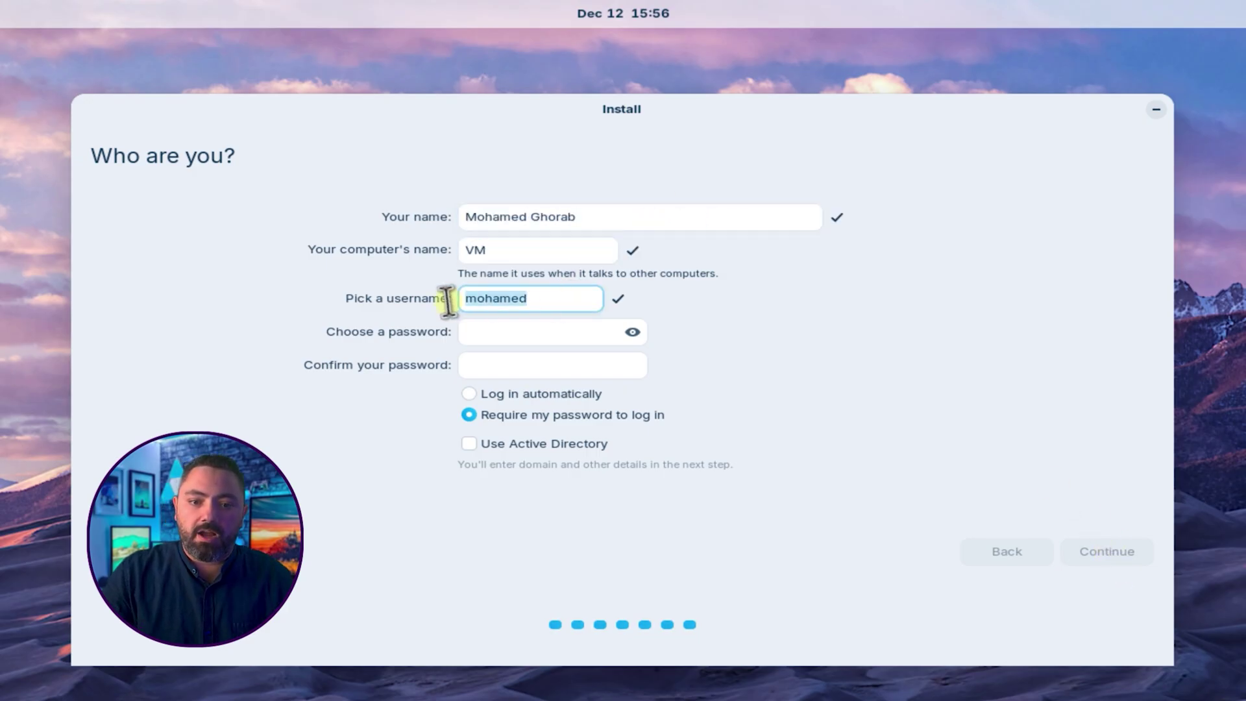
type("ghorab")
Step: Enter and confirm the account password, then start the installation
left_click(473, 331)
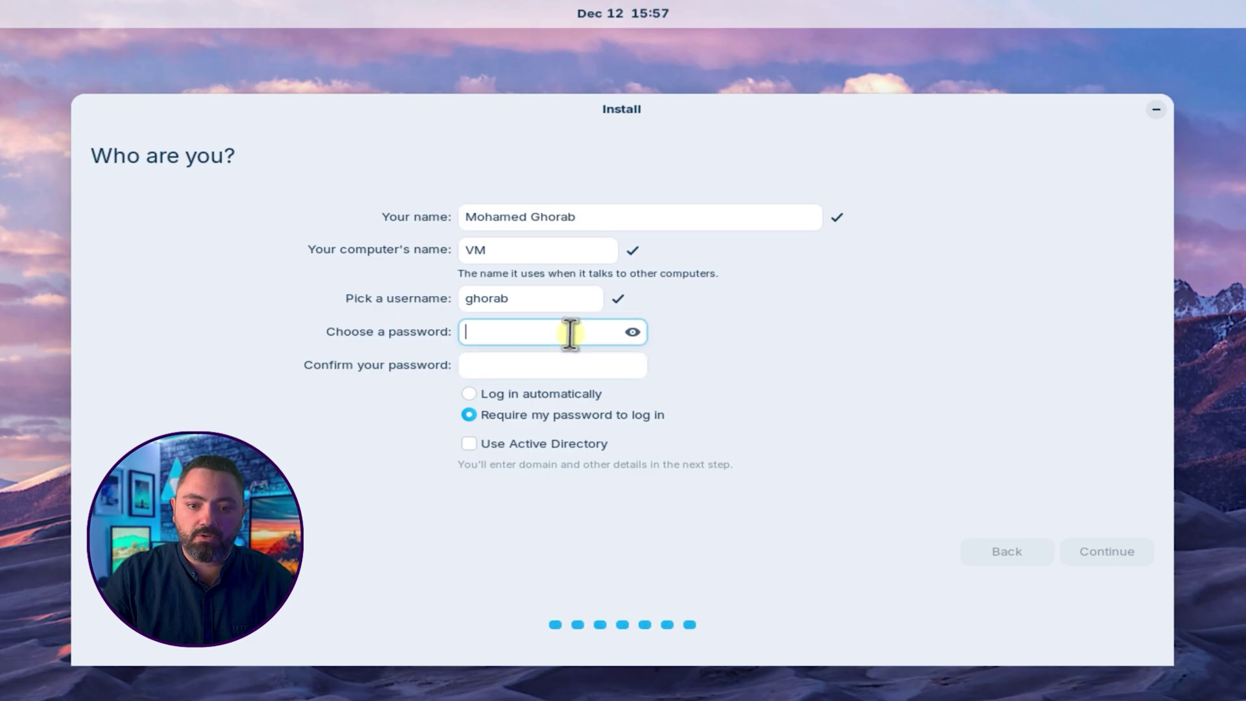
type("1234")
key("Tab")
type("1234")
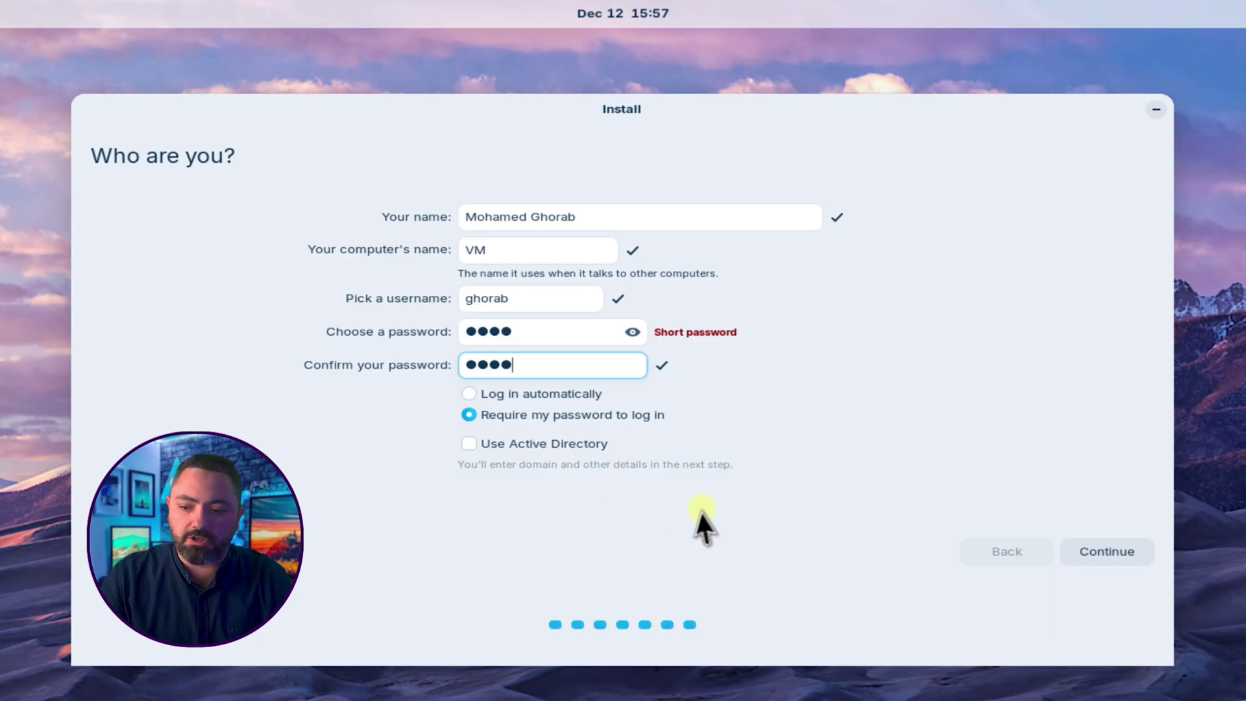
left_click(1124, 562)
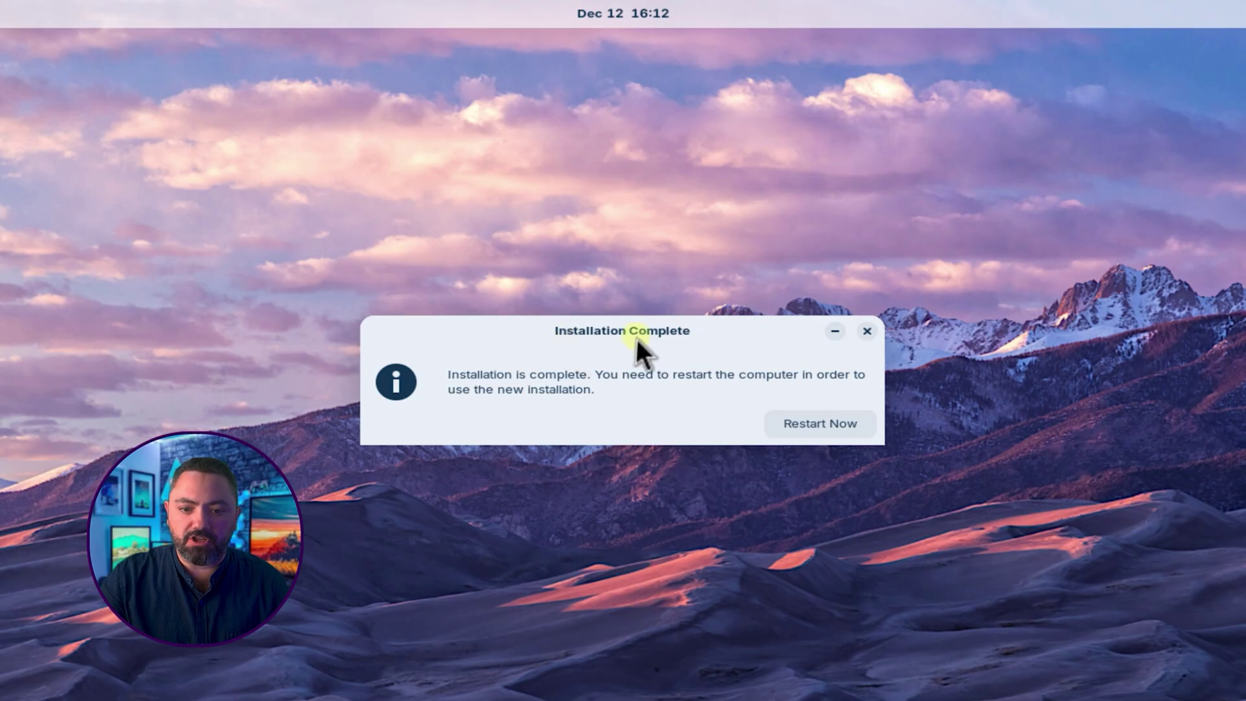
Step: Restart, detach the installation ISO from the VM, and reboot into the GRUB menu
left_click(857, 431)
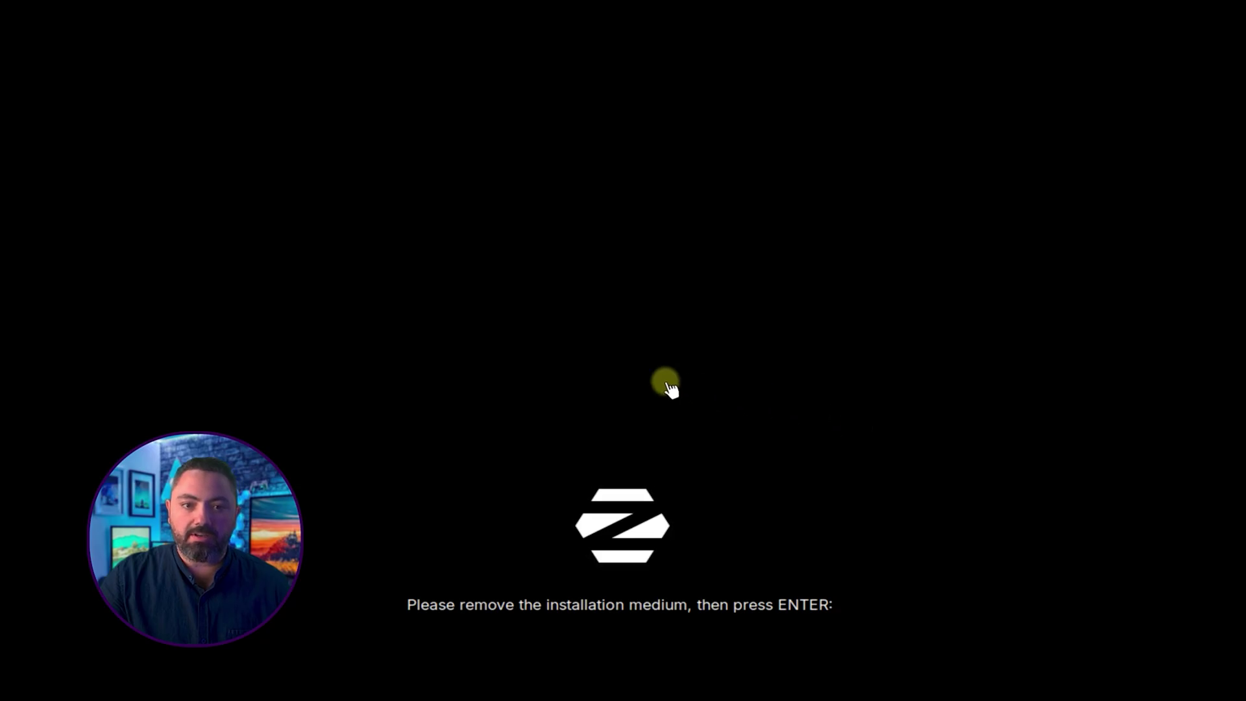
mouse_move(370, 4)
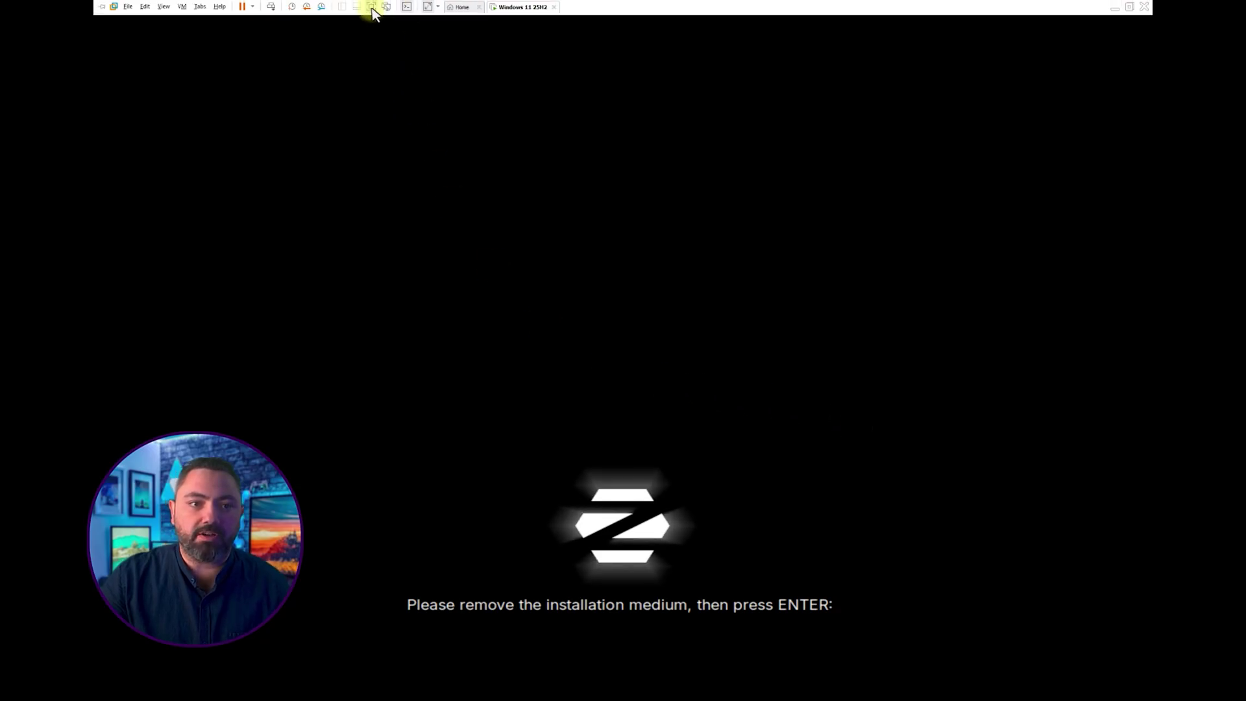
left_click(182, 6)
mouse_move(217, 30)
left_click(699, 393)
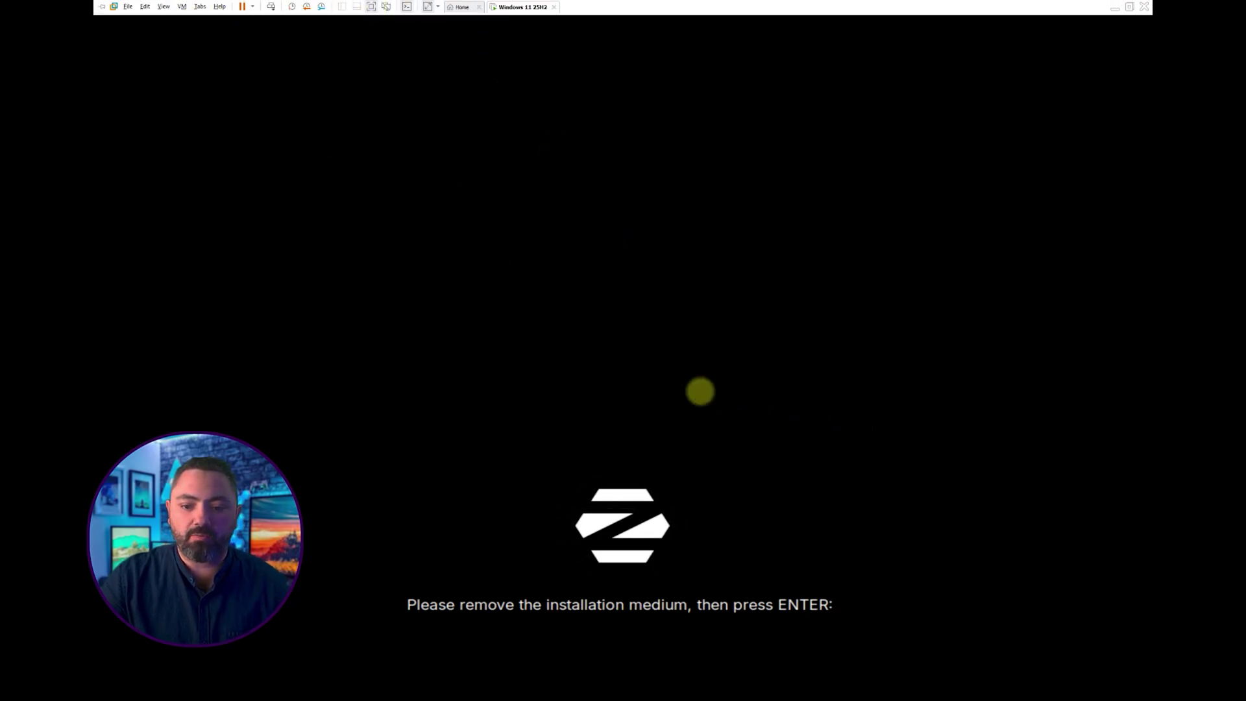
key("Return")
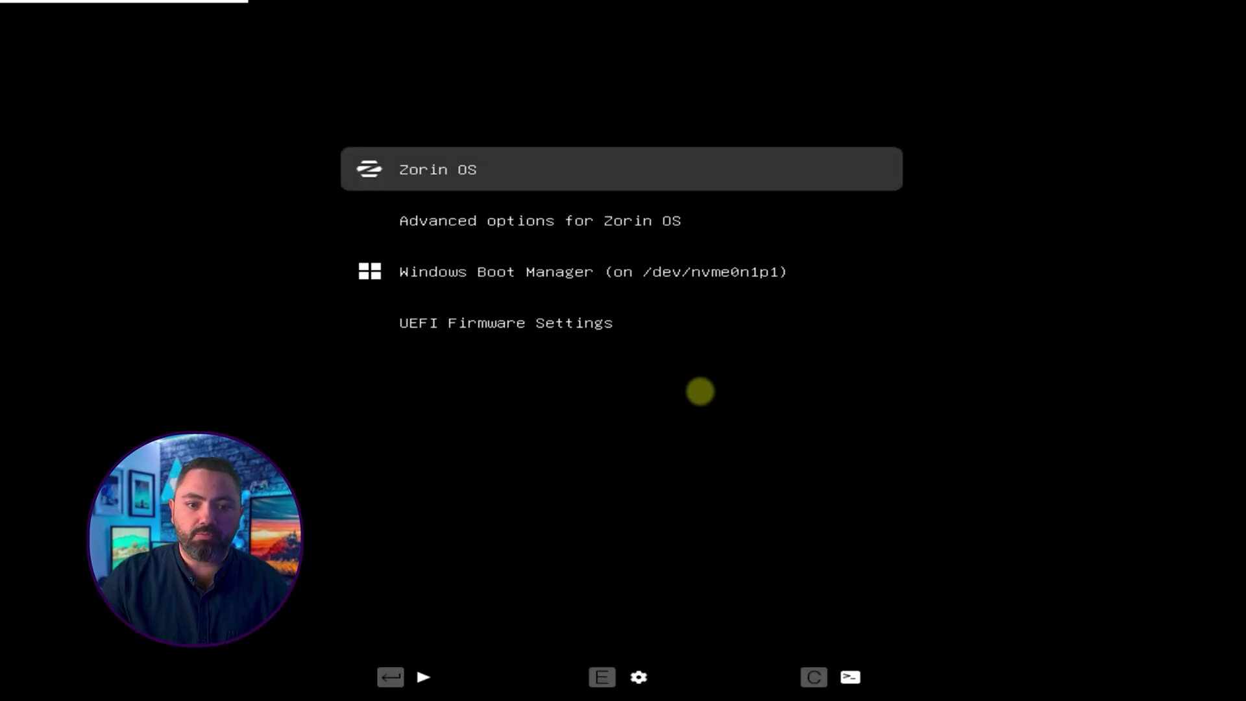
Step: Browse the GRUB entries down to Windows Boot Manager and return to Zorin OS
key("Down")
key("Down")
key("Down")
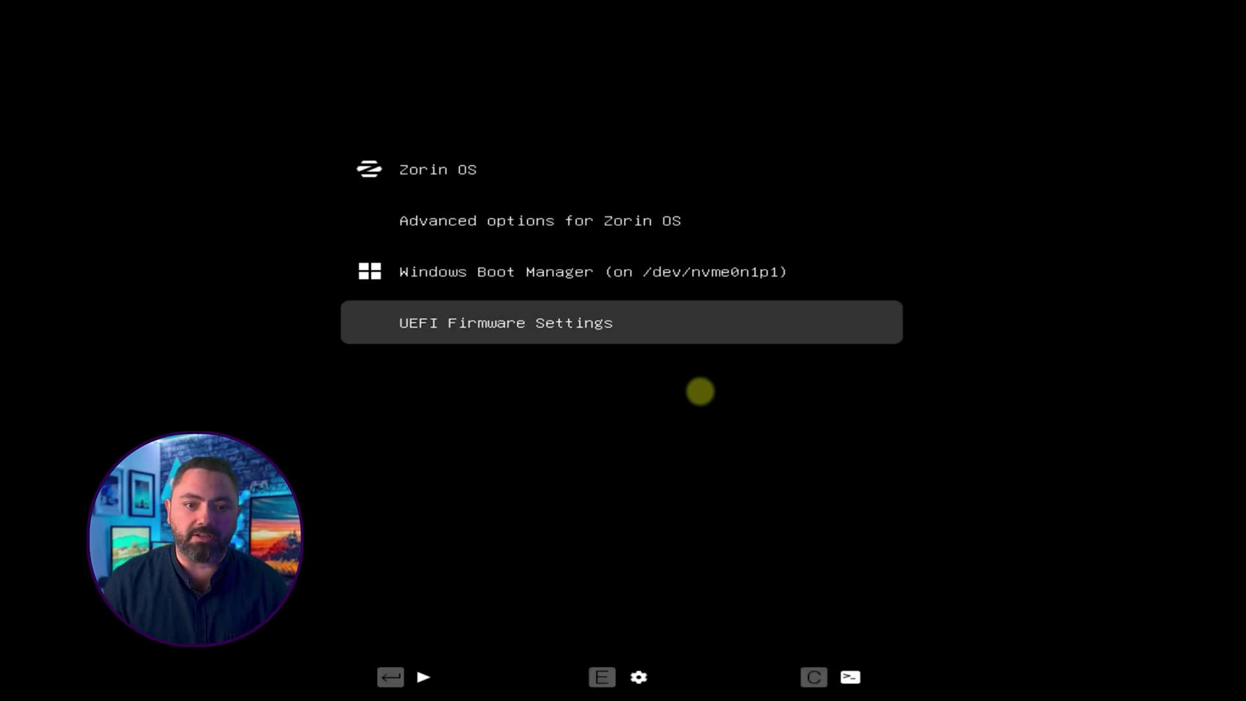
key("Up")
key("Up")
key("Up")
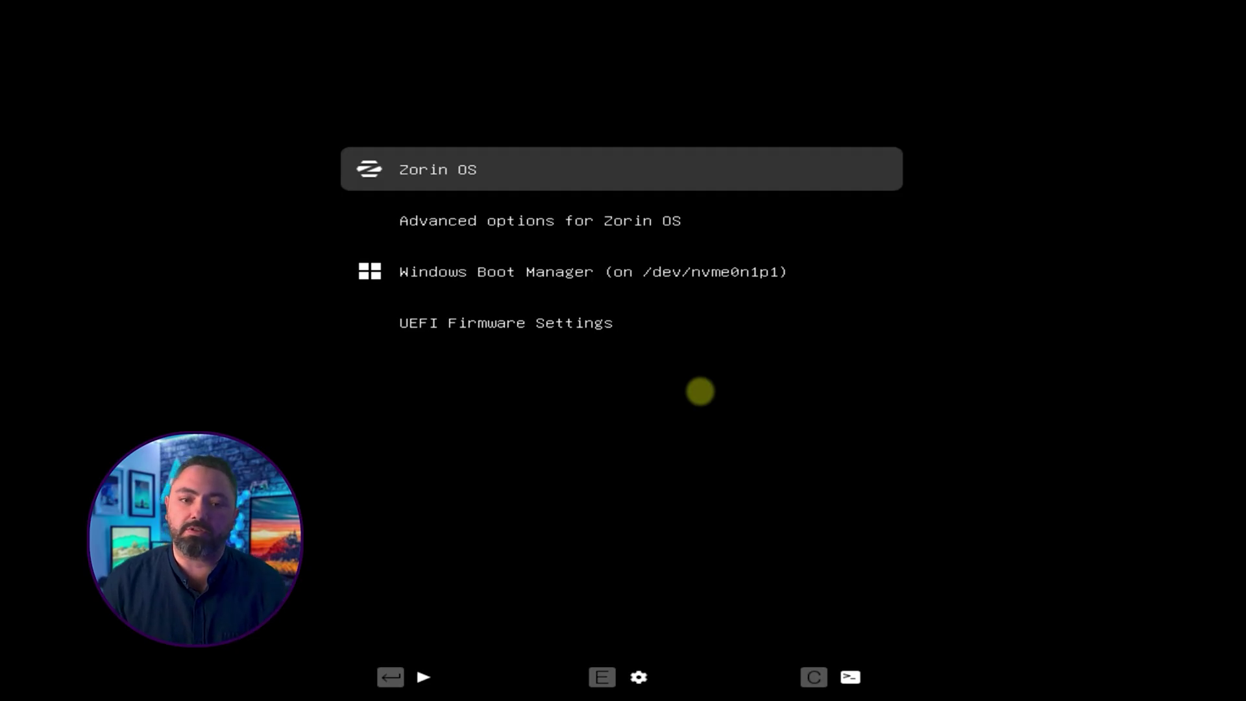
key("Down")
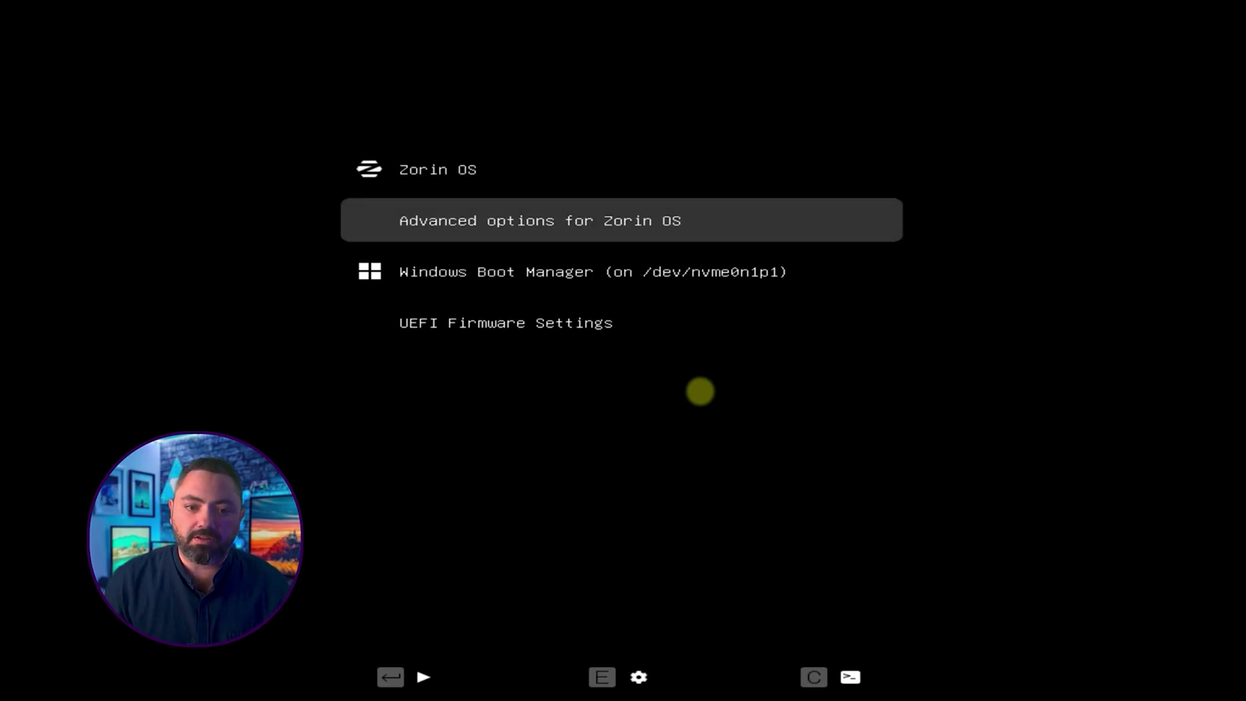
key("Down")
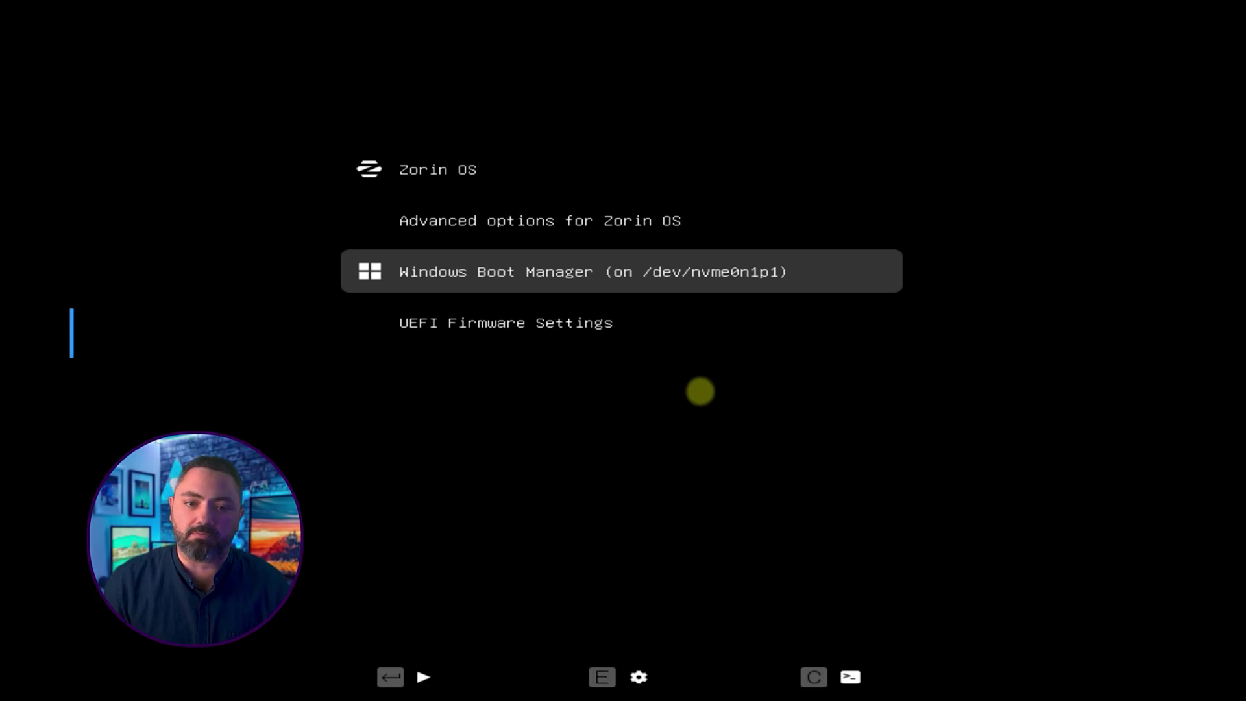
key("Up")
key("Up")
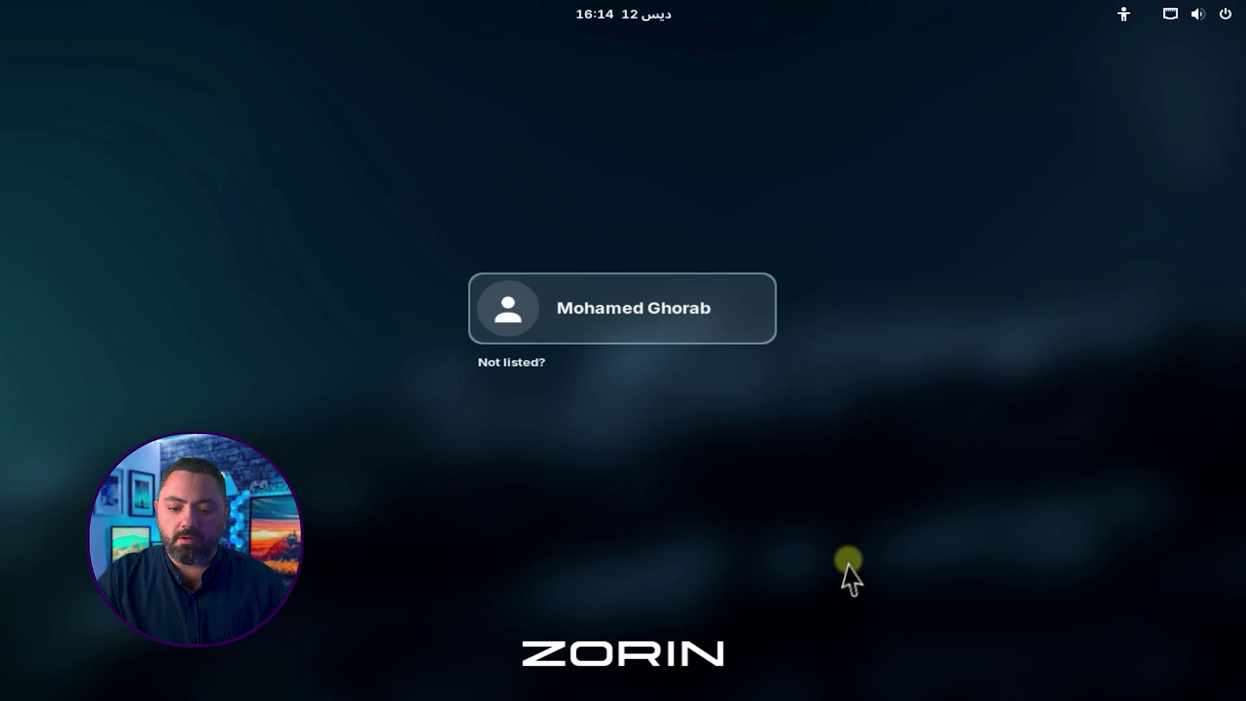
Step: Sign in to the new user account with its password
left_click(704, 314)
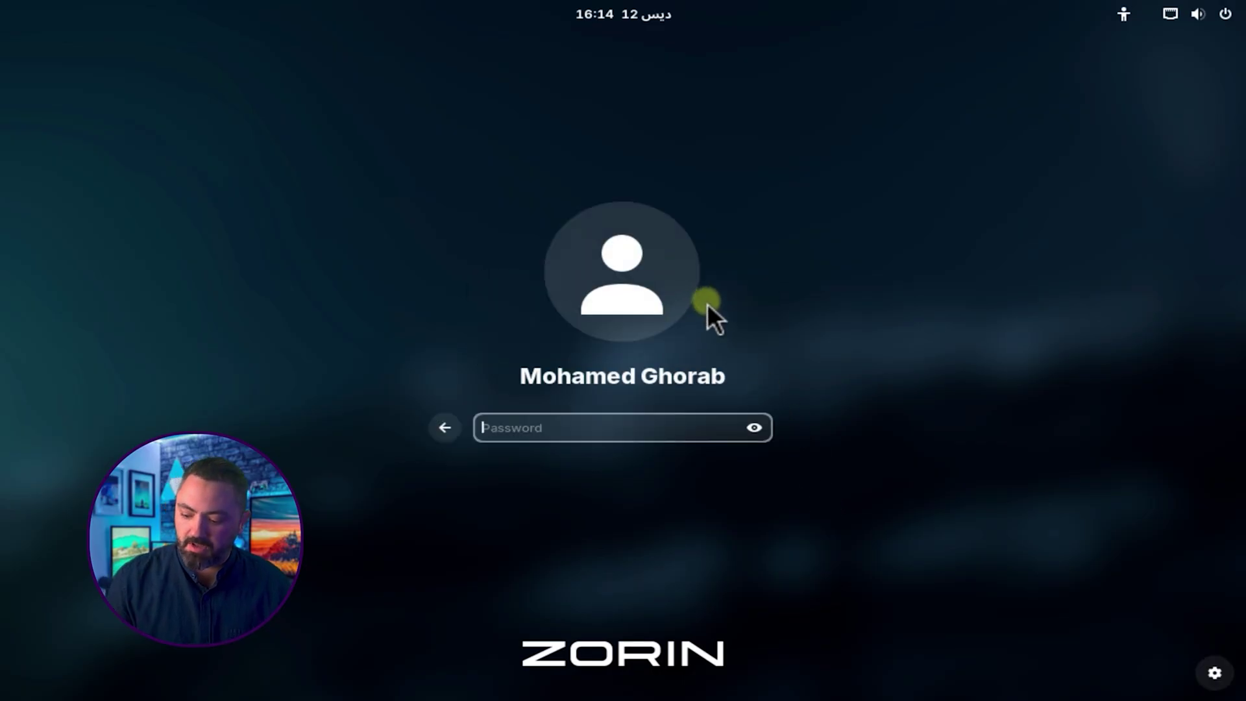
type("•••")
key("Return")
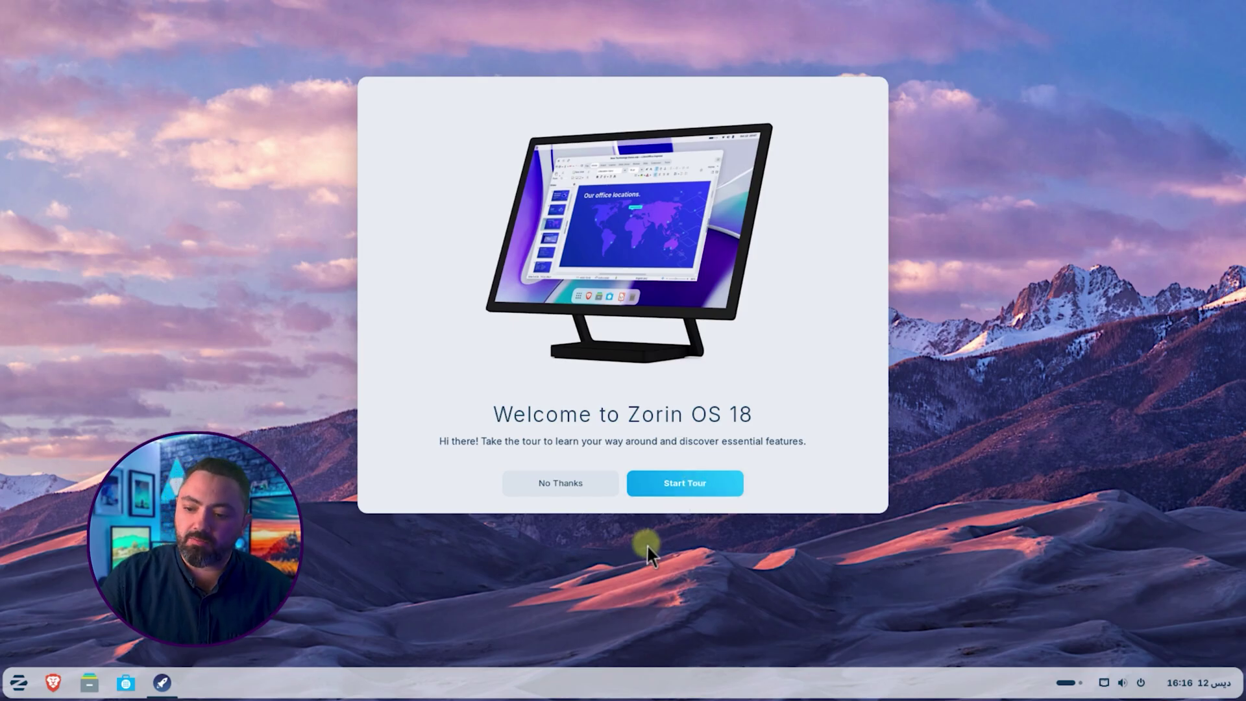
Step: Decline the Welcome to Zorin OS 18 tour and briefly open the application menu
left_click(569, 486)
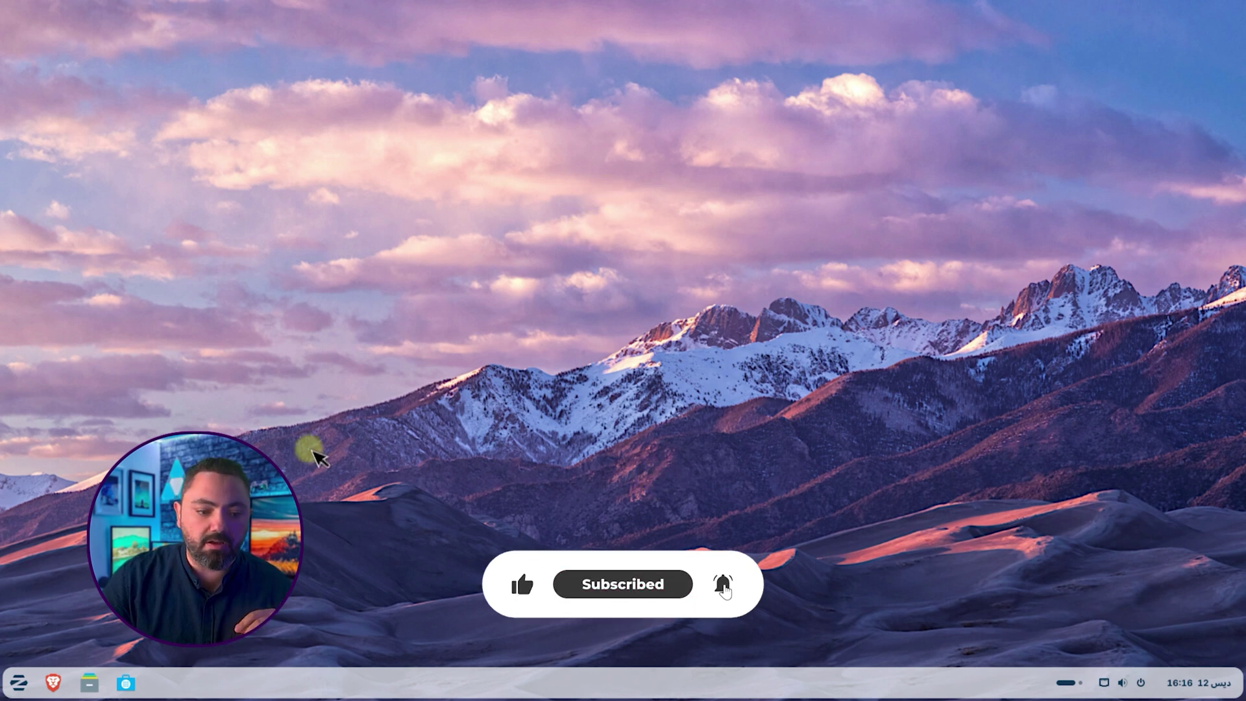
left_click(18, 682)
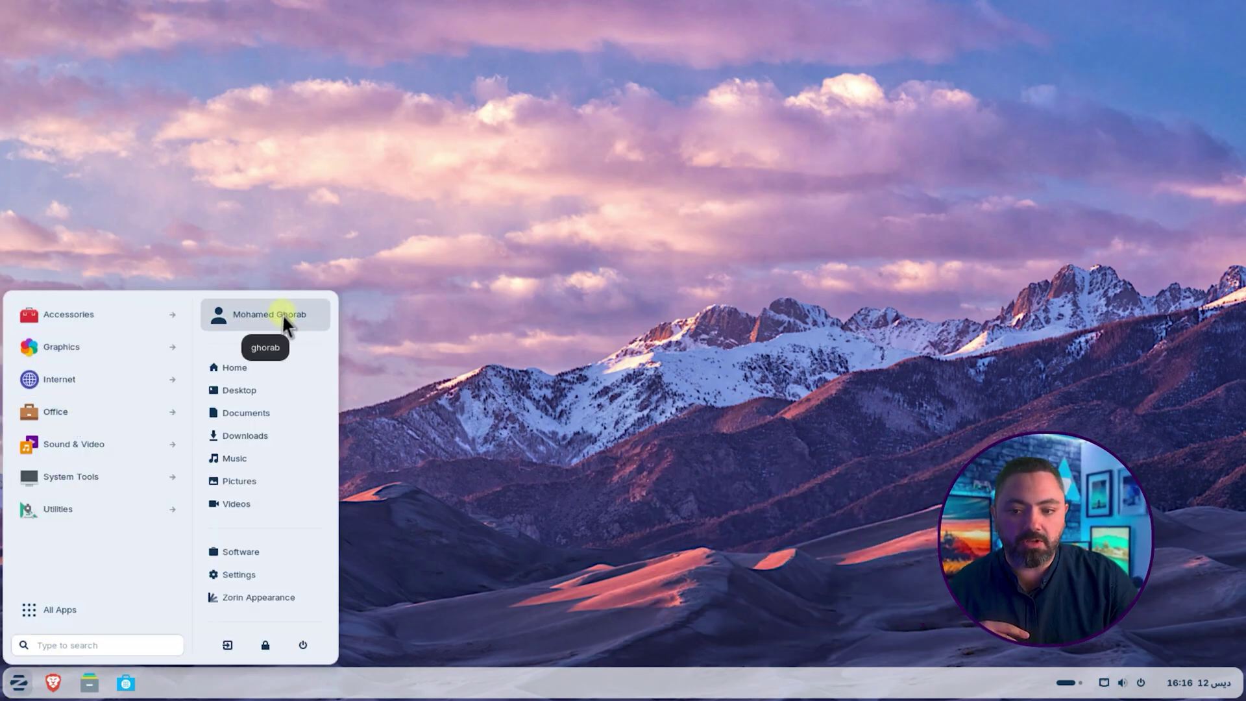
left_click(894, 425)
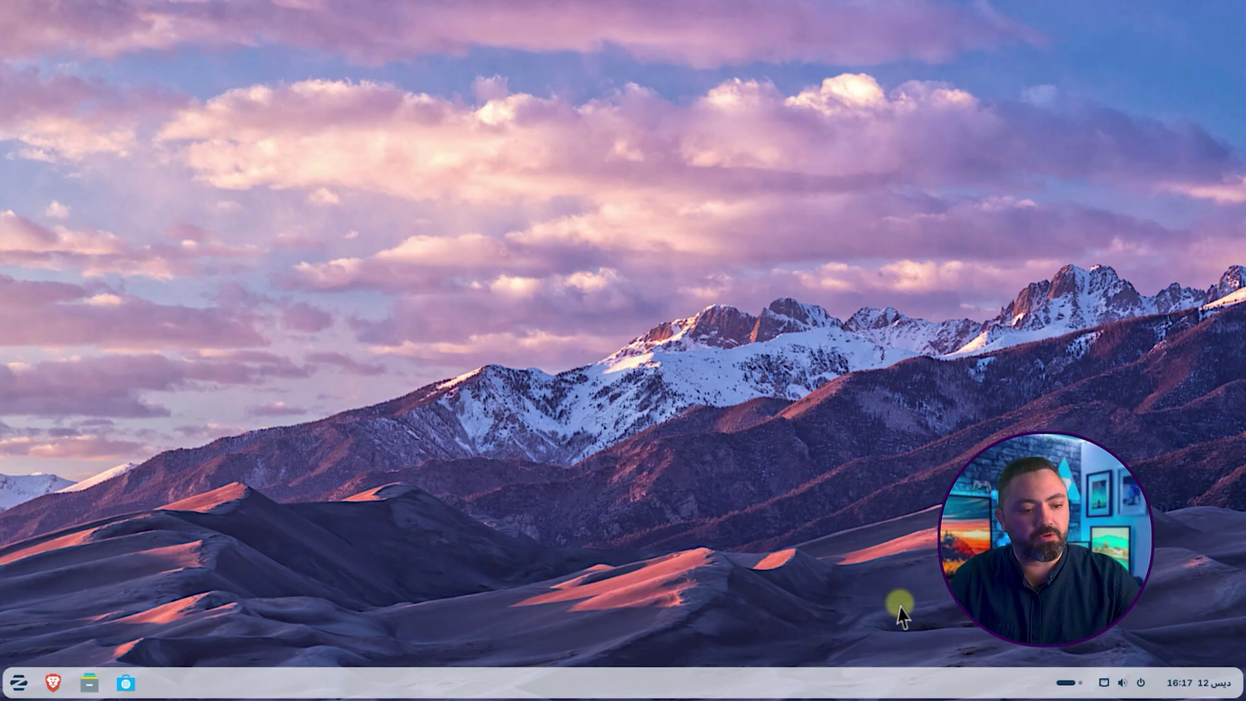
Step: Browse All Apps and the power options in the Zorin menu, then close it
left_click(20, 682)
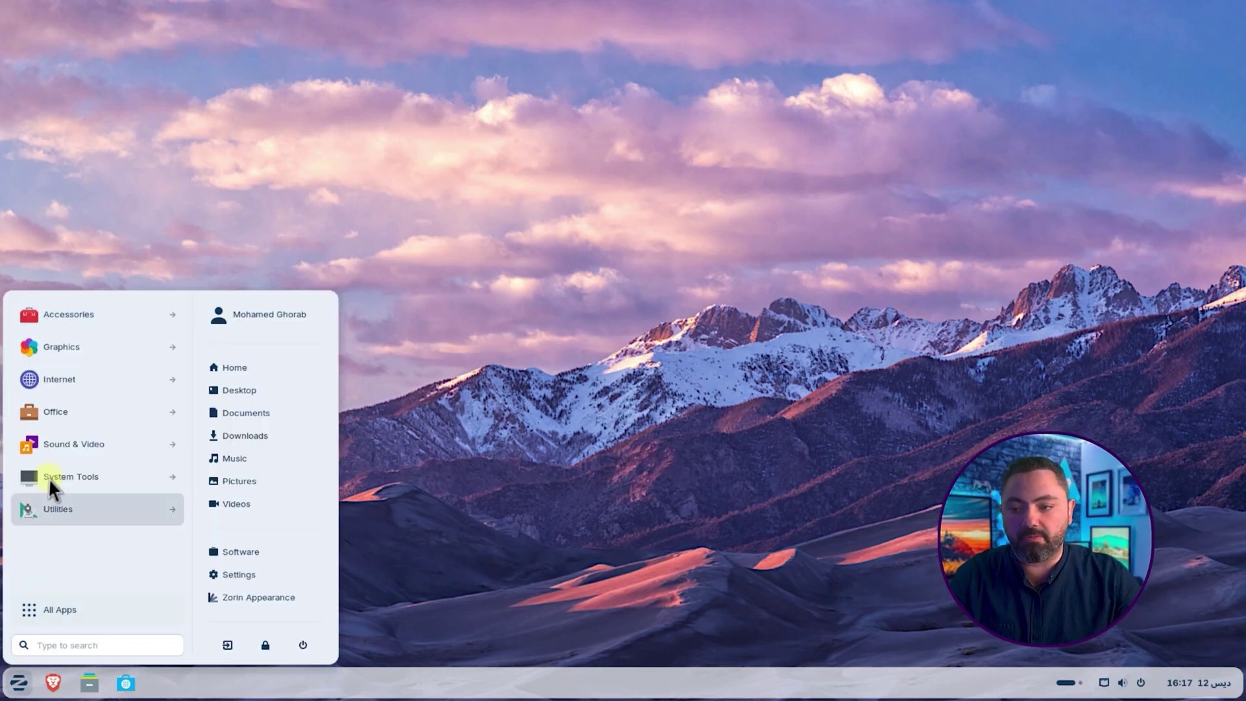
left_click(61, 604)
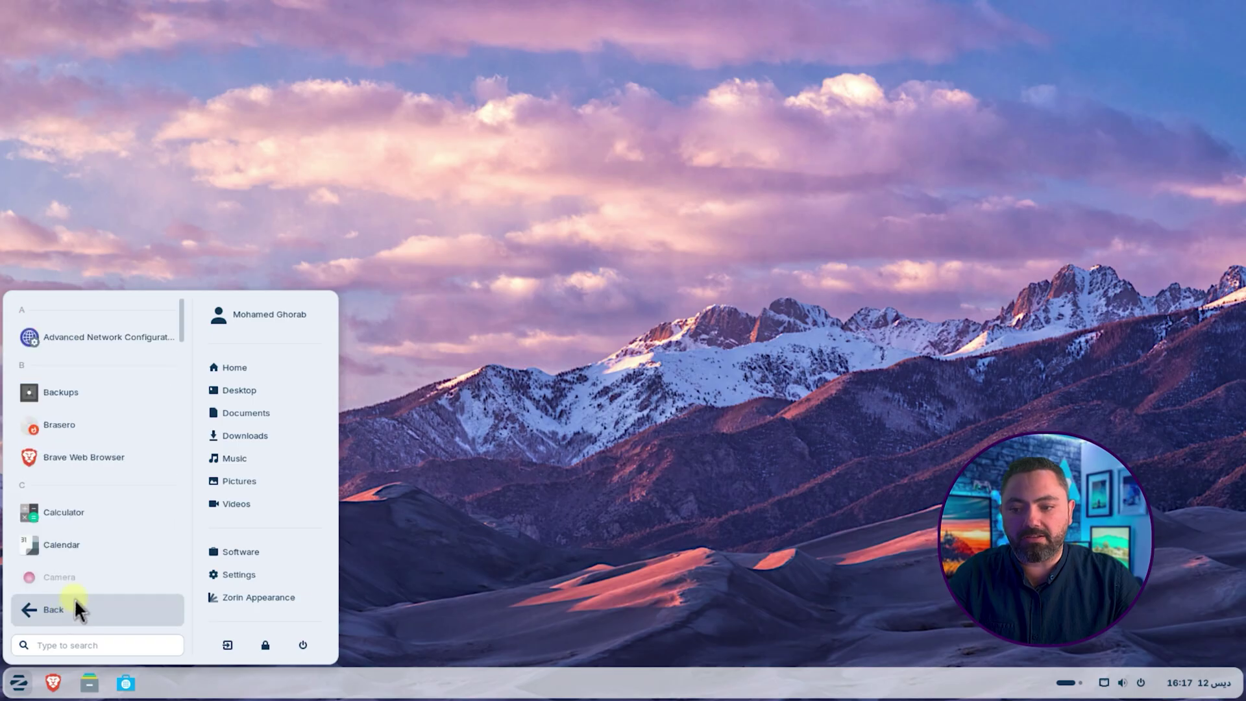
scroll(131, 446, "down", 5)
mouse_move(178, 383)
left_mouse_down()
mouse_move(176, 584)
mouse_move(182, 358)
left_mouse_up()
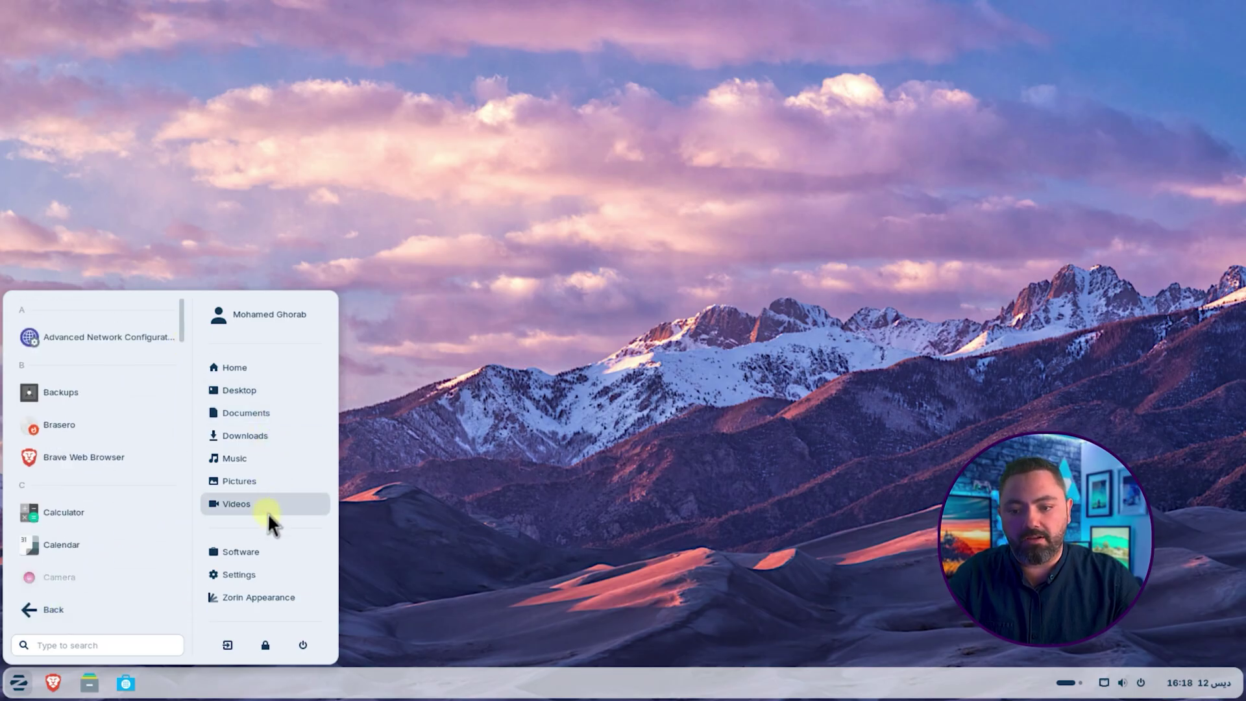
left_click(303, 644)
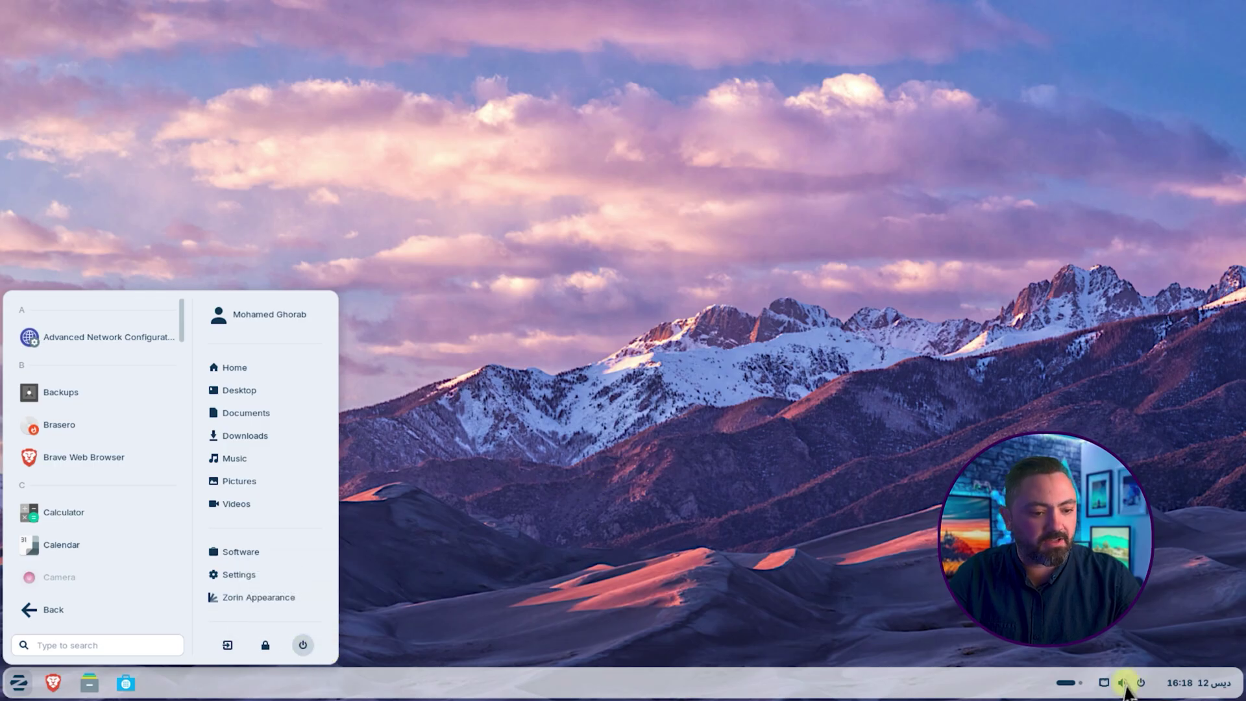
left_click(638, 244)
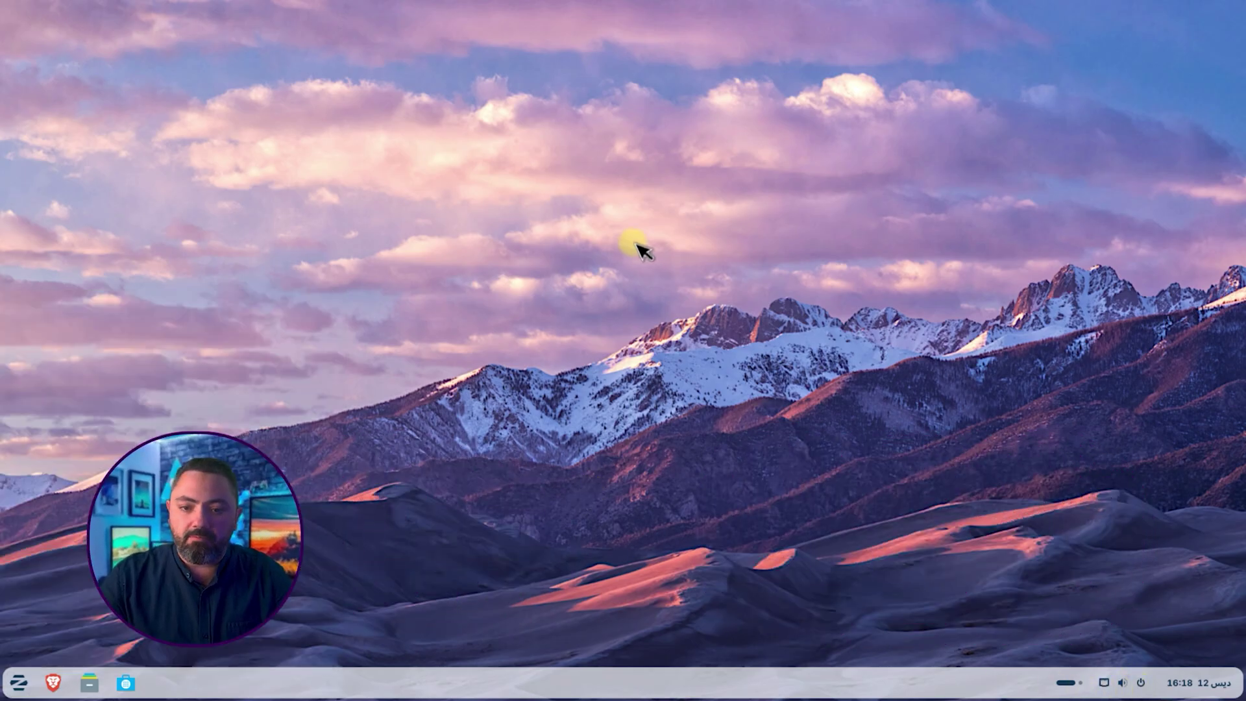
Step: Set the sea-cliffs image as the desktop wallpaper from the background settings
right_click(589, 237)
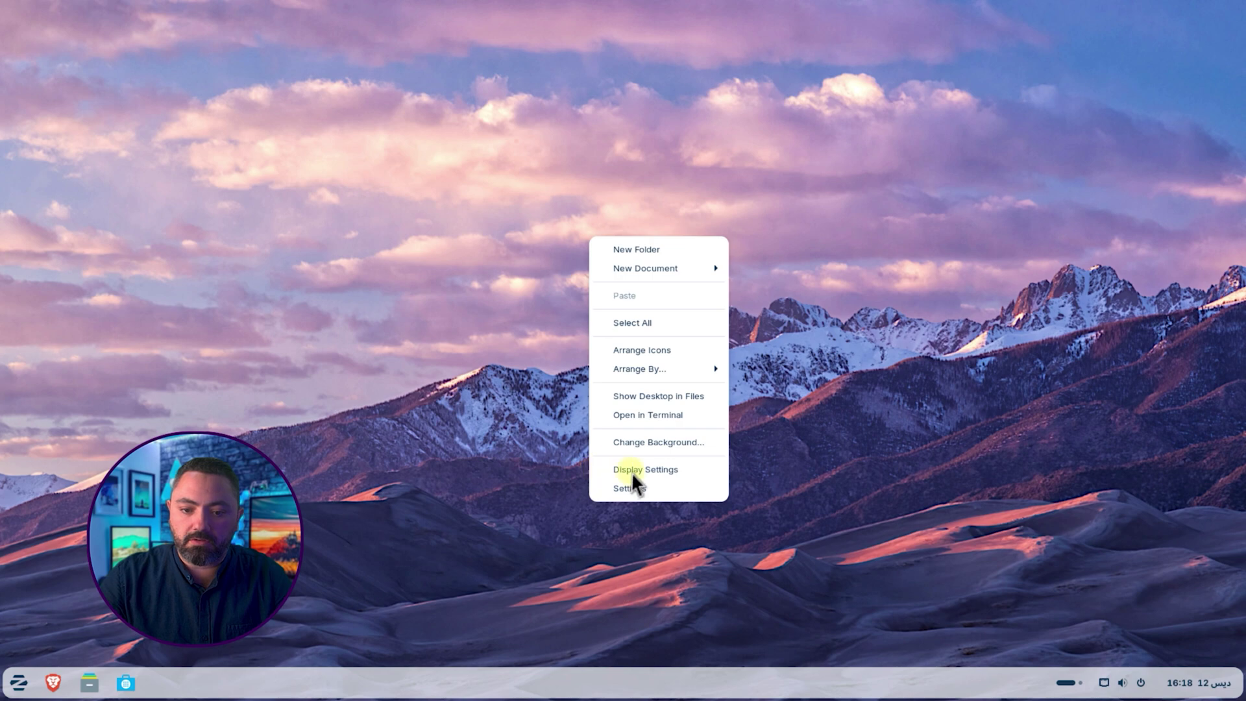
left_click(656, 444)
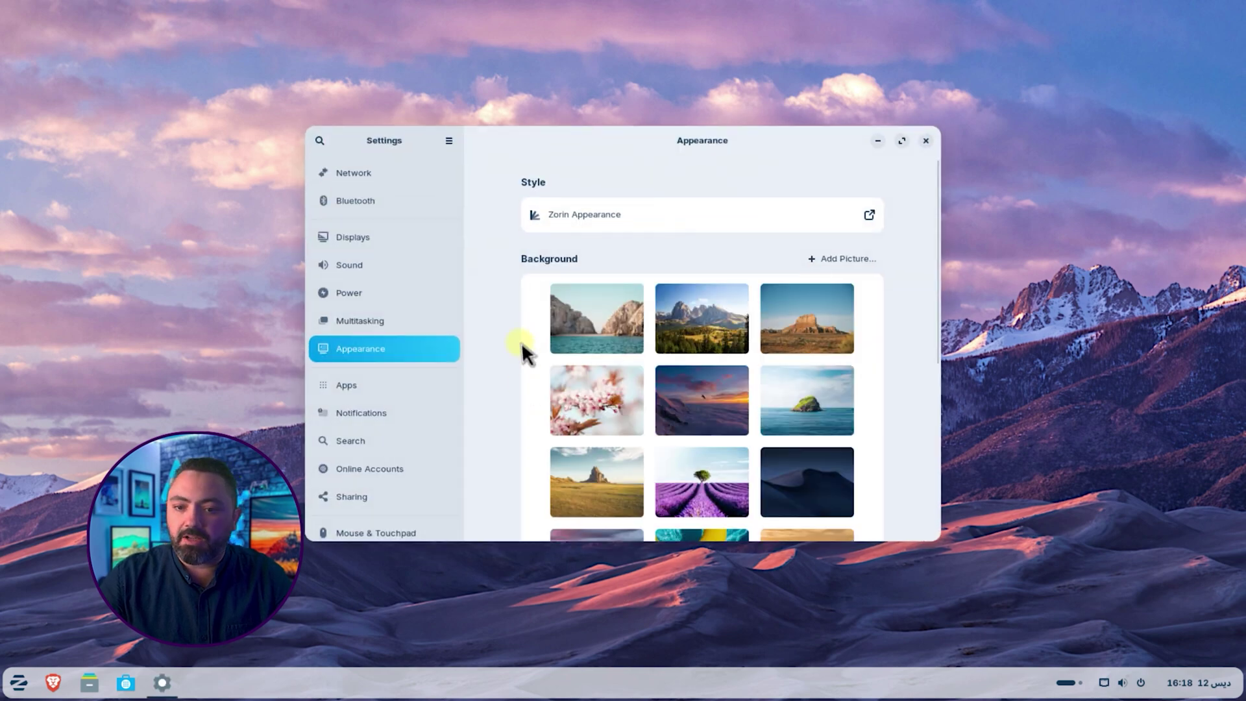
scroll(592, 329, "down", 3)
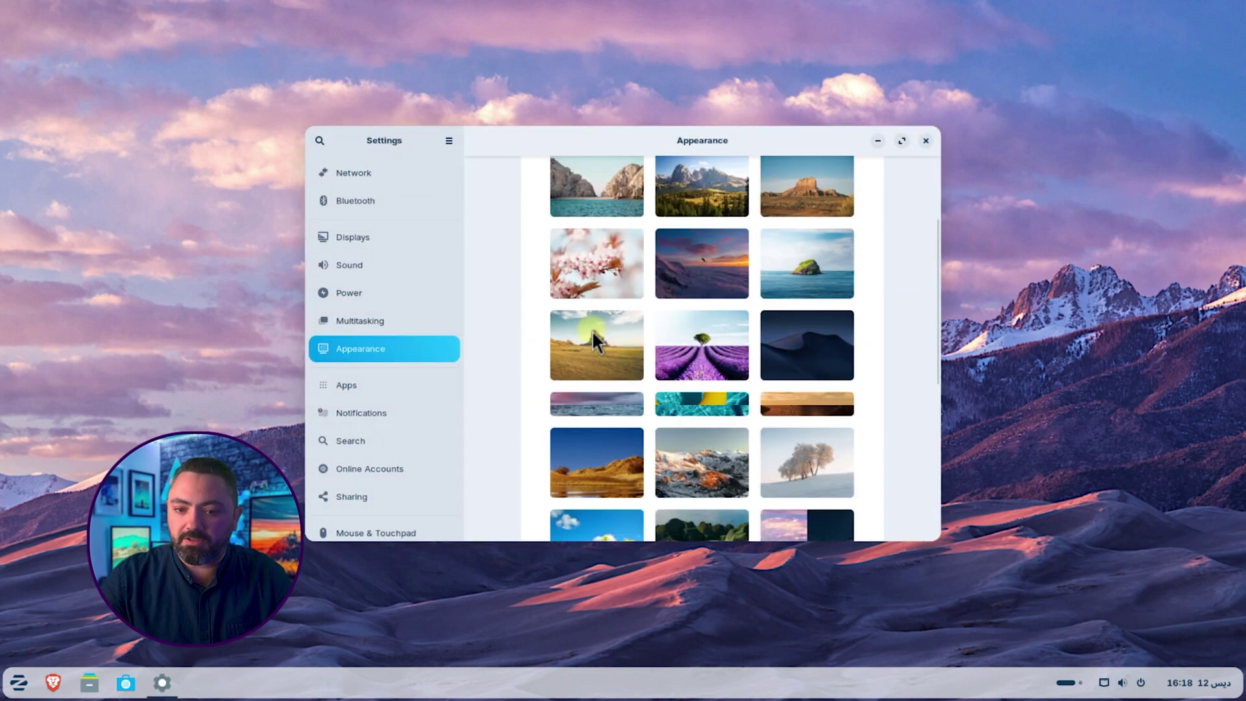
scroll(592, 329, "up", 1)
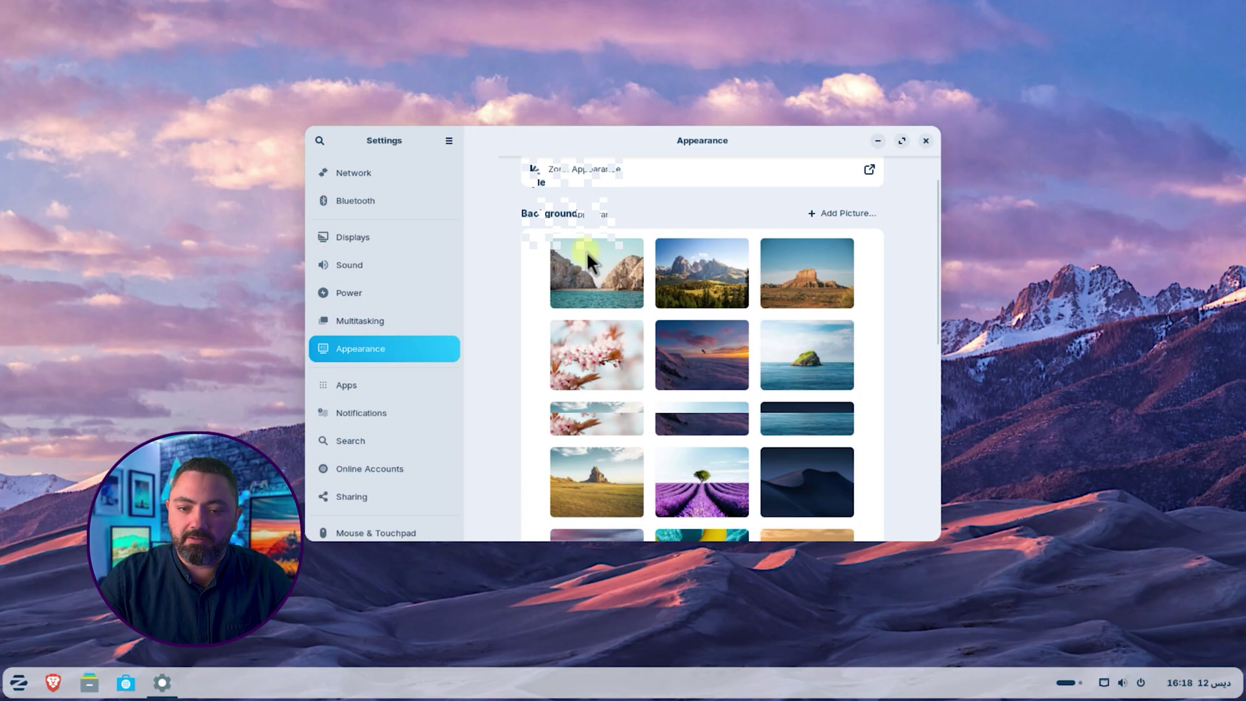
scroll(594, 275, "up", 1)
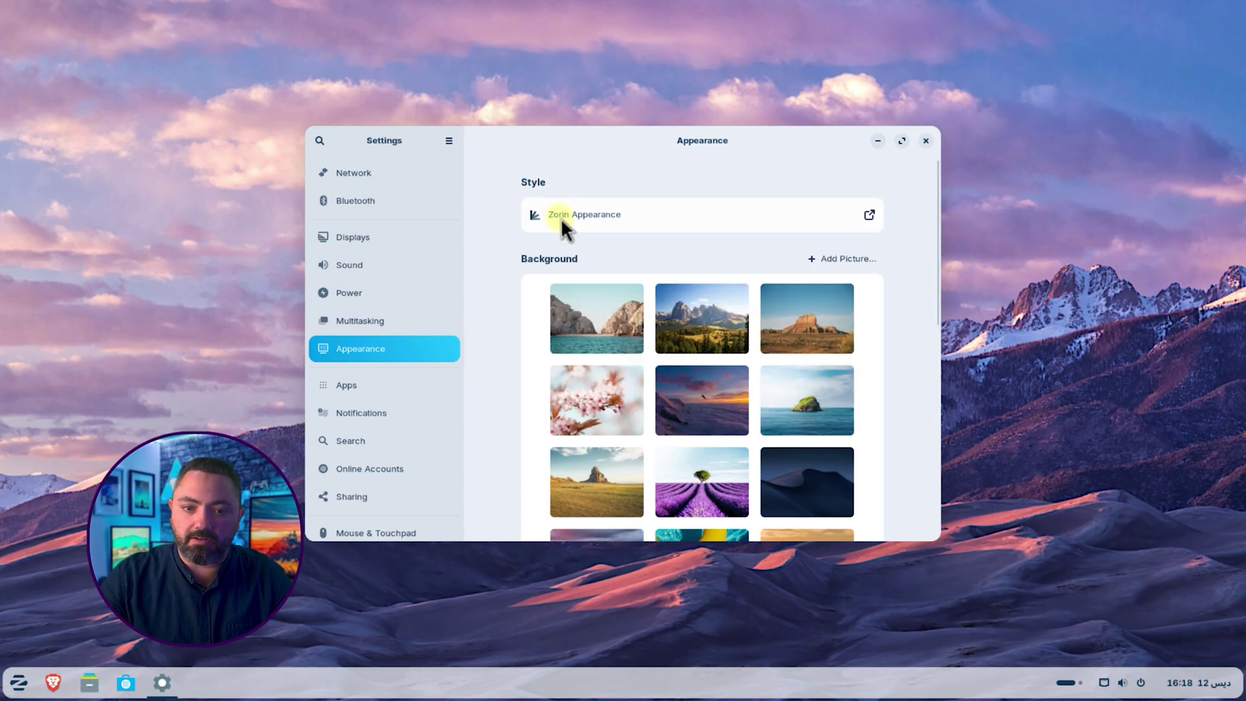
left_click(608, 321)
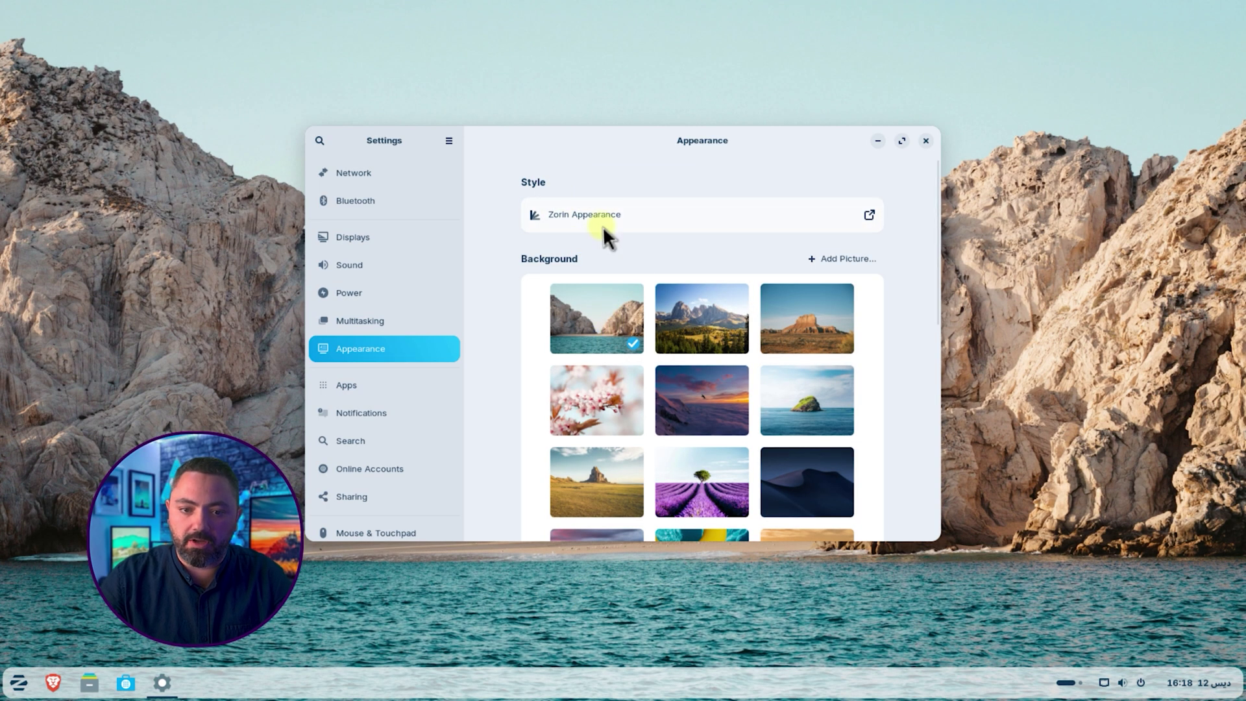
left_click(721, 215)
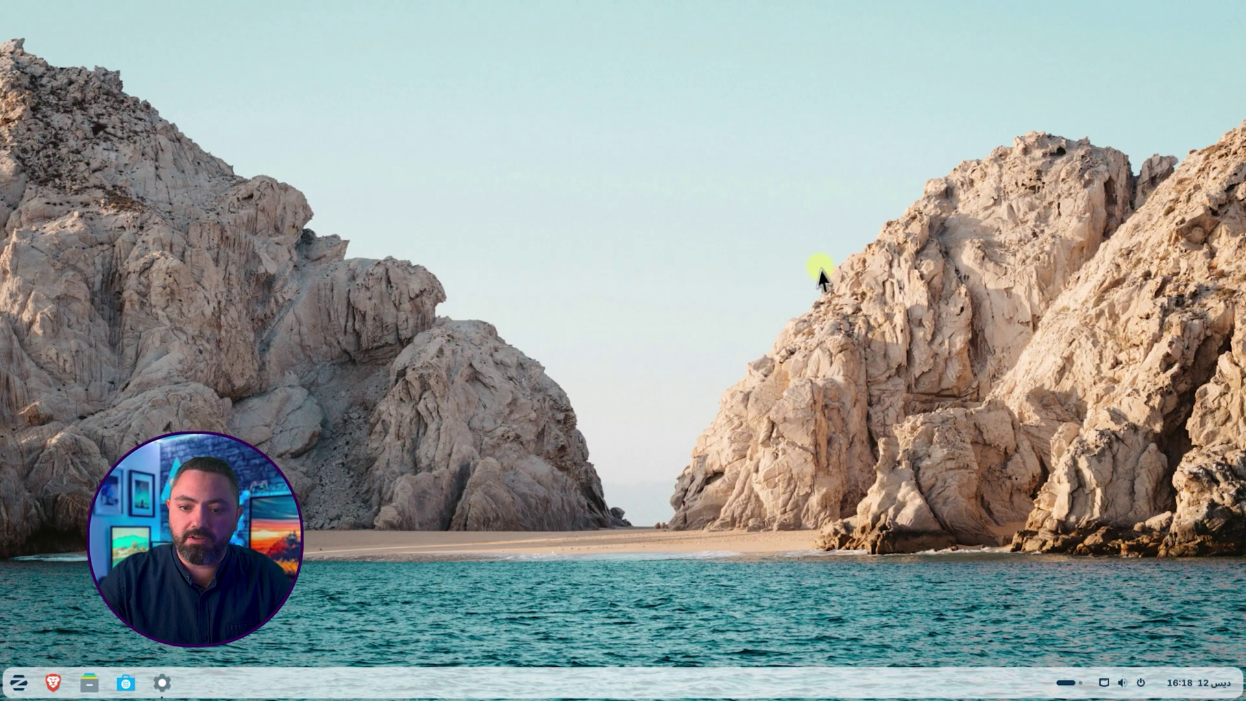
Step: Inspect Online Accounts, opening and dismissing the Google, Microsoft and Microsoft 365 + OneDrive sign-ins
left_click(164, 680)
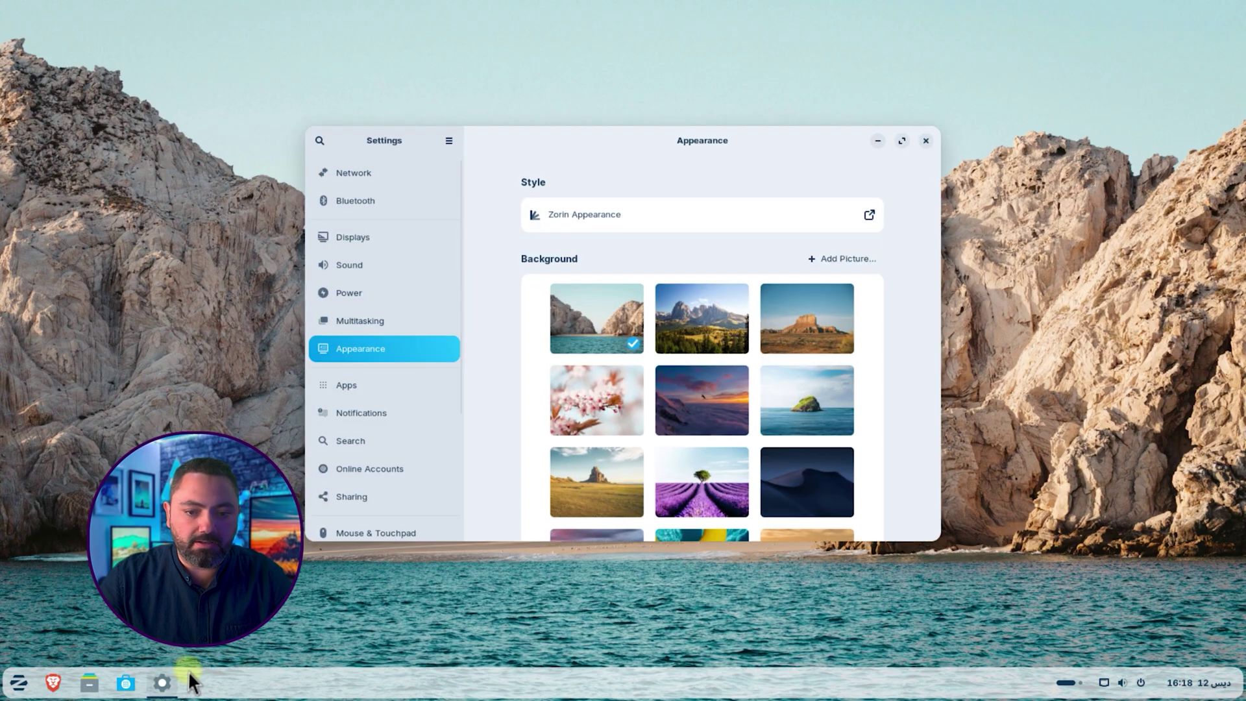
left_click_drag(459, 236, 456, 299)
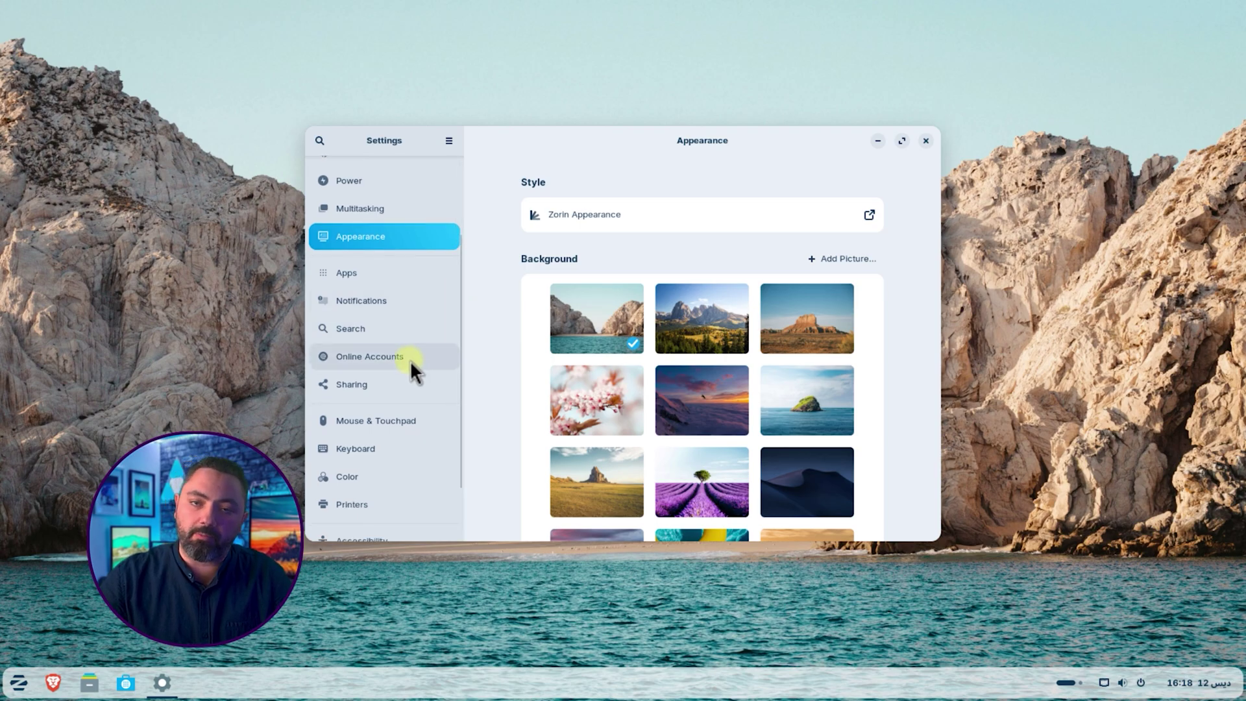
left_click(411, 356)
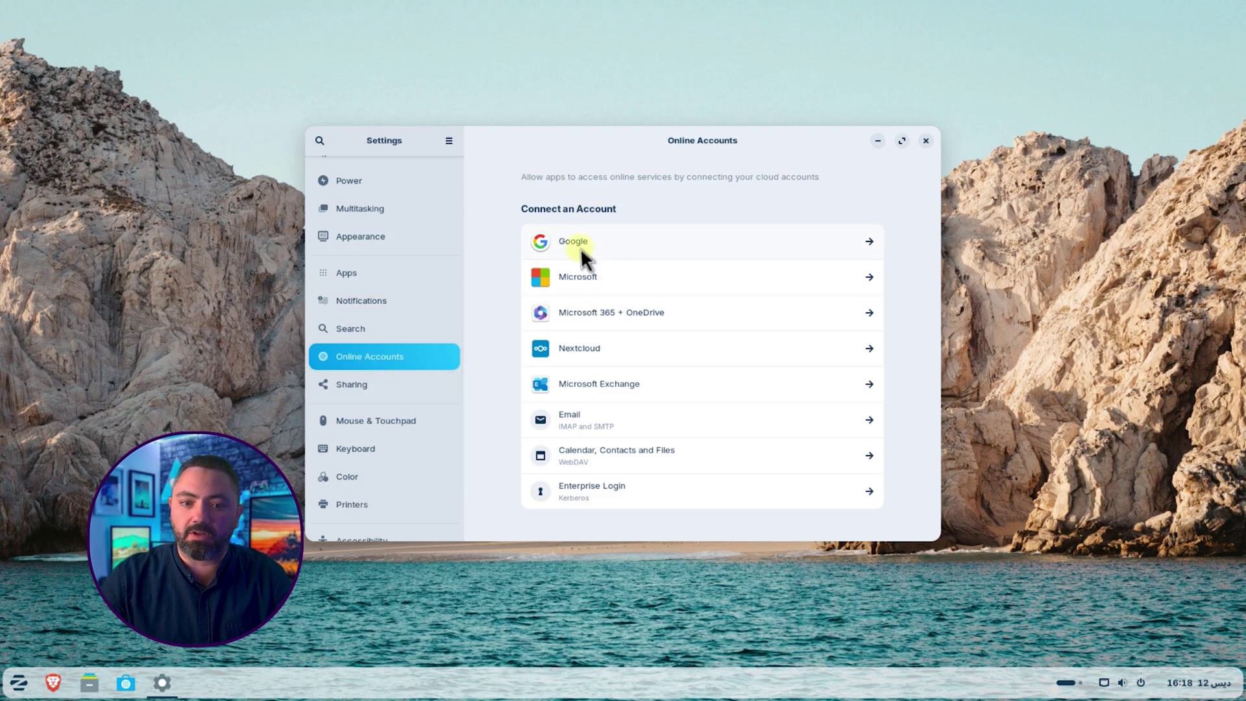
left_click(599, 241)
key("Escape")
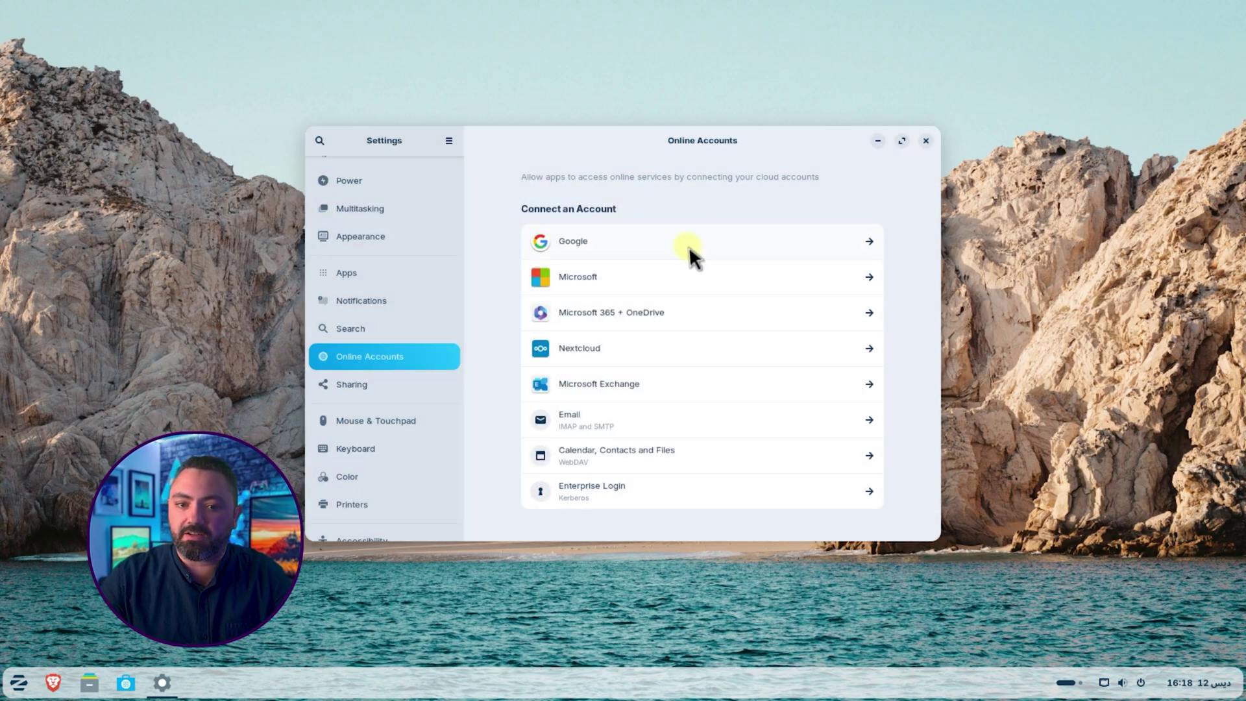
left_click(669, 281)
key("Escape")
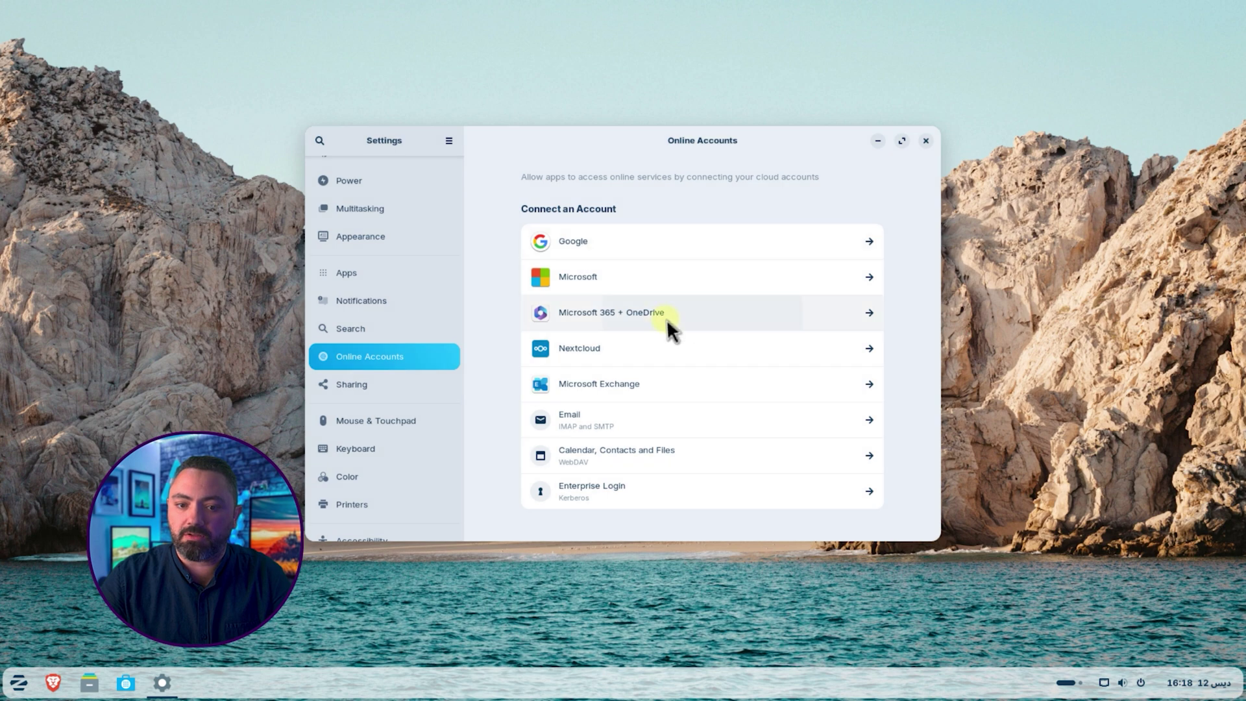
left_click(667, 316)
left_click(763, 215)
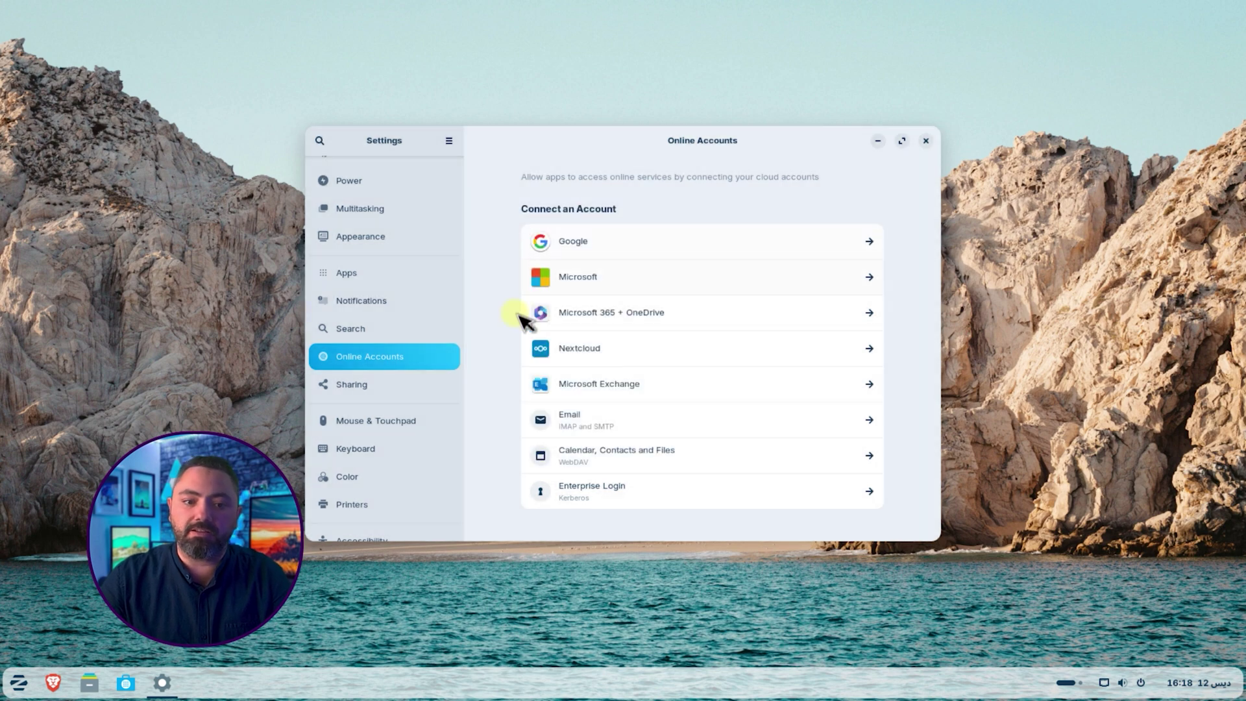
Step: View the Mouse & Touchpad, Color and System pages, then close Settings
scroll(407, 363, "down", 2)
left_click(415, 357)
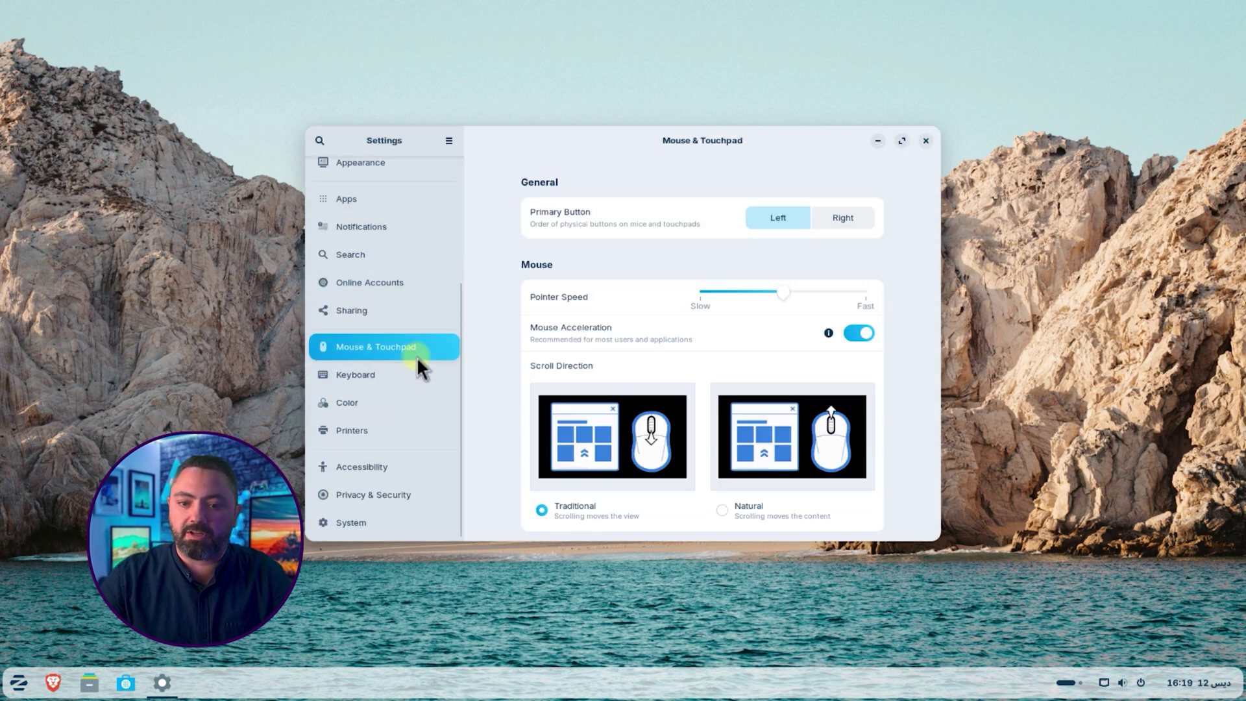
left_click(395, 402)
left_click(388, 519)
key("alt+F4")
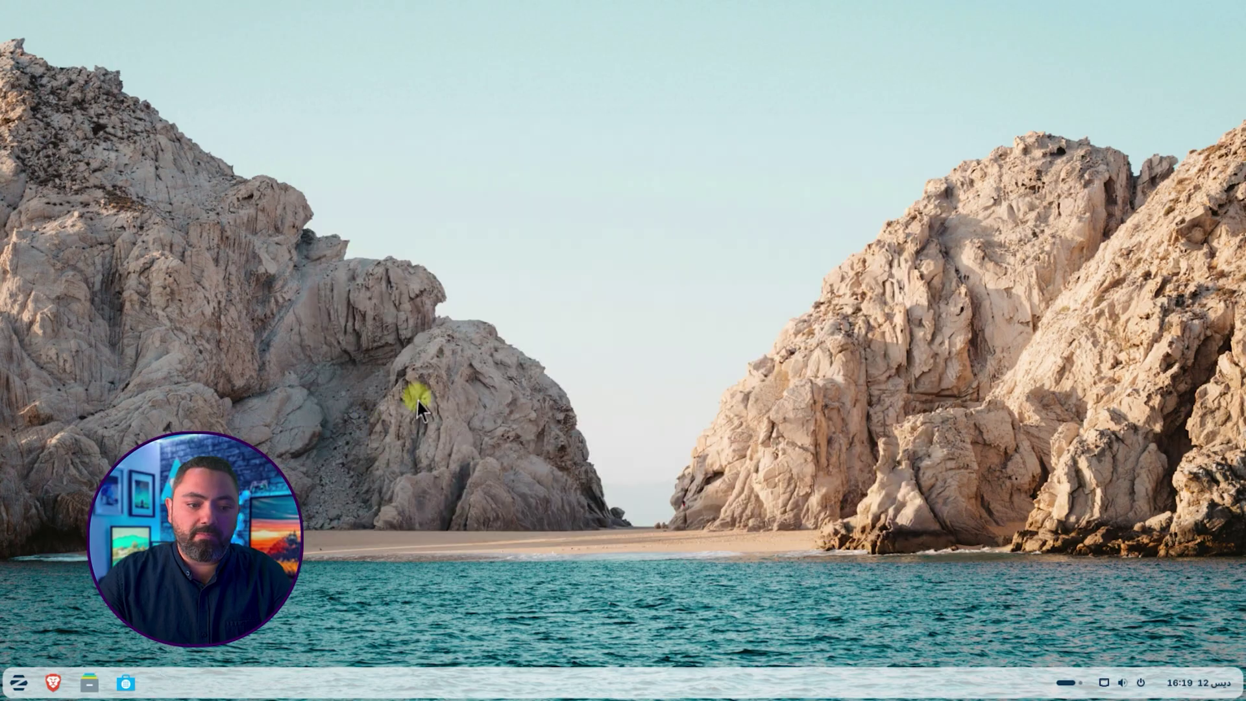
Step: Navigate Files to the 86 GB Windows volume's Users > user > Downloads folder
left_click(90, 682)
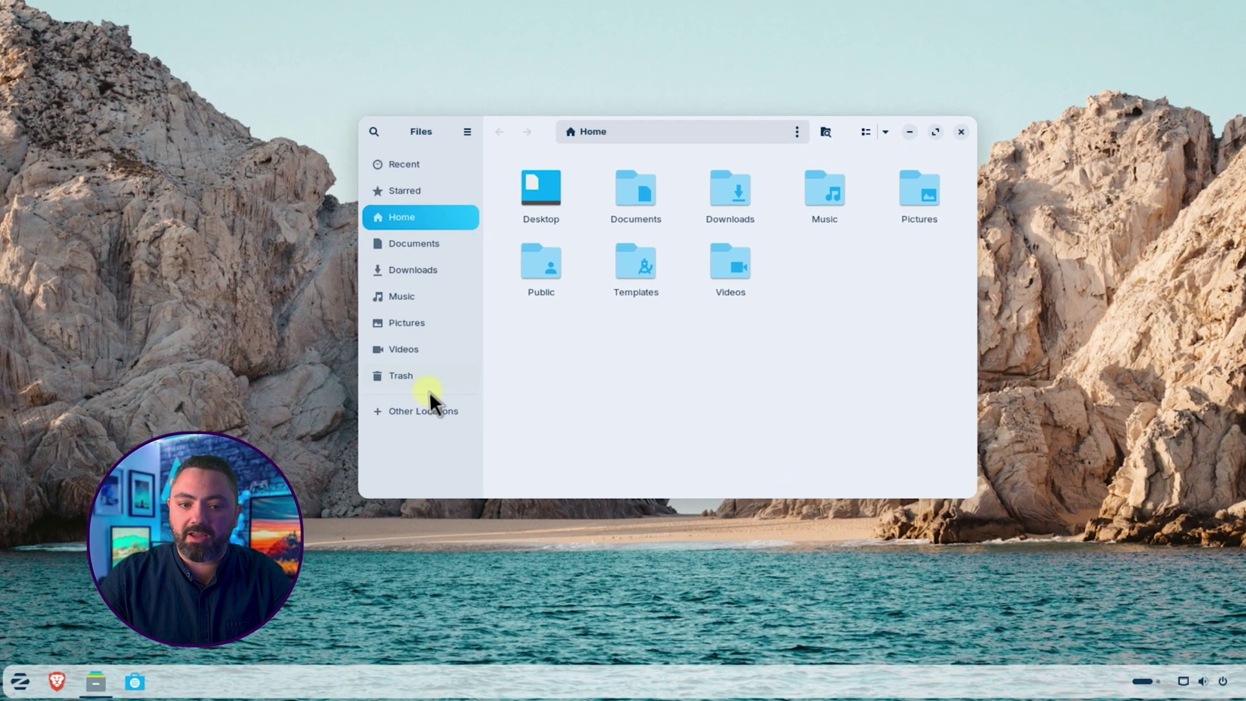
left_click(402, 431)
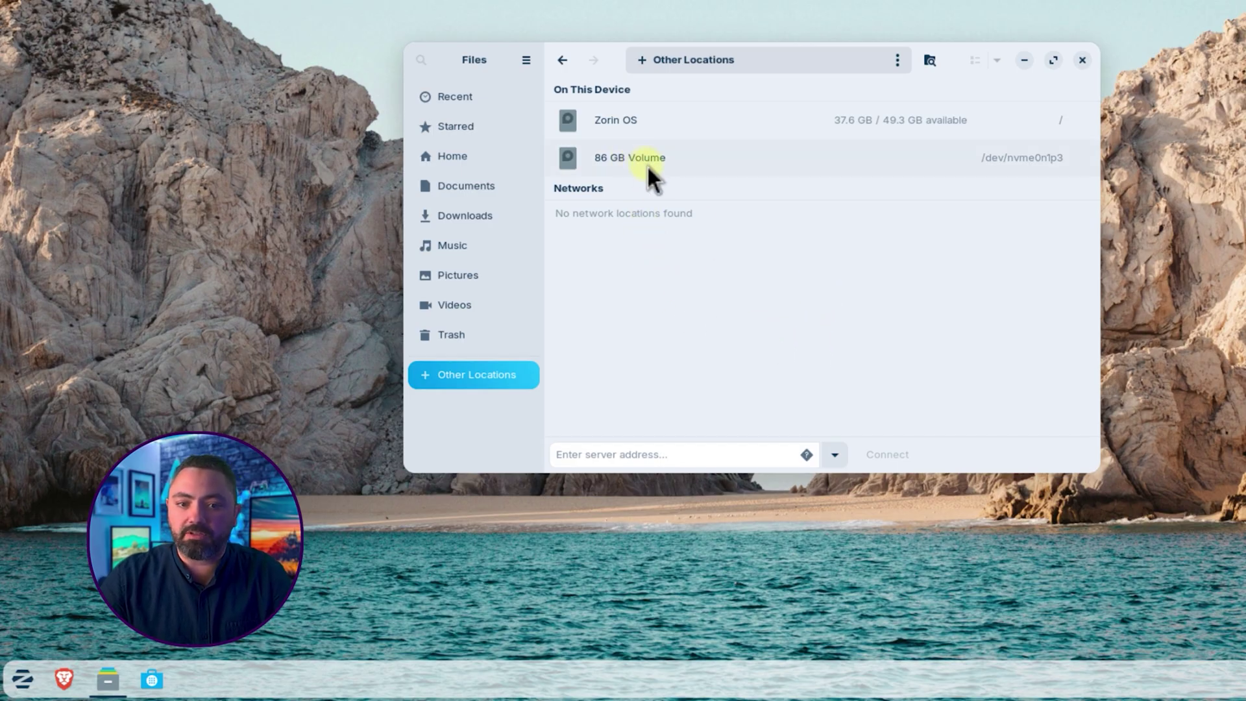
left_click(612, 157)
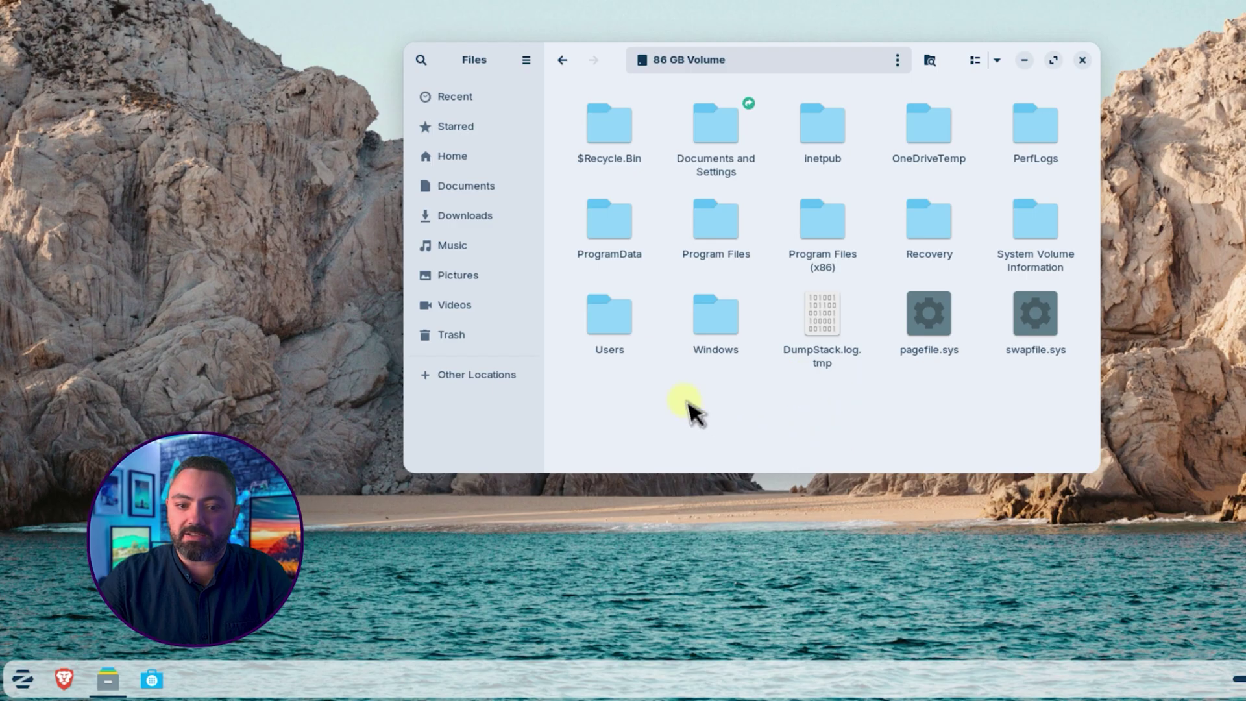
left_click(620, 318)
double_click(620, 319)
double_click(1032, 126)
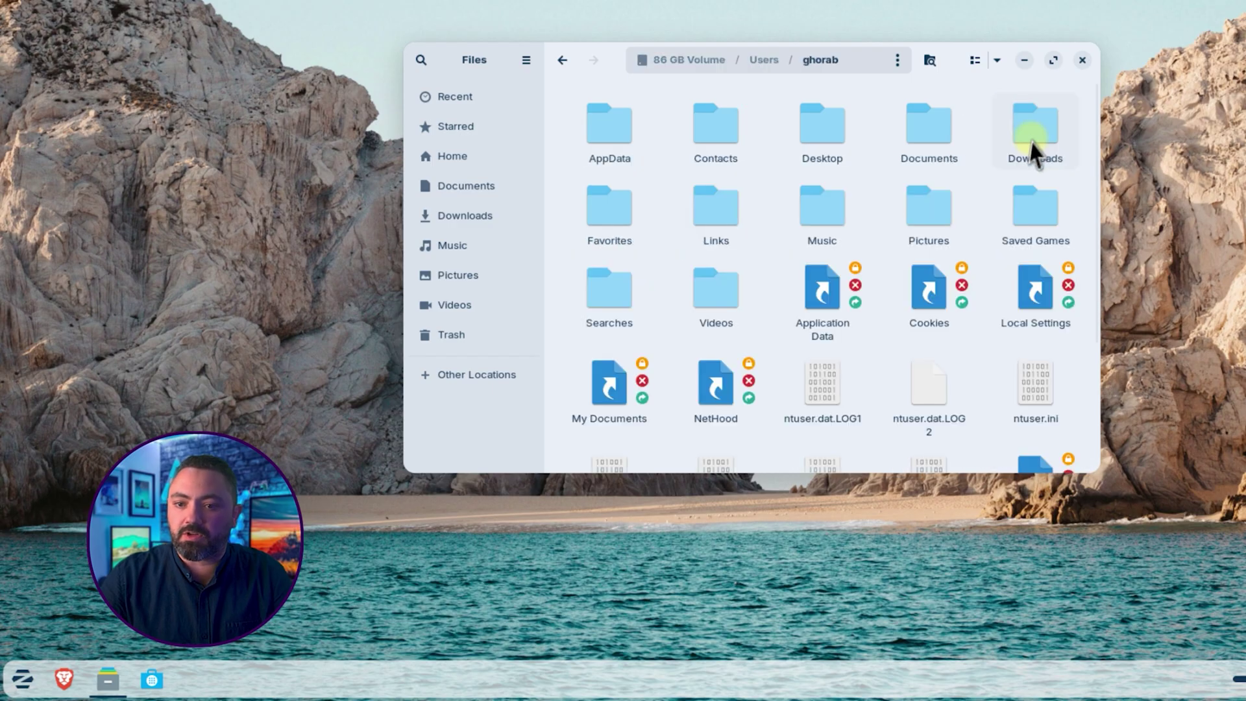
double_click(1038, 139)
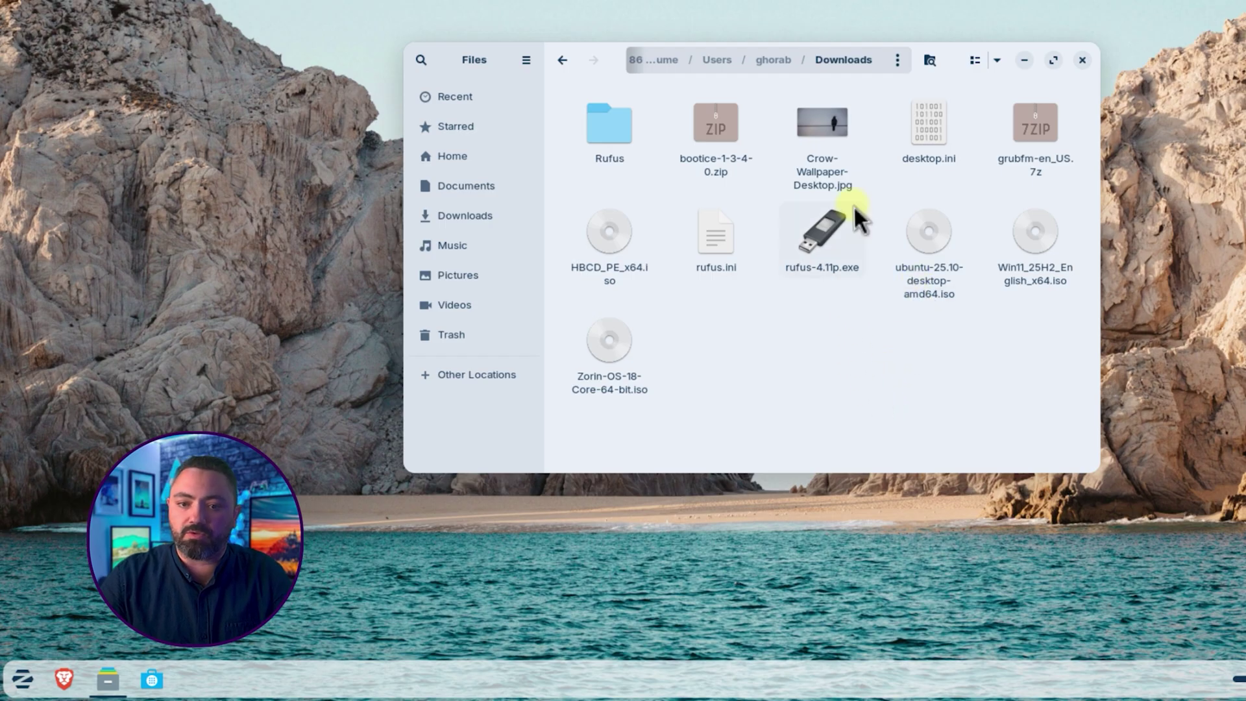
Step: Drag Crow-Wallpaper-Desktop.jpg onto the desktop and position its icon
left_click_drag(827, 145, 721, 127)
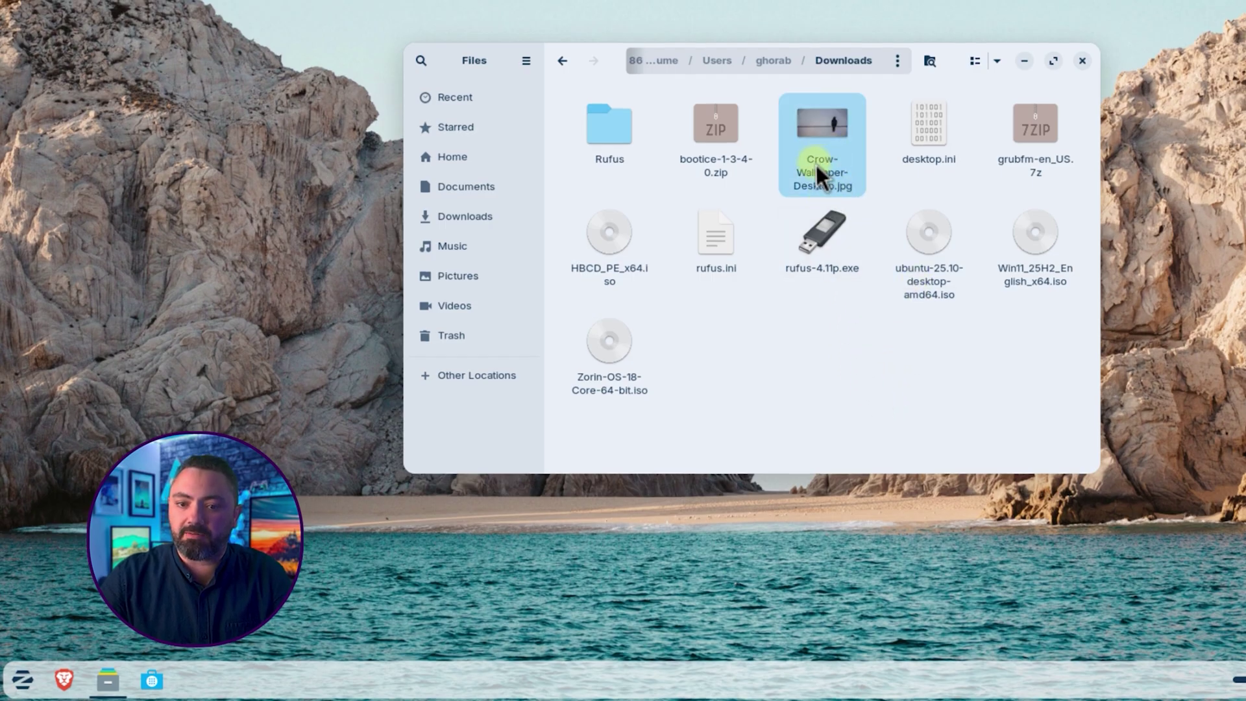
left_click_drag(718, 270, 179, 171)
left_click_drag(50, 35, 250, 124)
left_click(833, 509)
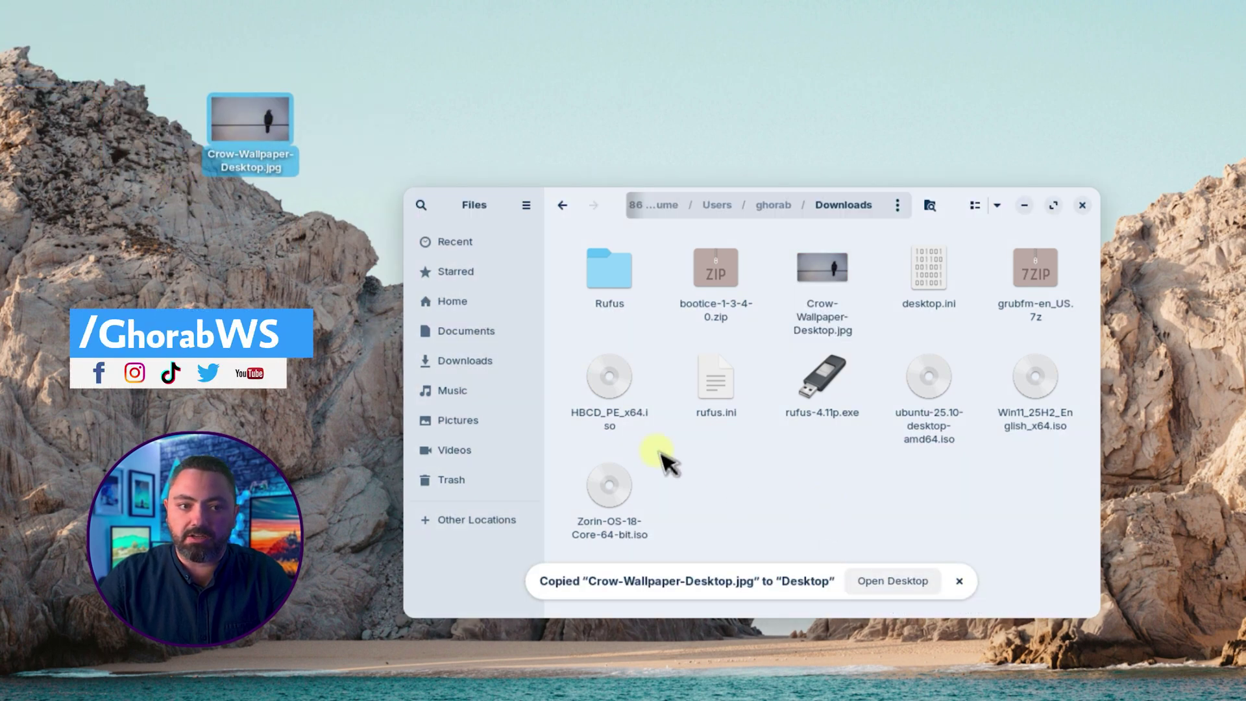
Step: Copy and paste bootice-1-3-4-0.zip onto the desktop beside the wallpaper, then close Files
left_click(712, 281)
right_click(713, 281)
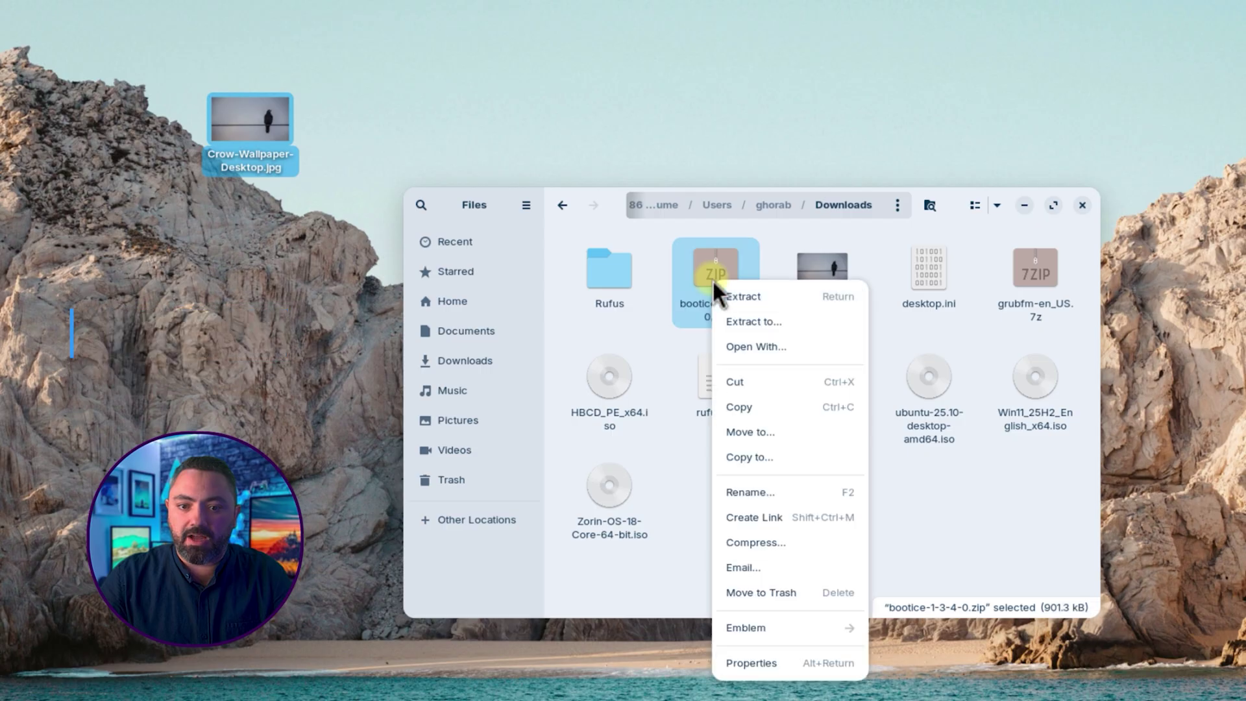
left_click(745, 408)
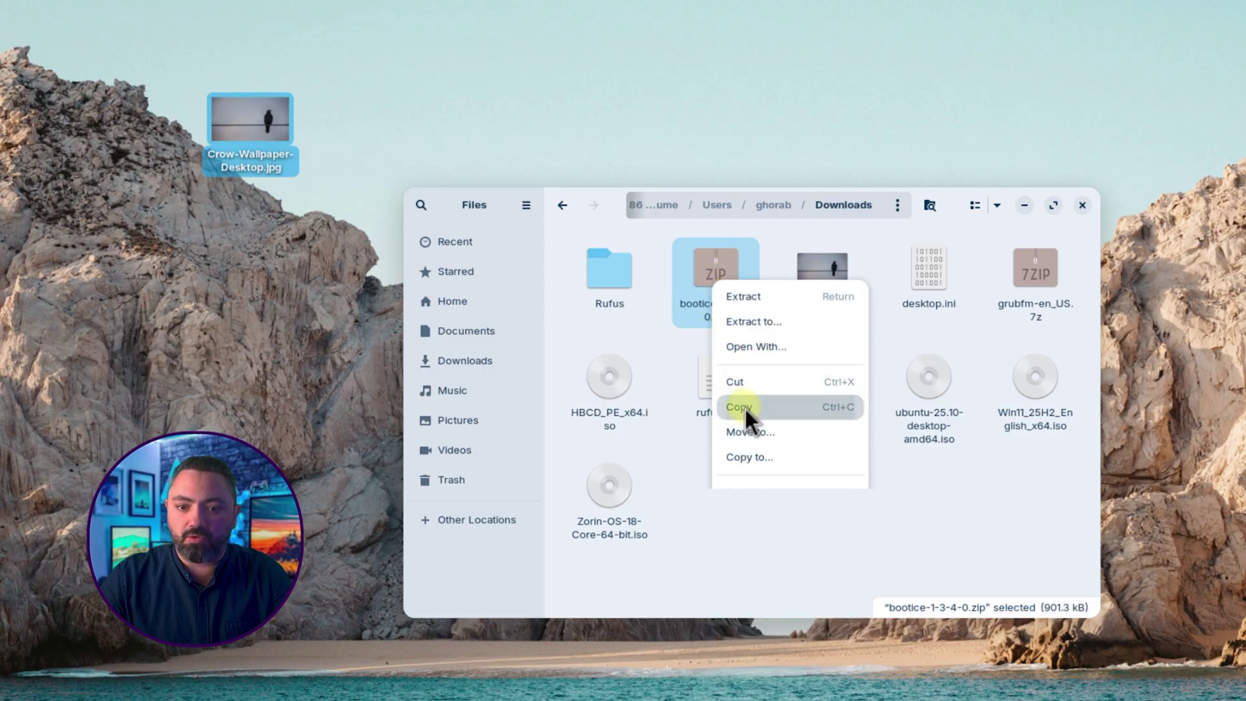
right_click(408, 118)
left_click(442, 190)
left_click_drag(41, 39, 380, 135)
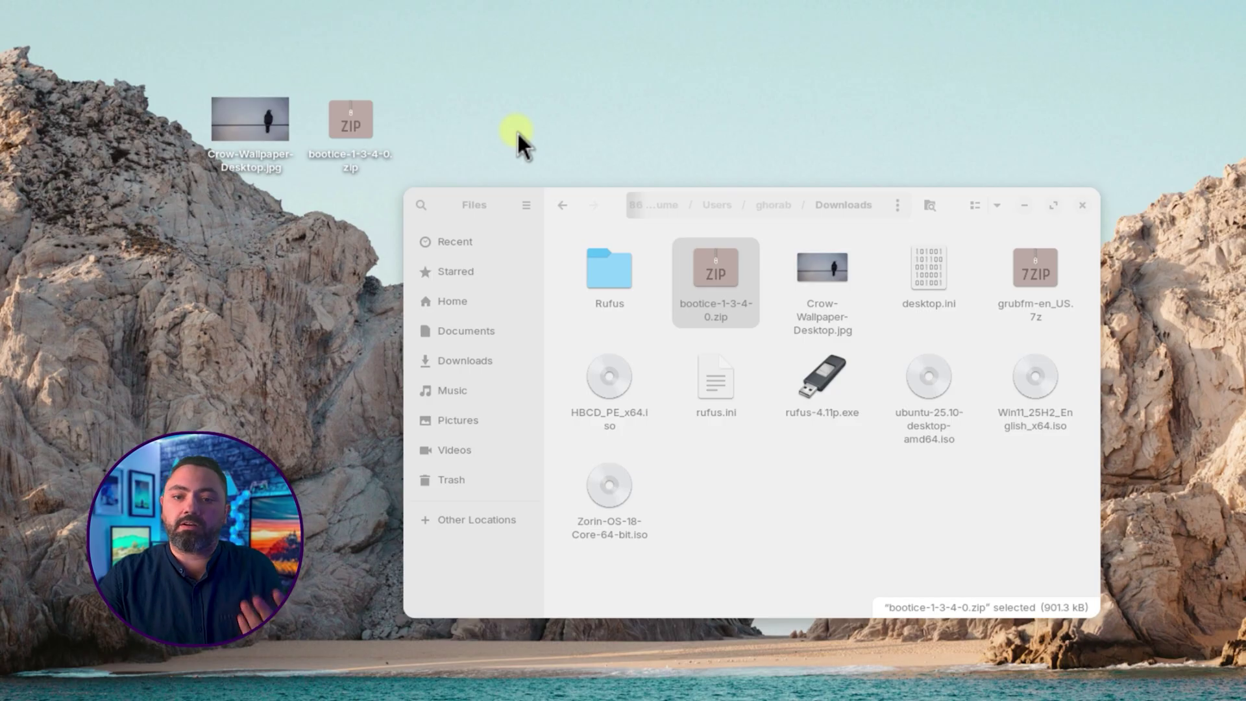
left_click(607, 195)
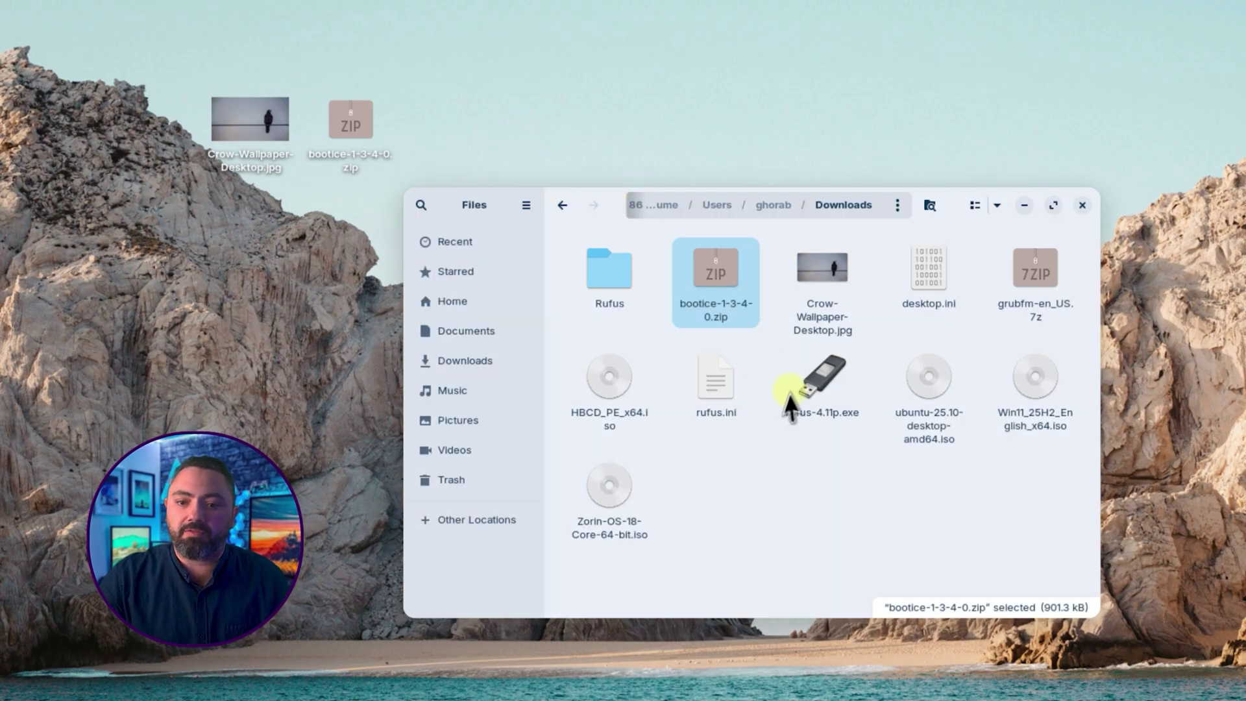
left_click(1081, 205)
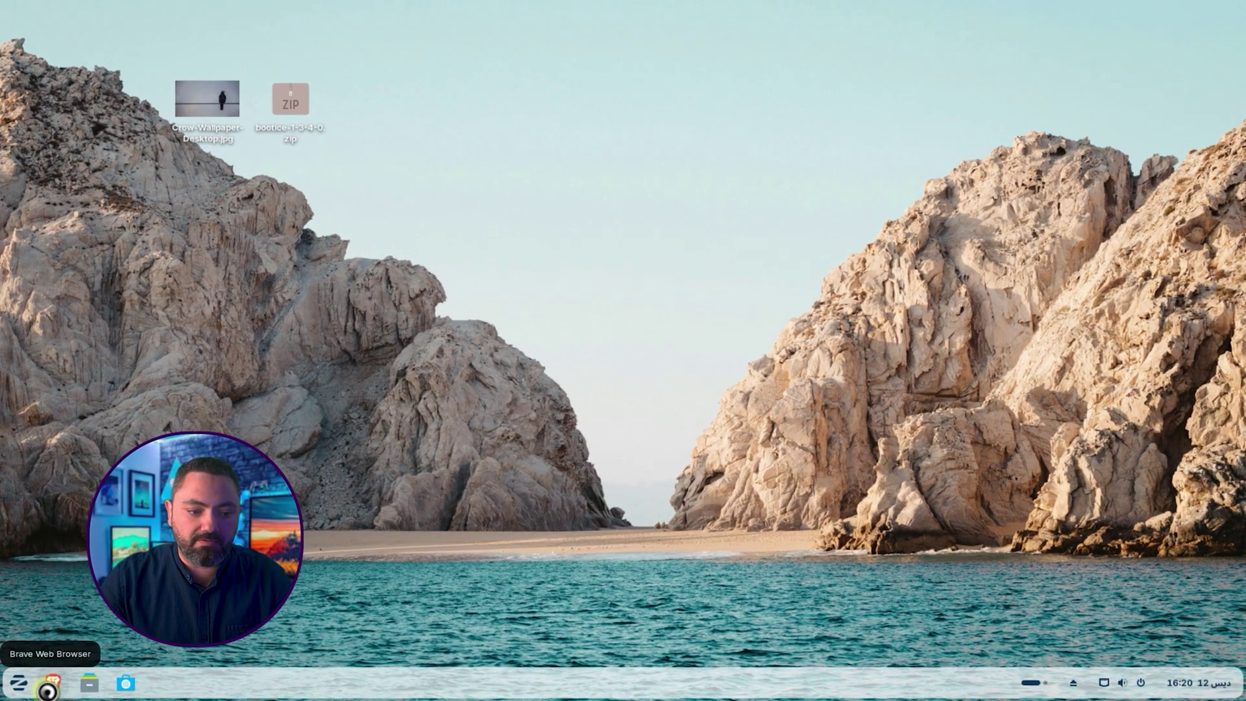
Step: Open ghorab.ws in a maximized Brave window
left_click(52, 682)
left_click(711, 48)
type("ghorab.ws")
key("Return")
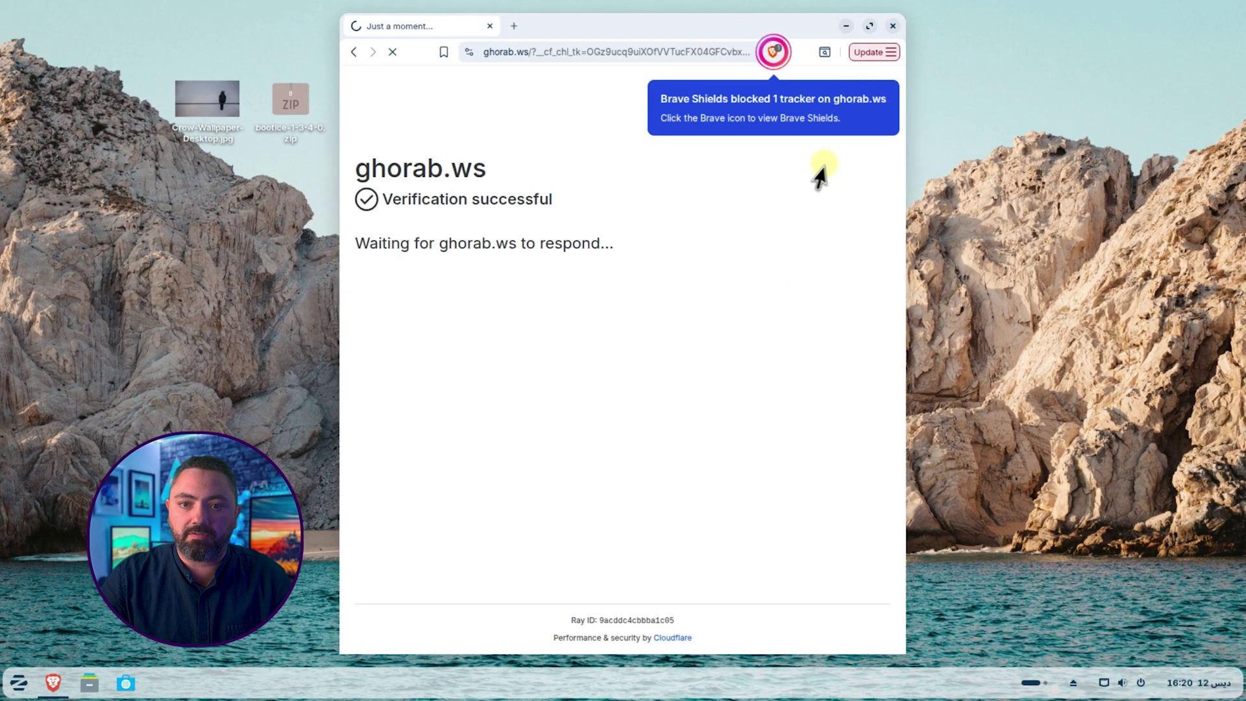
key("super+Up")
Step: Scroll through the homepage, minimize and restore Brave, then close it
scroll(1109, 298, "down", 10)
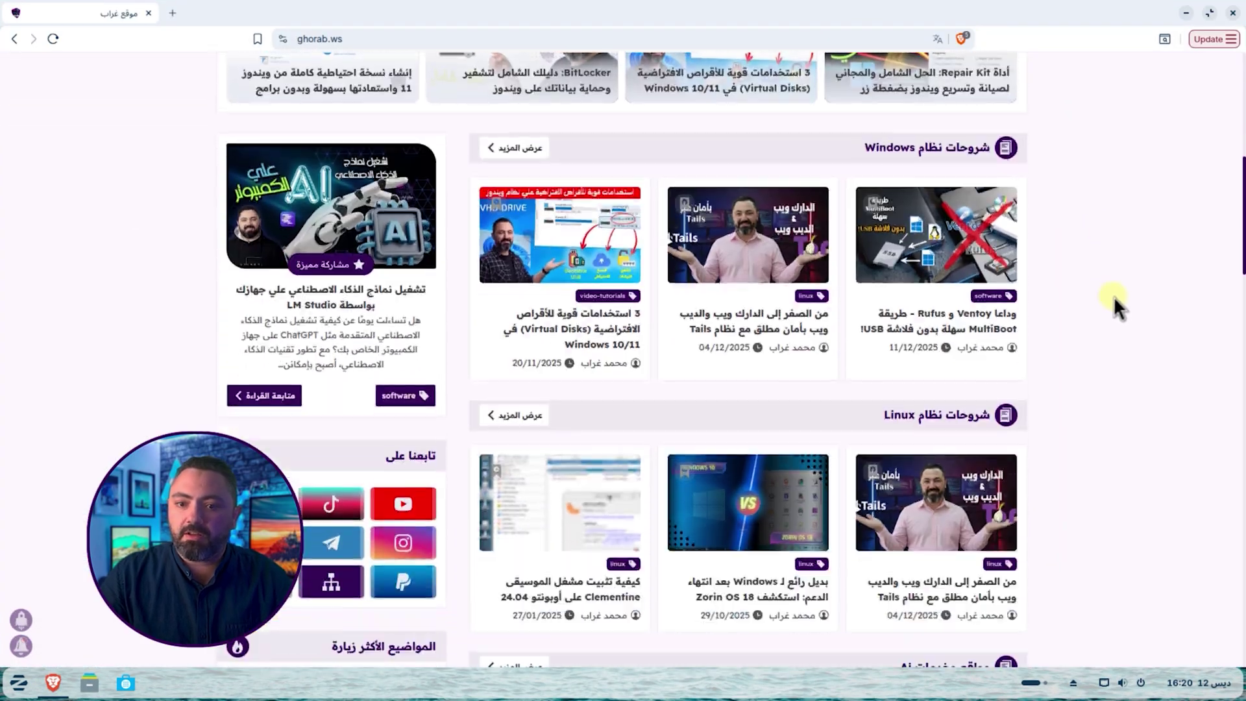
scroll(1113, 297, "down", 10)
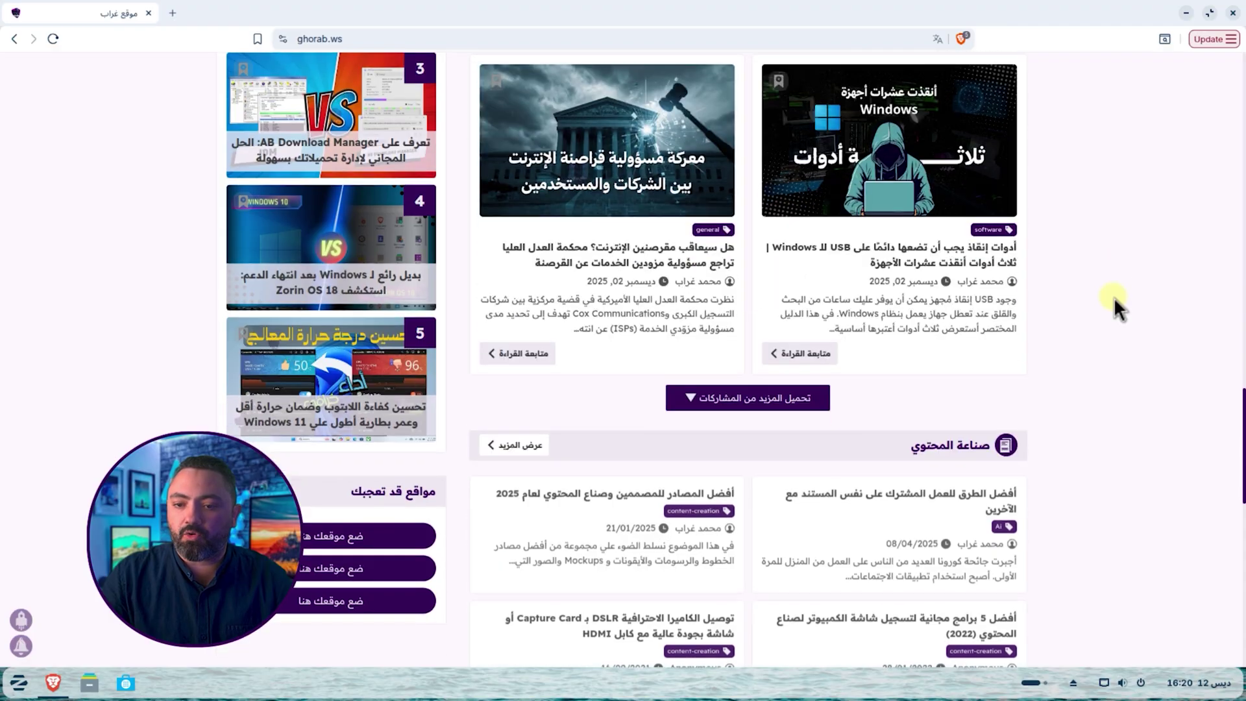
scroll(1113, 297, "up", 20)
left_click(1186, 13)
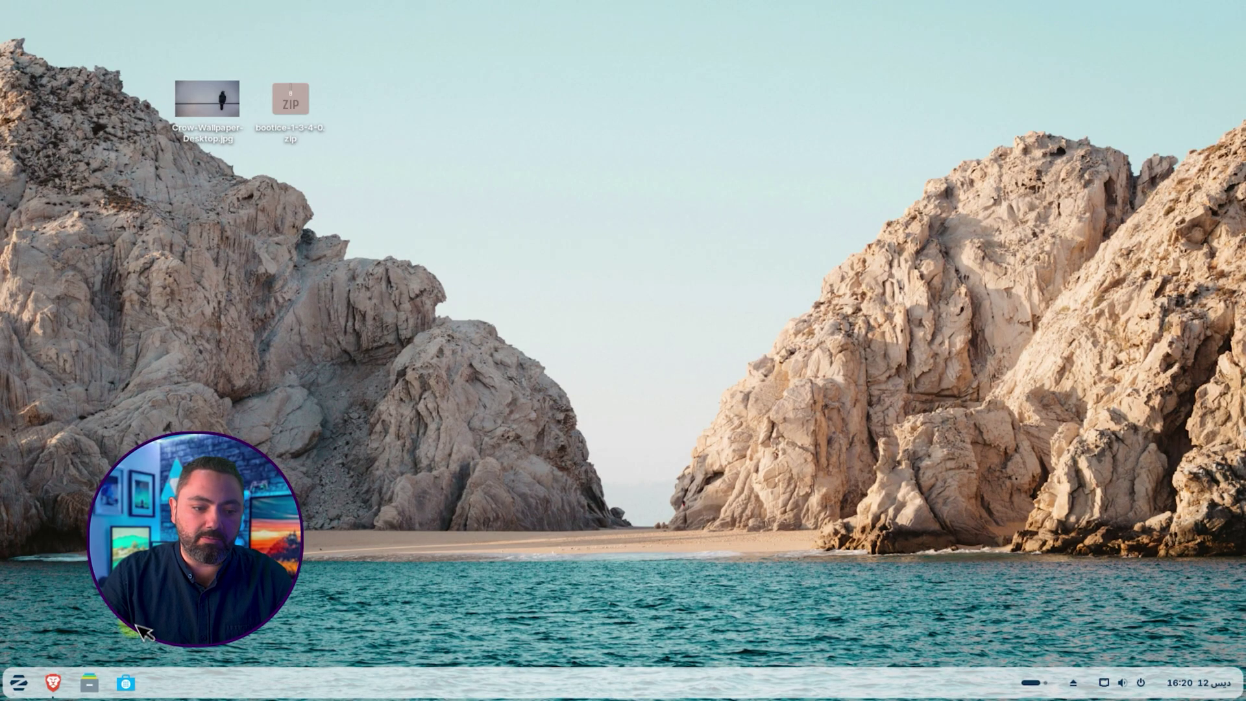
left_click(53, 682)
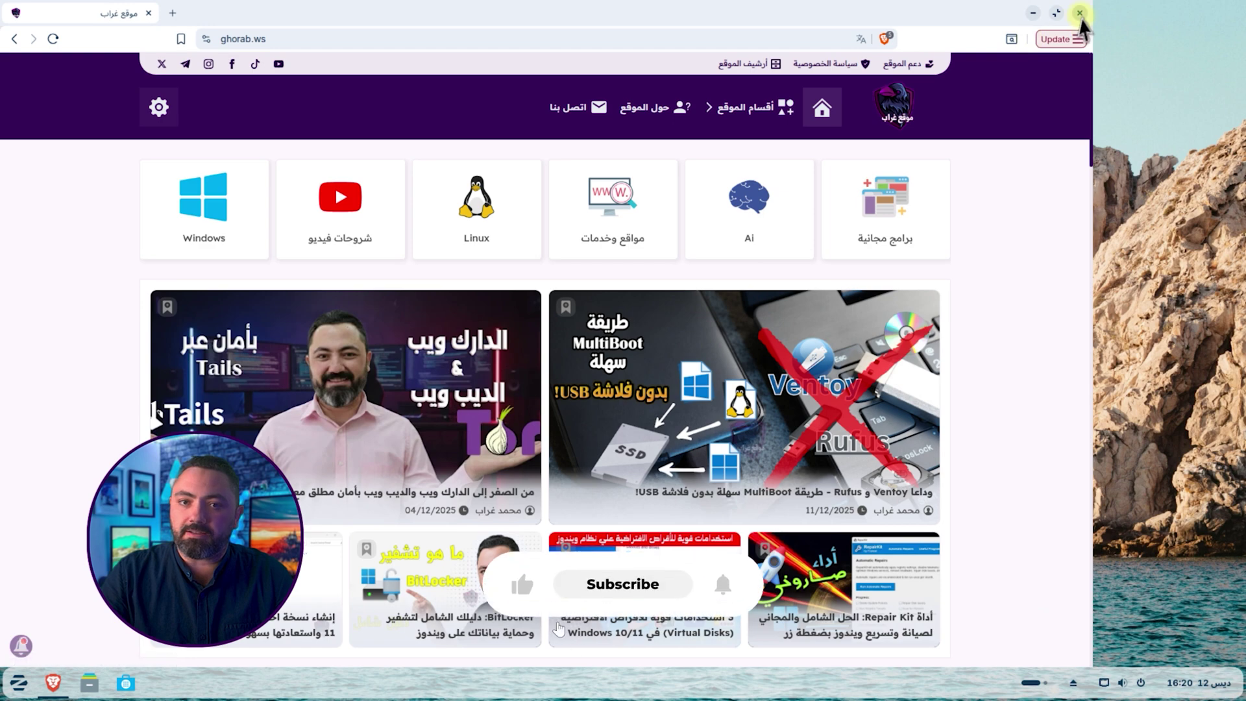
left_click(1074, 16)
Step: Restart Zorin OS and choose Windows Boot Manager in the boot menu
left_click(1141, 682)
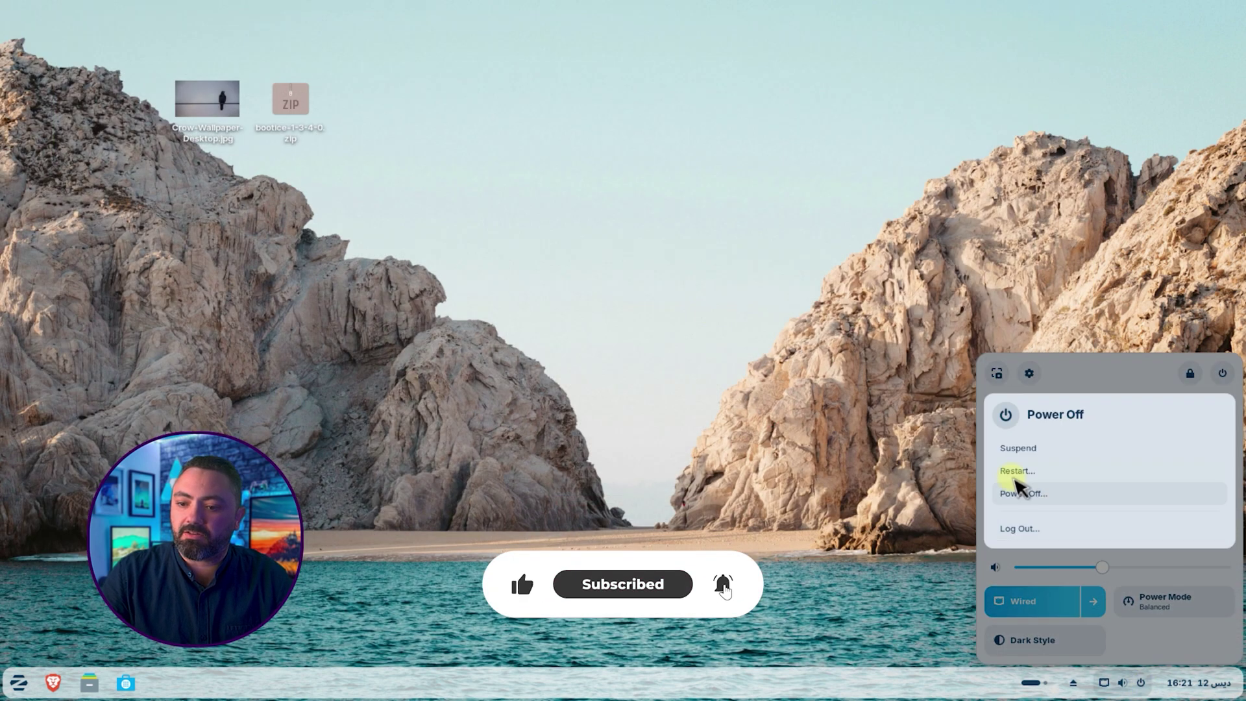
left_click(1028, 474)
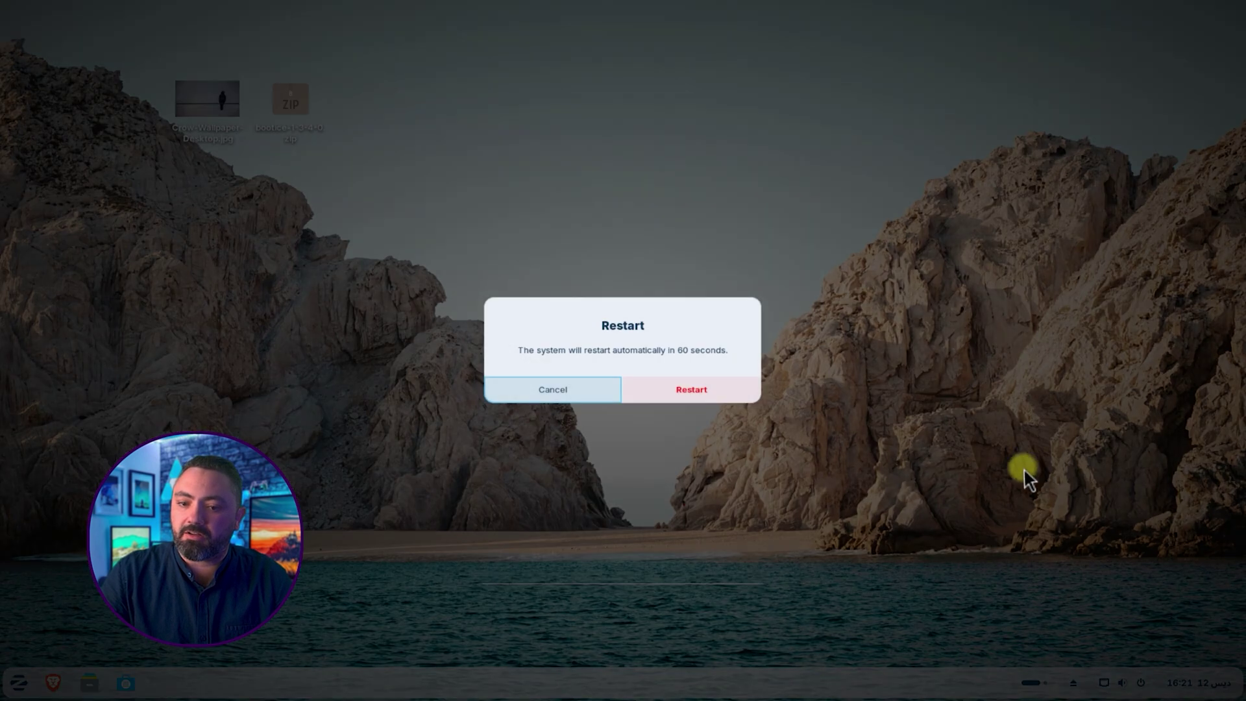
left_click(703, 390)
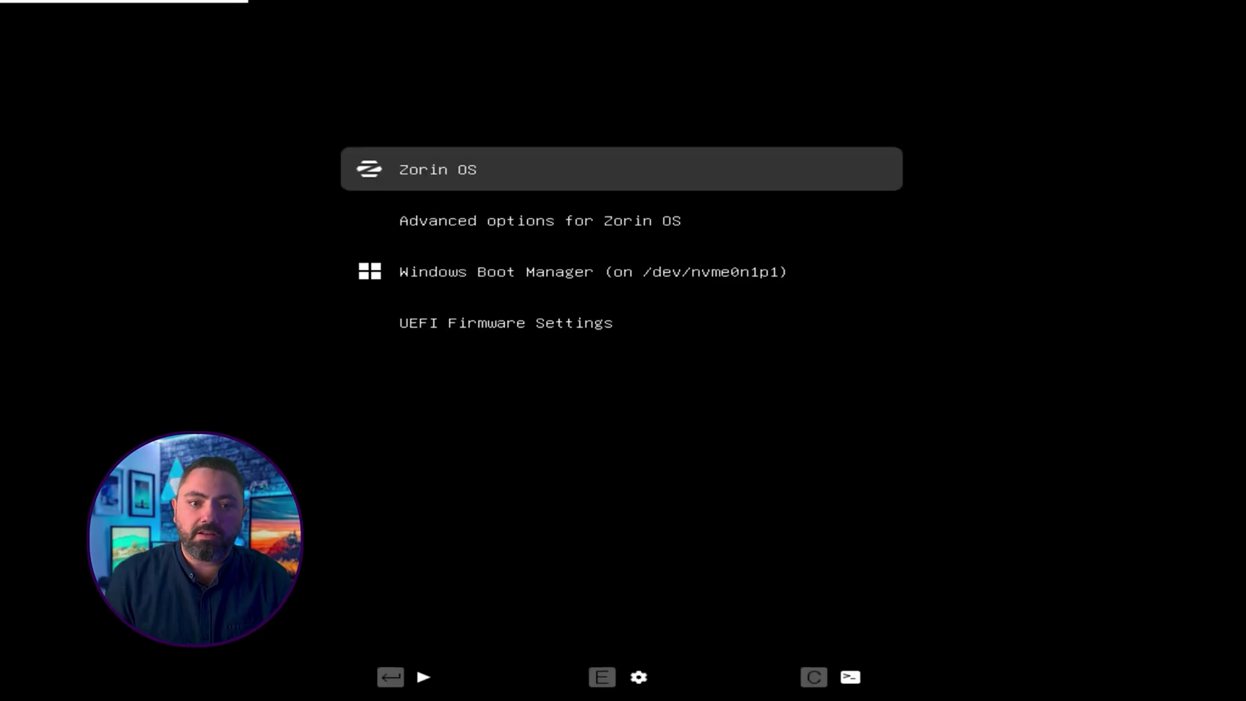
key("Down")
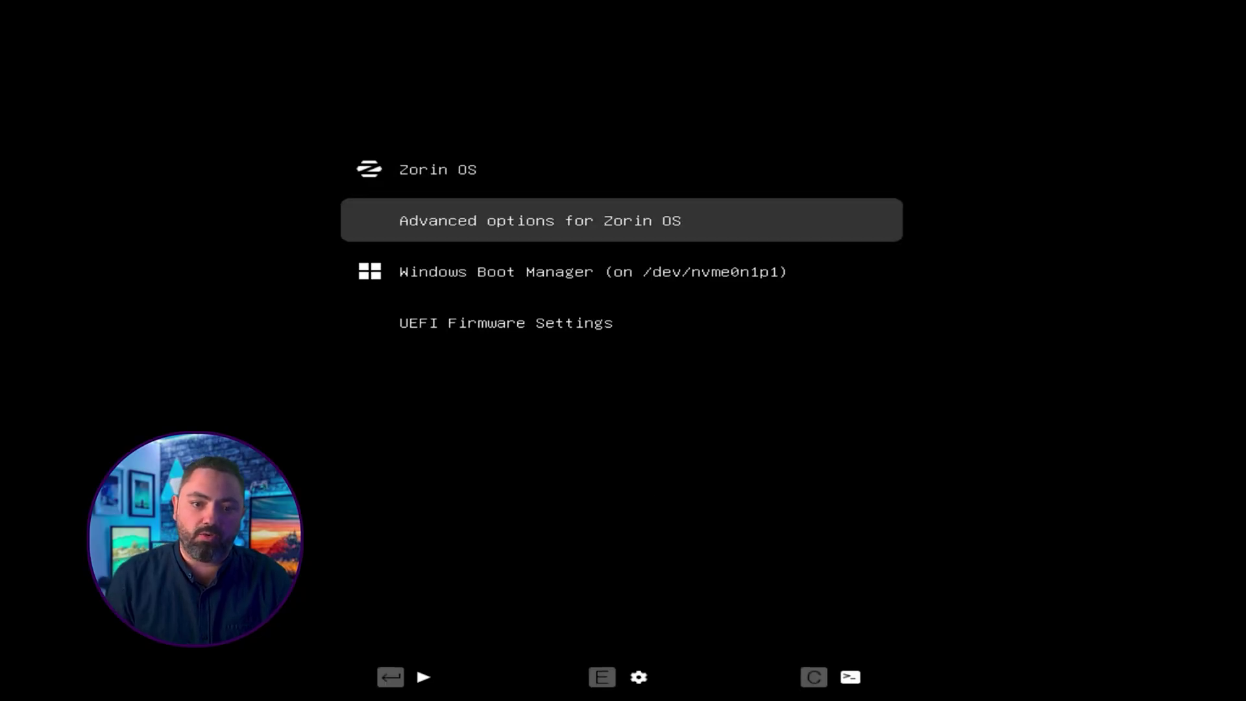
key("Down")
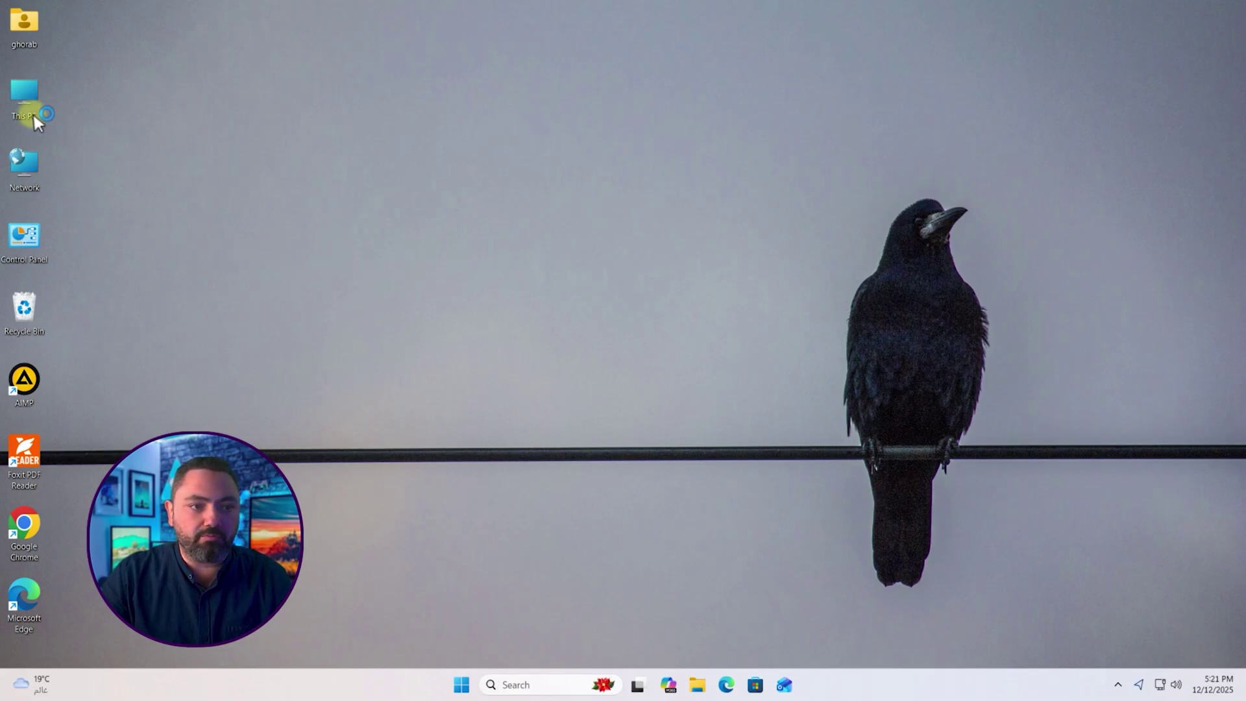
double_click(24, 94)
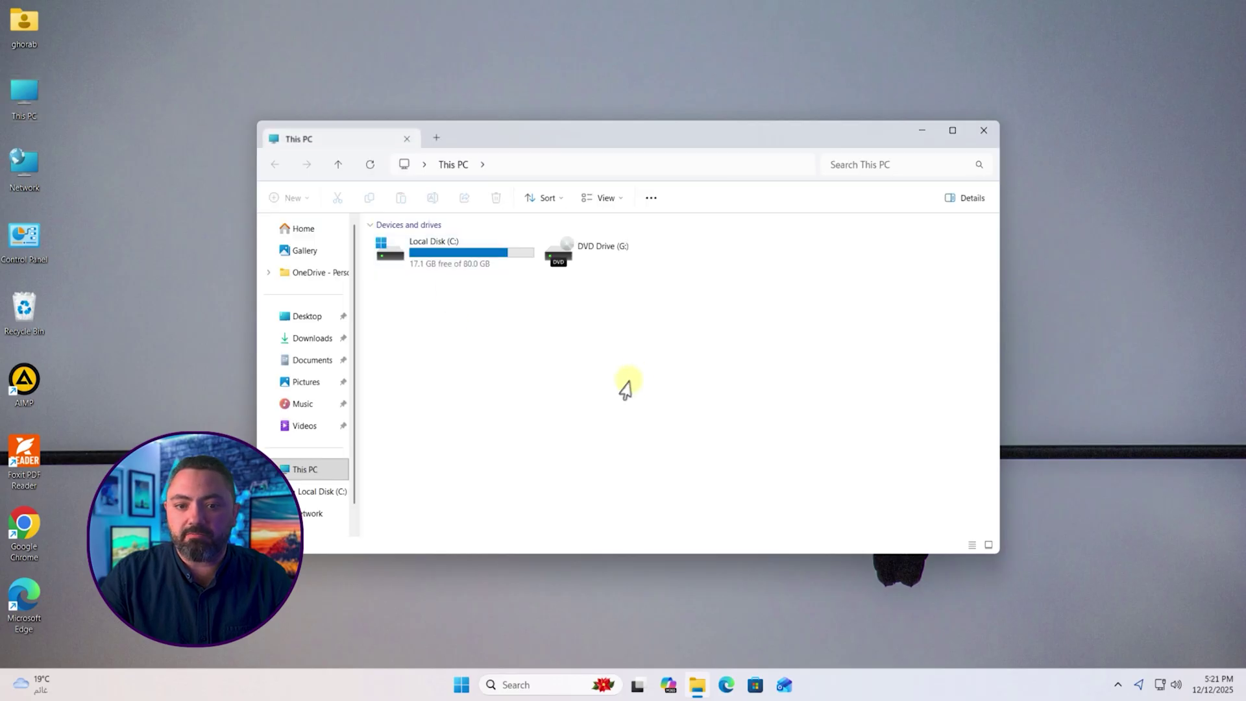
left_click(922, 133)
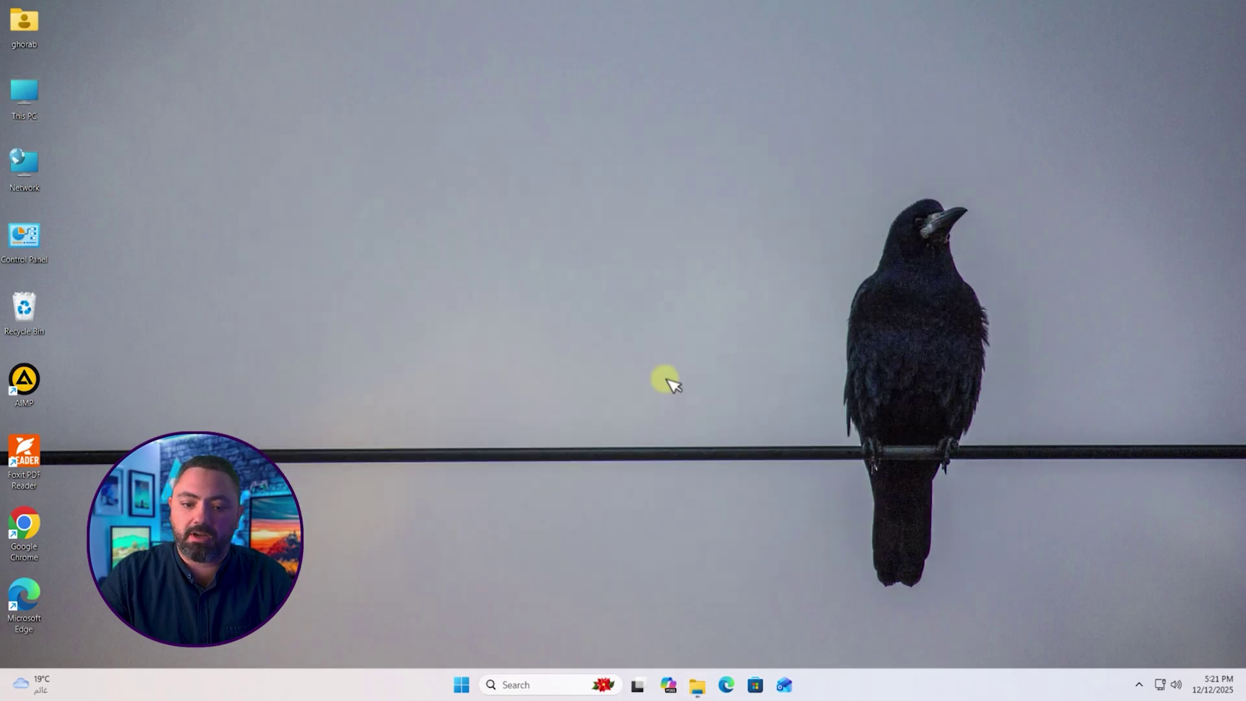
right_click(463, 683)
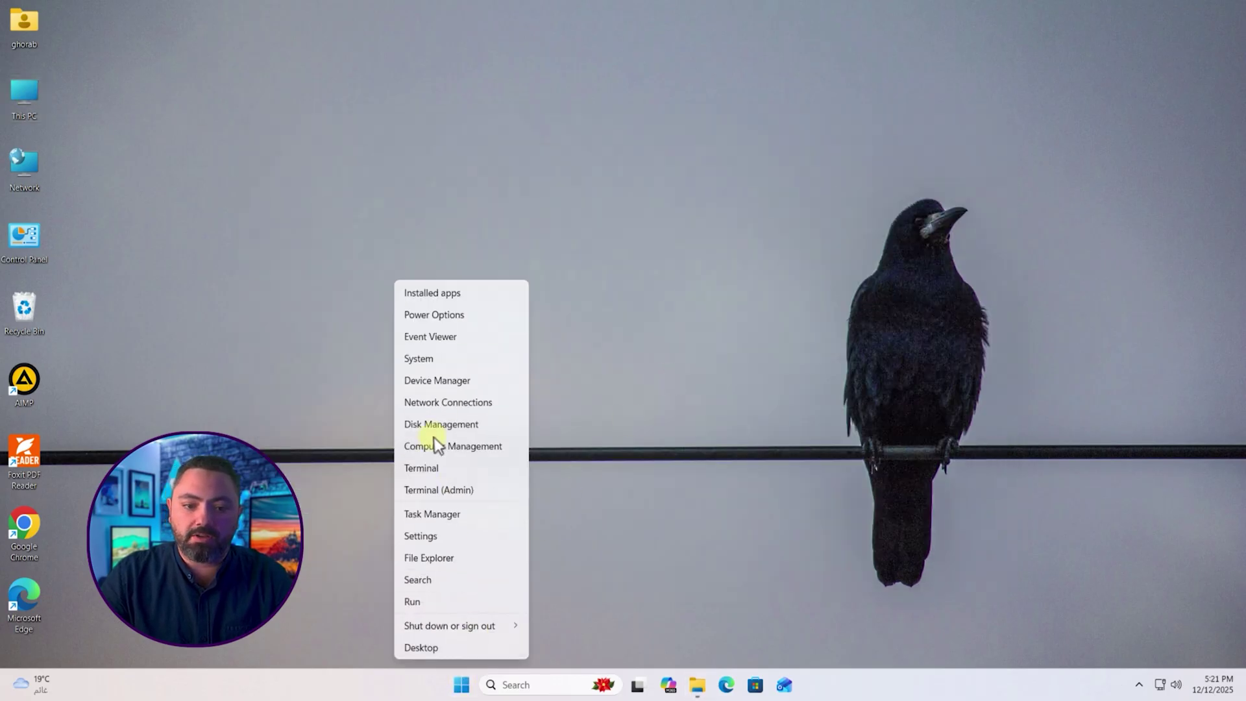
left_click(425, 422)
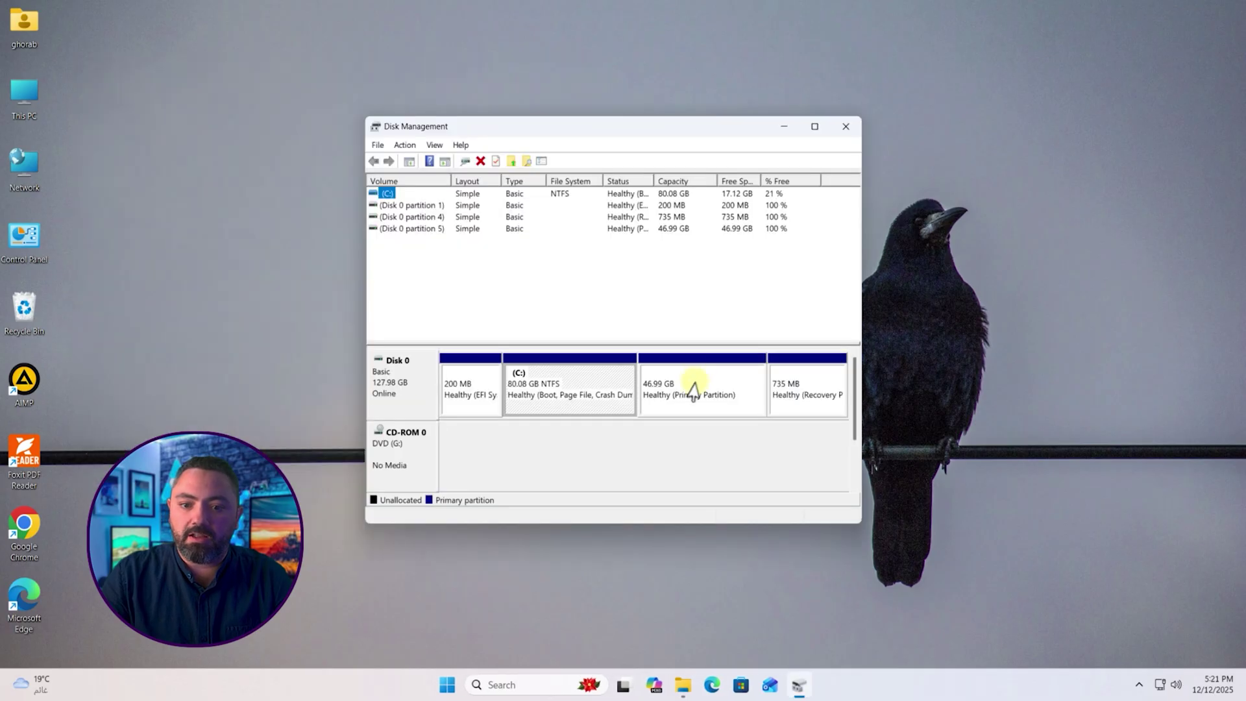
left_click(693, 384)
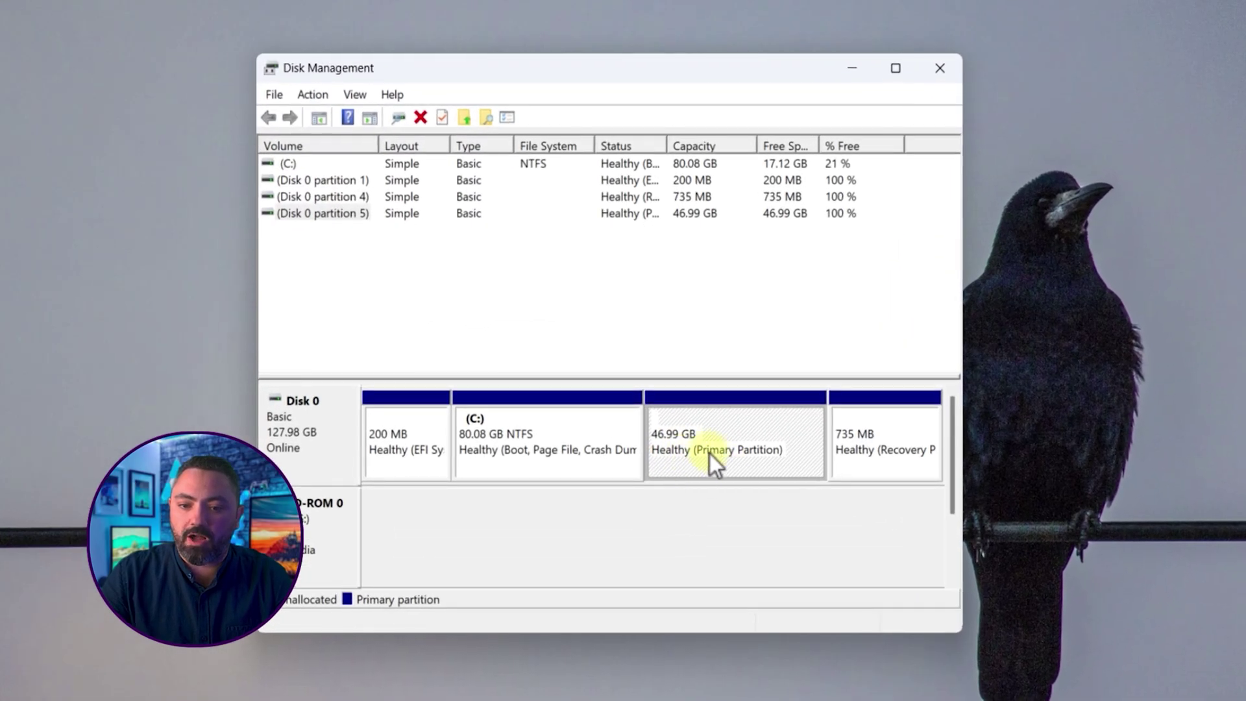
right_click(726, 437)
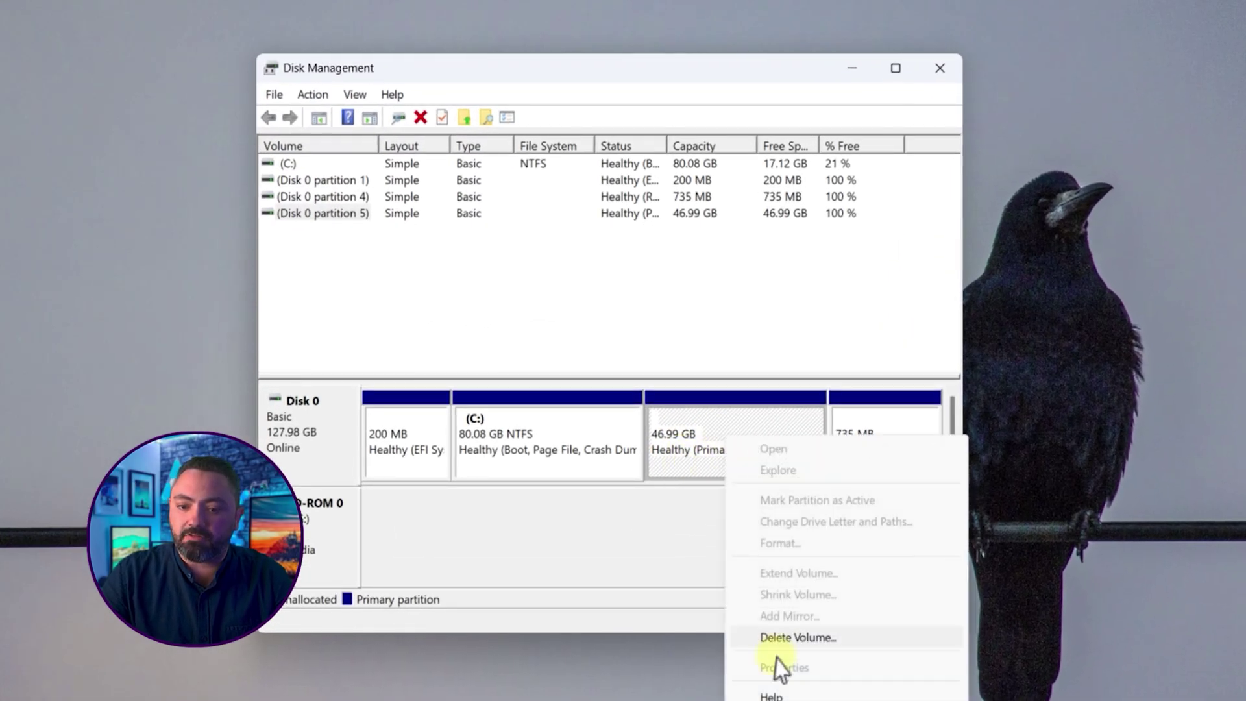
left_click(703, 417)
left_click(939, 68)
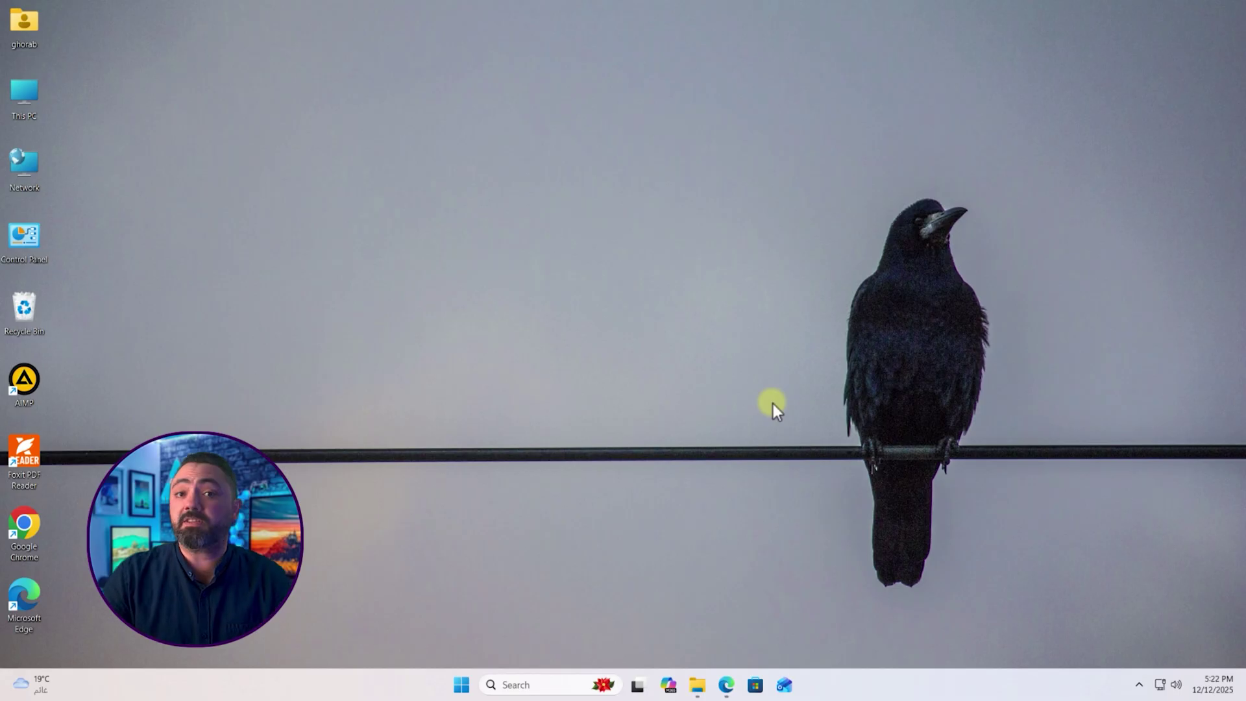
Step: Download the free DiskInternals Linux Reader installer to the Downloads folder in Edge
left_click(726, 684)
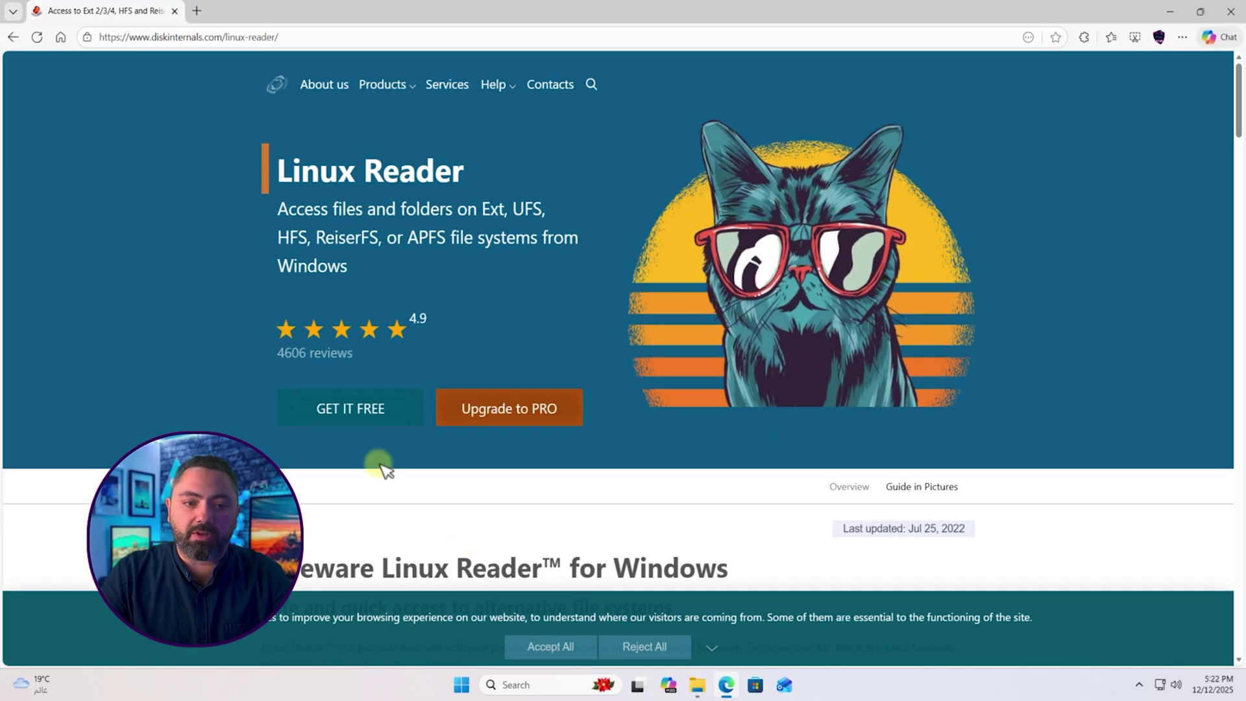
left_click(349, 417)
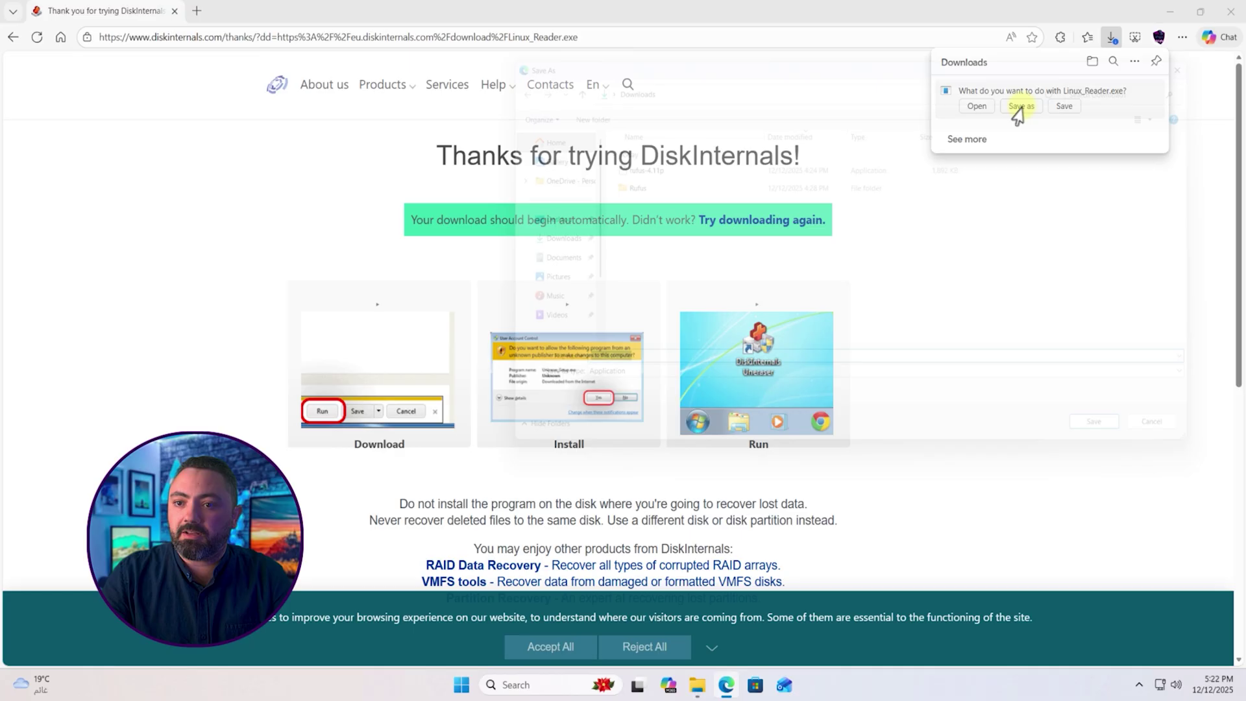
left_click(1014, 111)
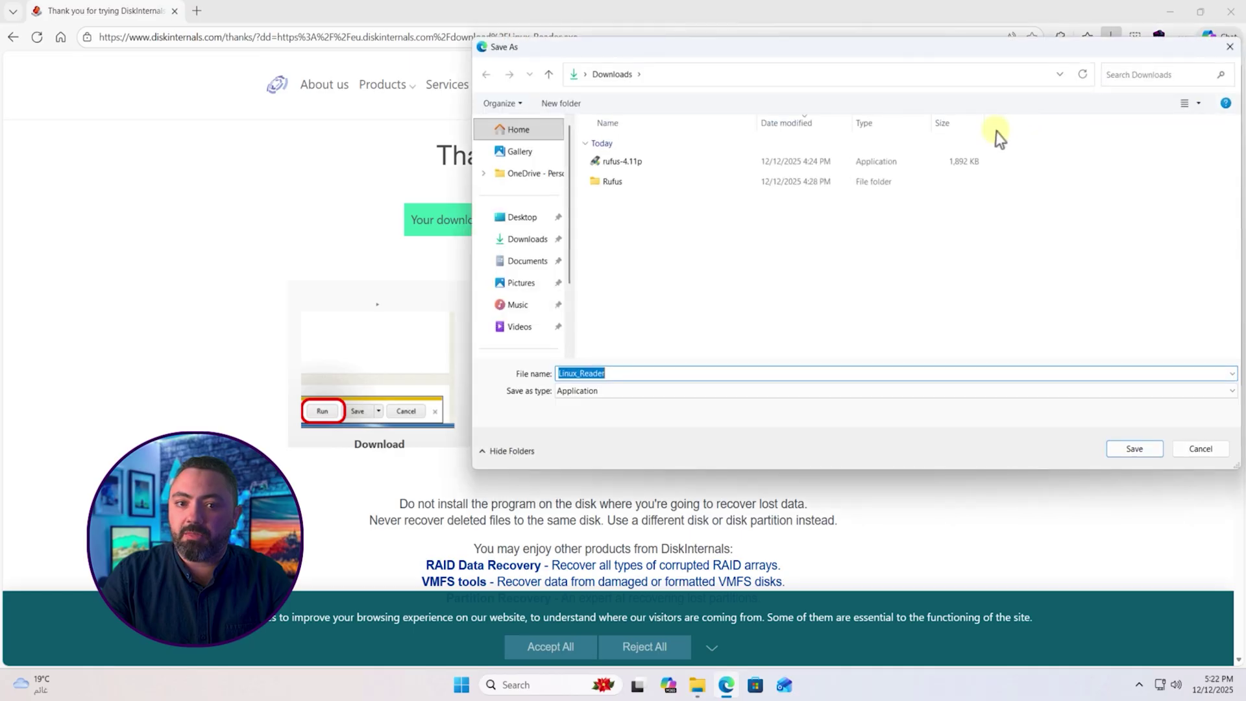
key("Return")
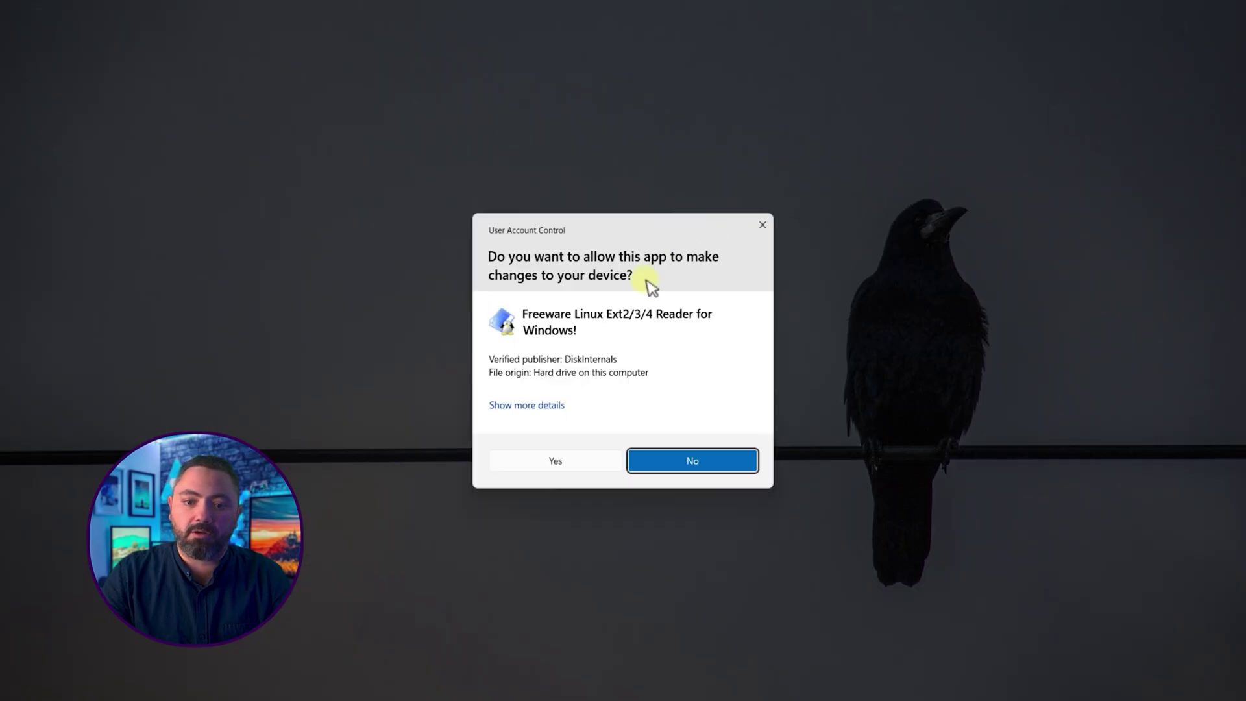
Step: Install Linux Reader with default settings, accepting UAC and the licence, and launch it
left_click(556, 462)
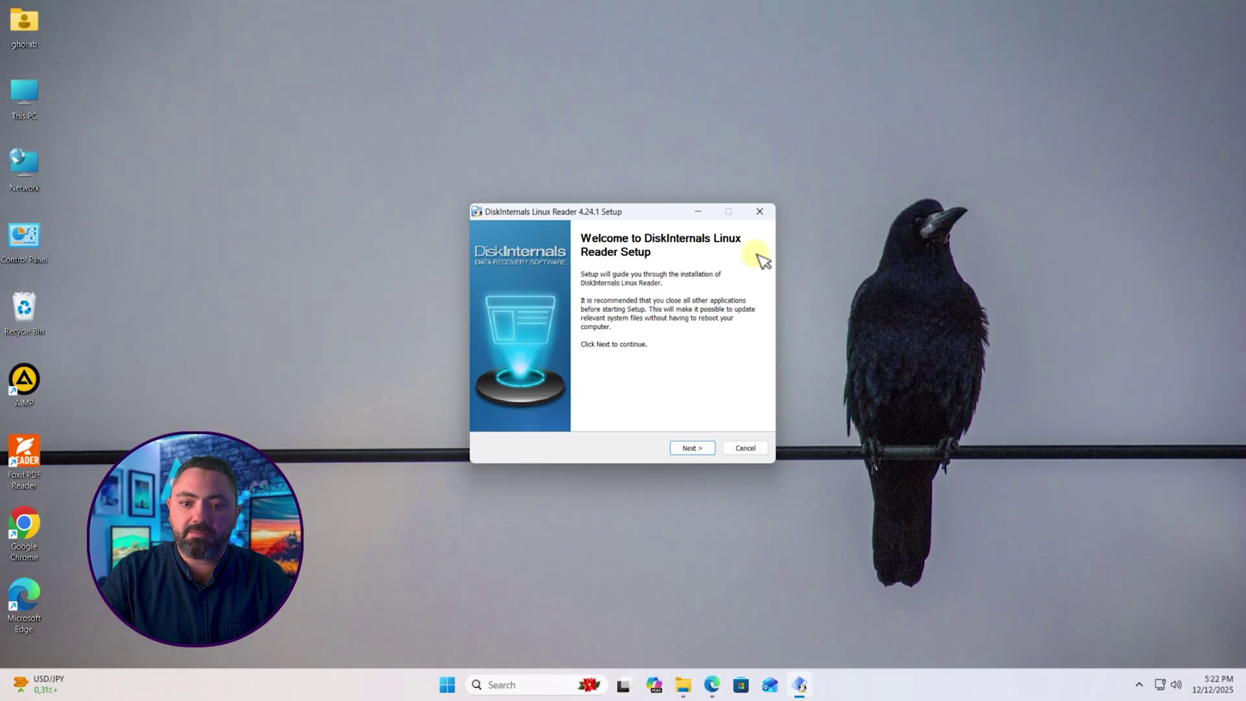
left_click(702, 448)
left_click(702, 448)
left_click(700, 450)
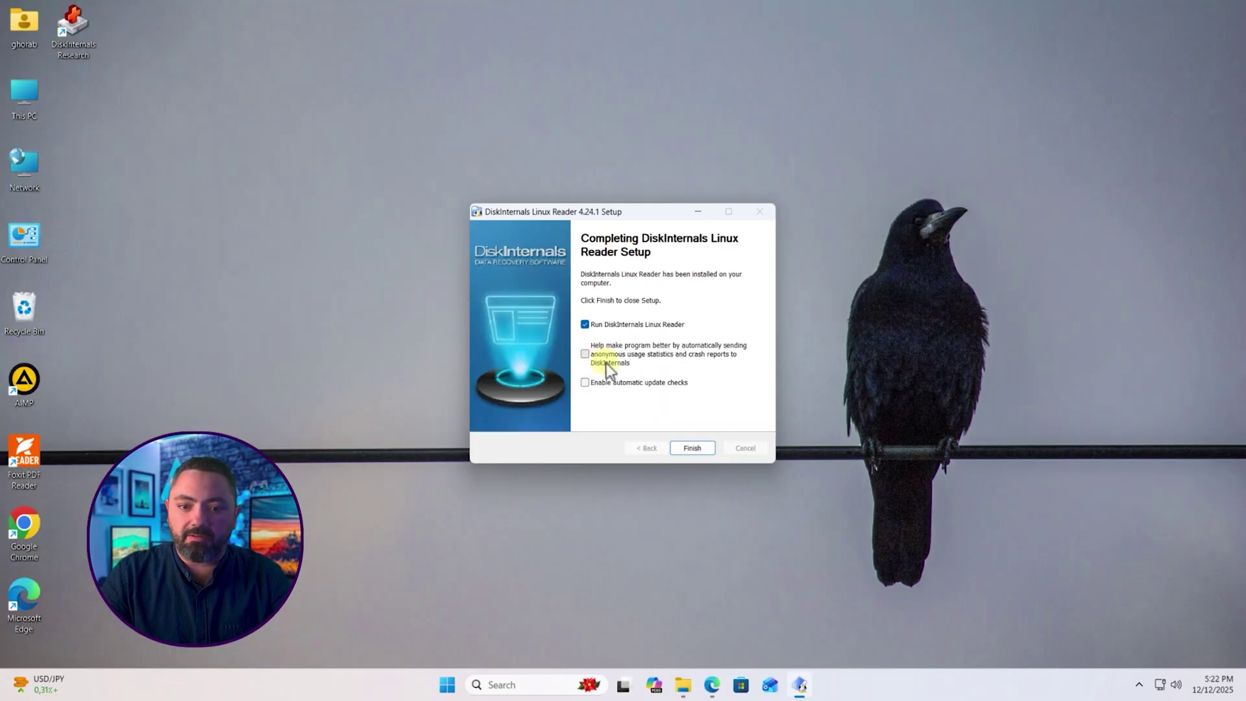
left_click(703, 453)
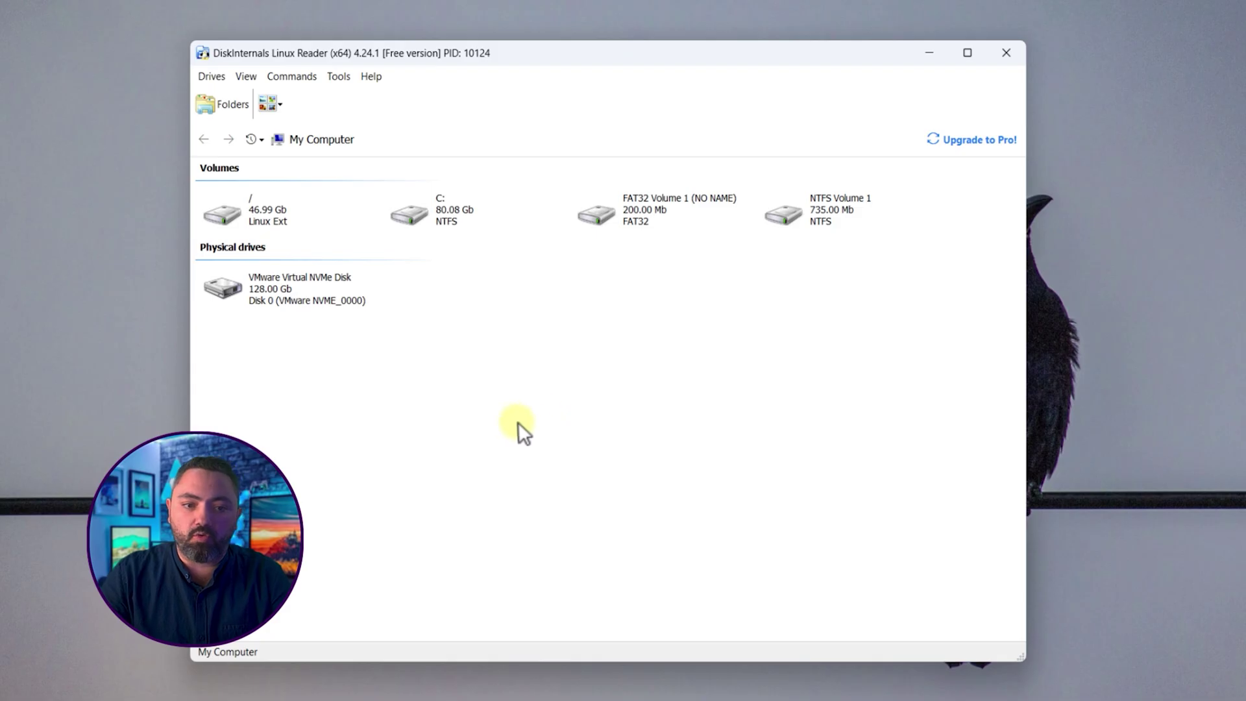
Step: Open the 46.99 GB Linux volume and browse to home > user > Desktop
double_click(282, 215)
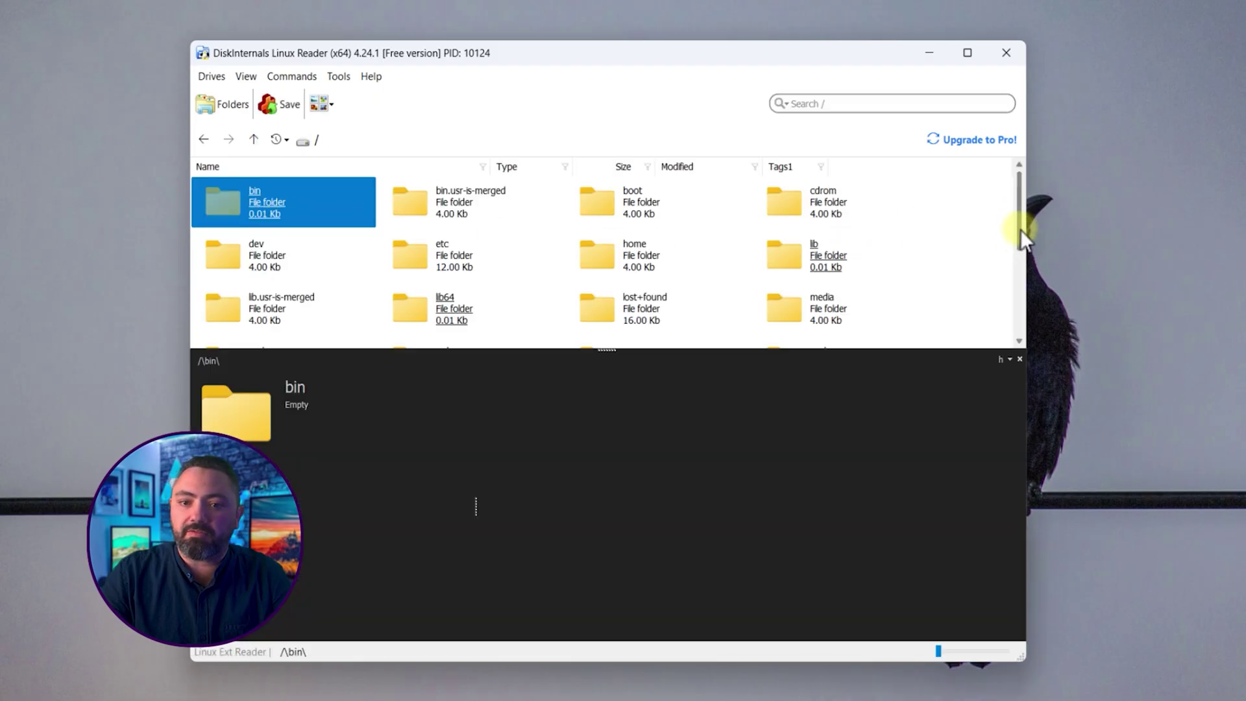
mouse_move(1020, 228)
left_mouse_down()
mouse_move(1026, 293)
mouse_move(1010, 267)
mouse_move(1010, 214)
left_mouse_up()
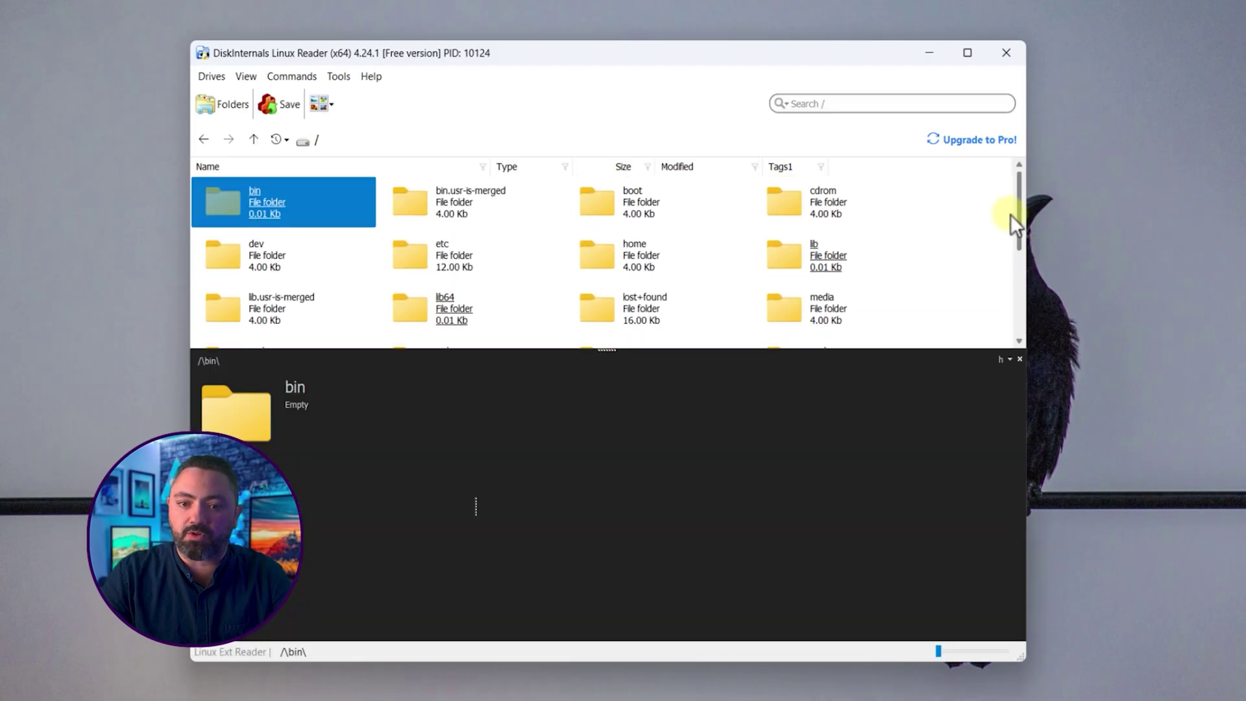
double_click(614, 247)
left_click(274, 200)
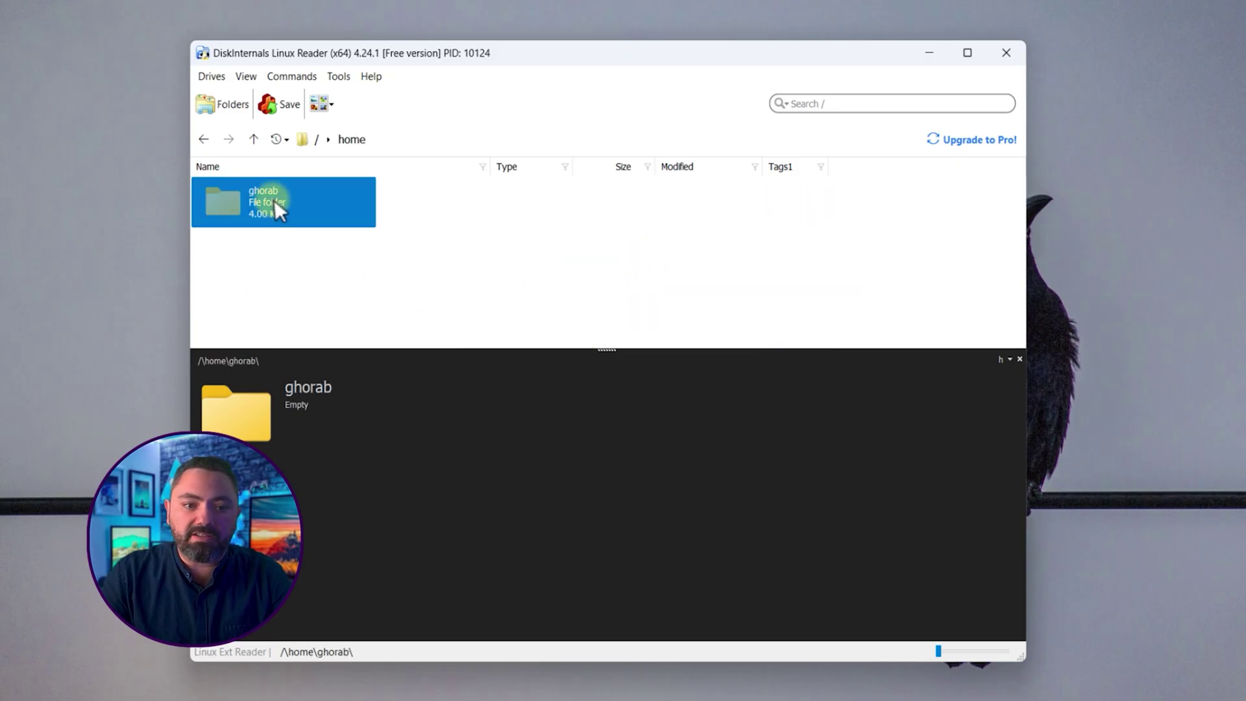
double_click(259, 197)
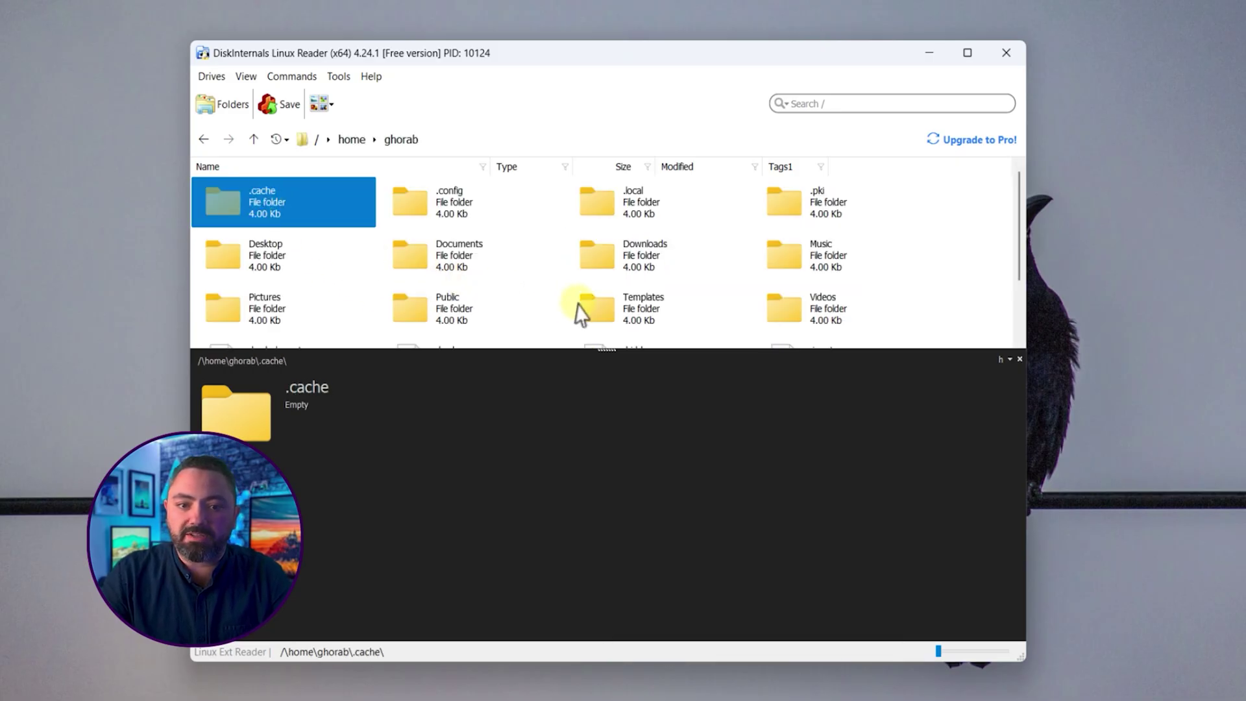
left_click(250, 256)
double_click(251, 256)
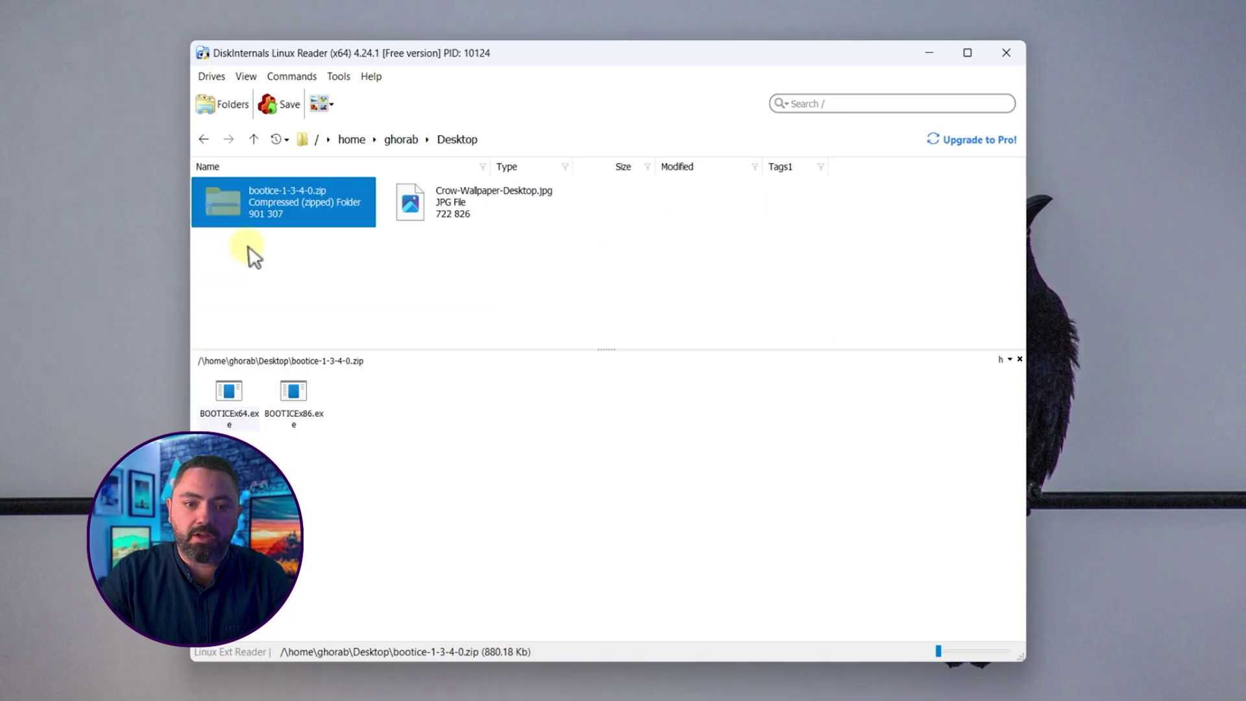
Step: Preview Crow-Wallpaper-Desktop.jpg and the BOOTICE zip's x86/x64 executables, then close Linux Reader
left_click(444, 220)
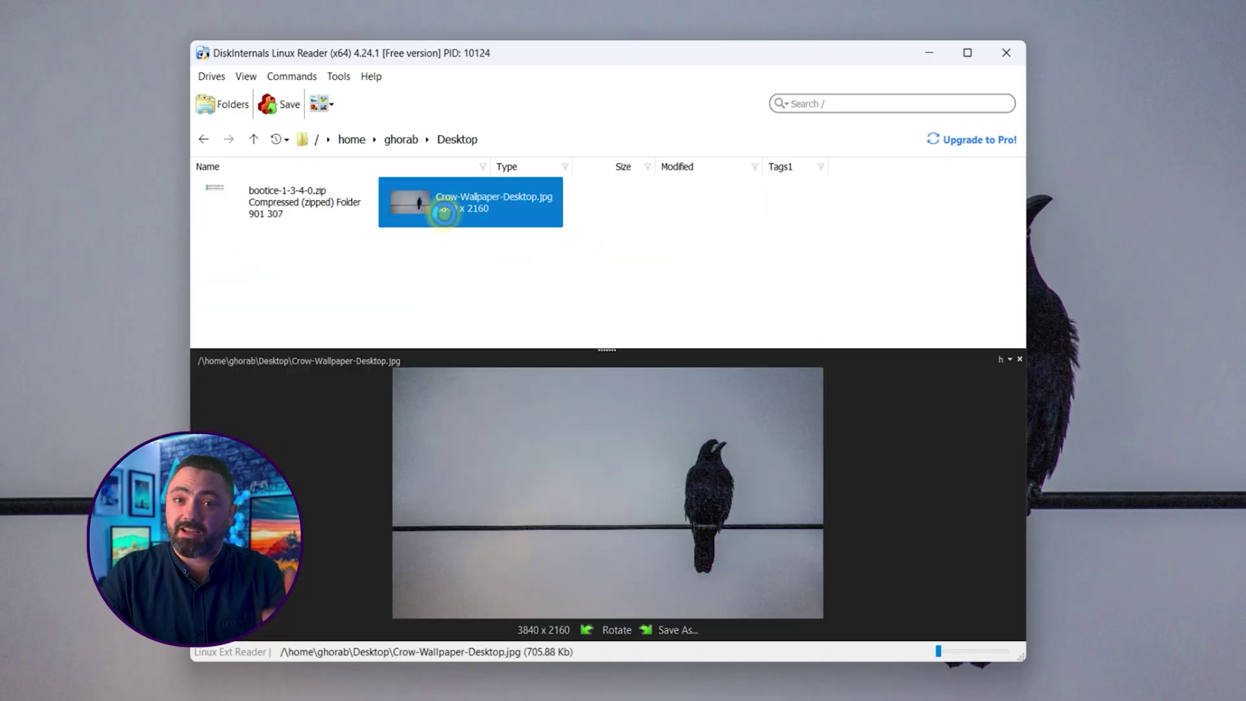
left_click(473, 257)
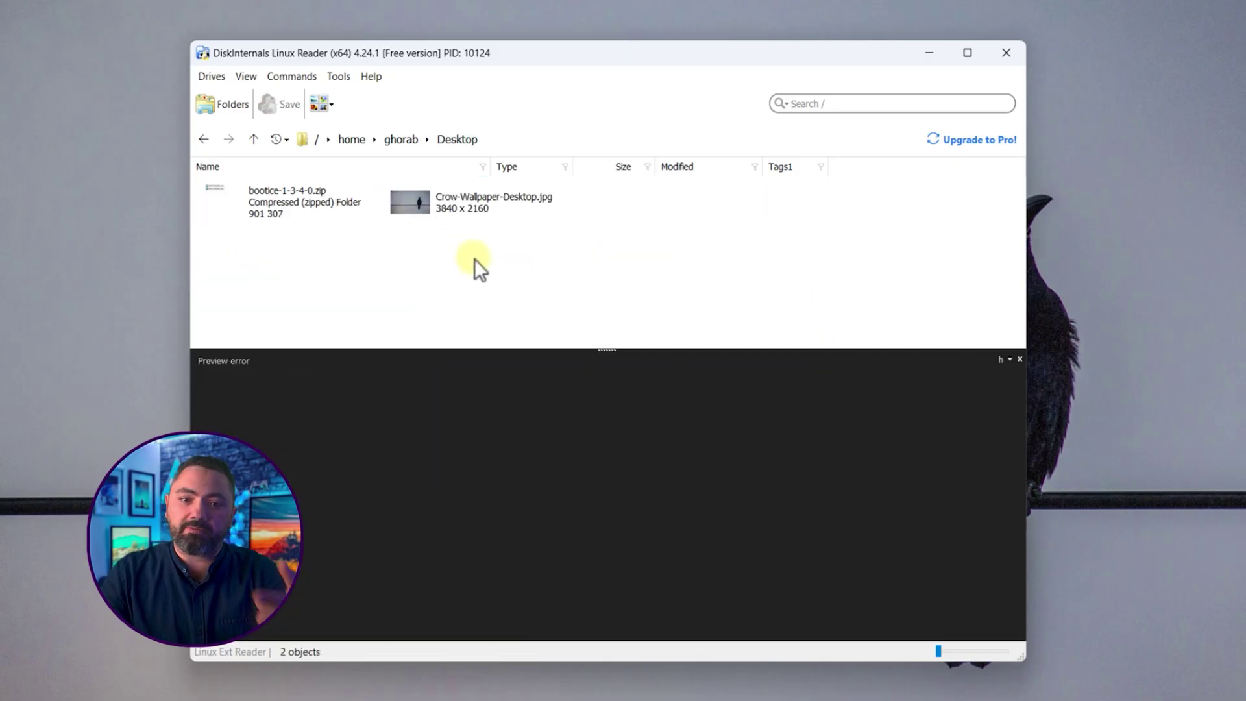
left_click(461, 202)
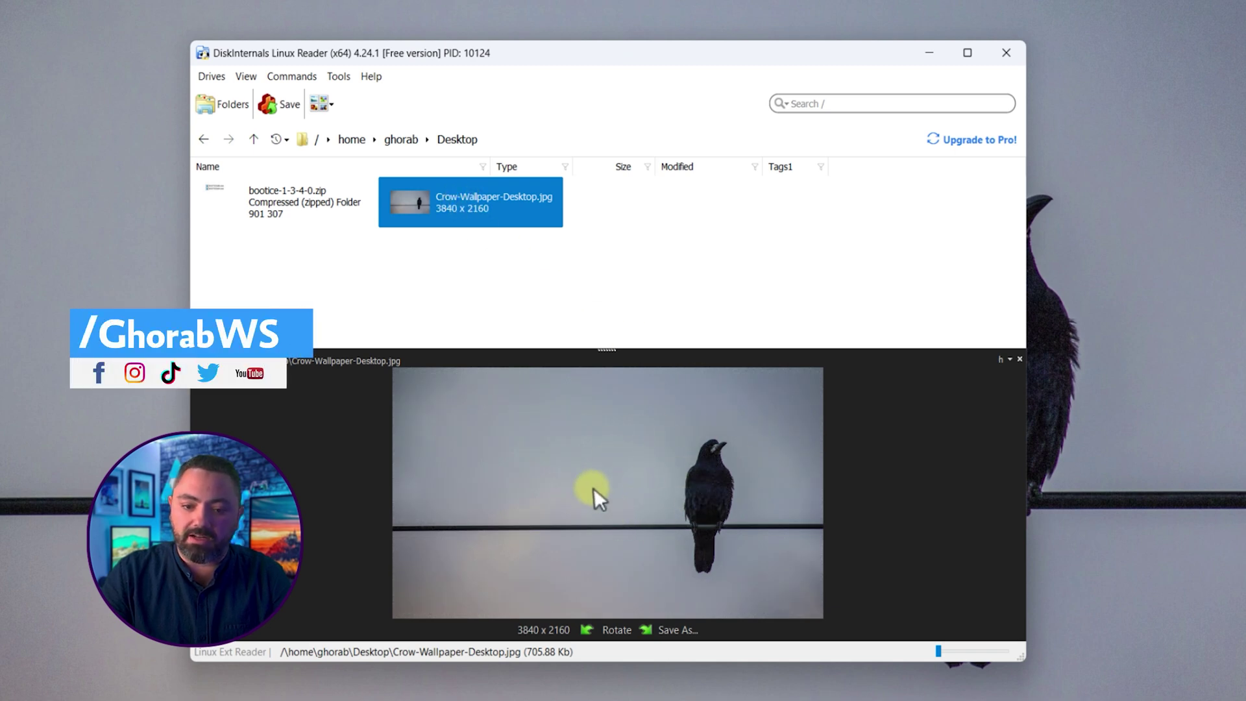
left_click(304, 205)
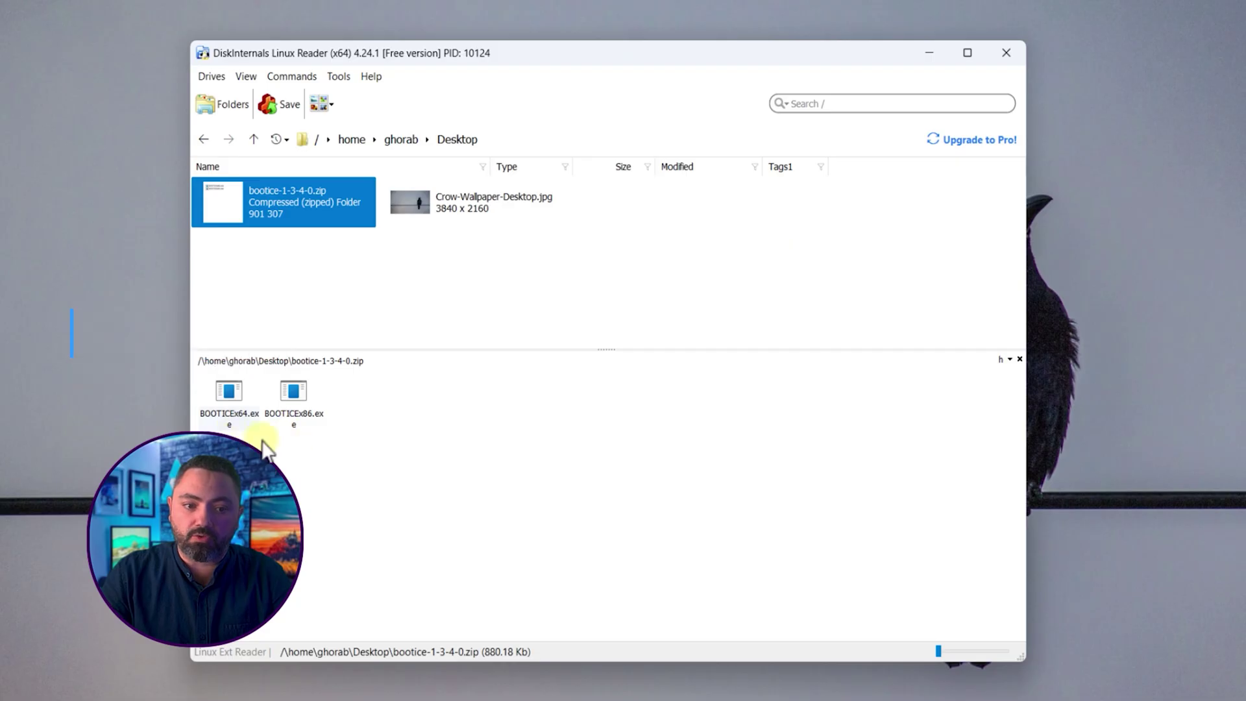
left_click(284, 394)
left_click(224, 396)
left_click(401, 273)
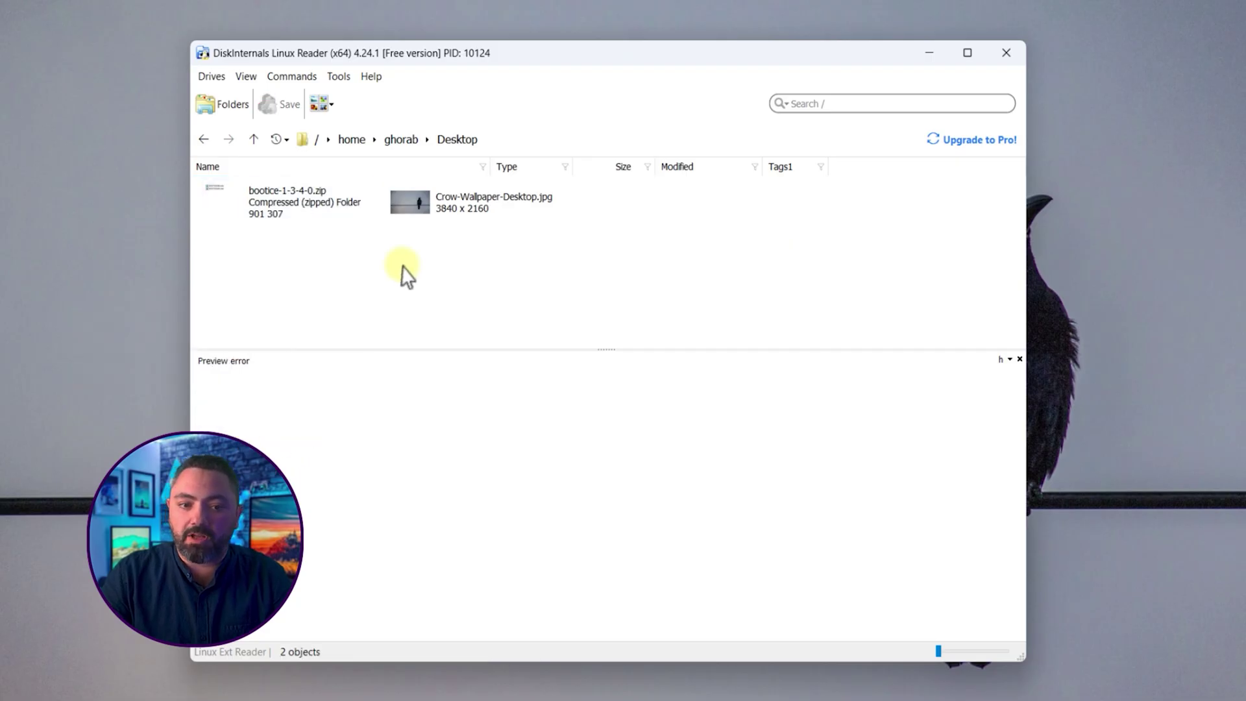
left_click(1007, 54)
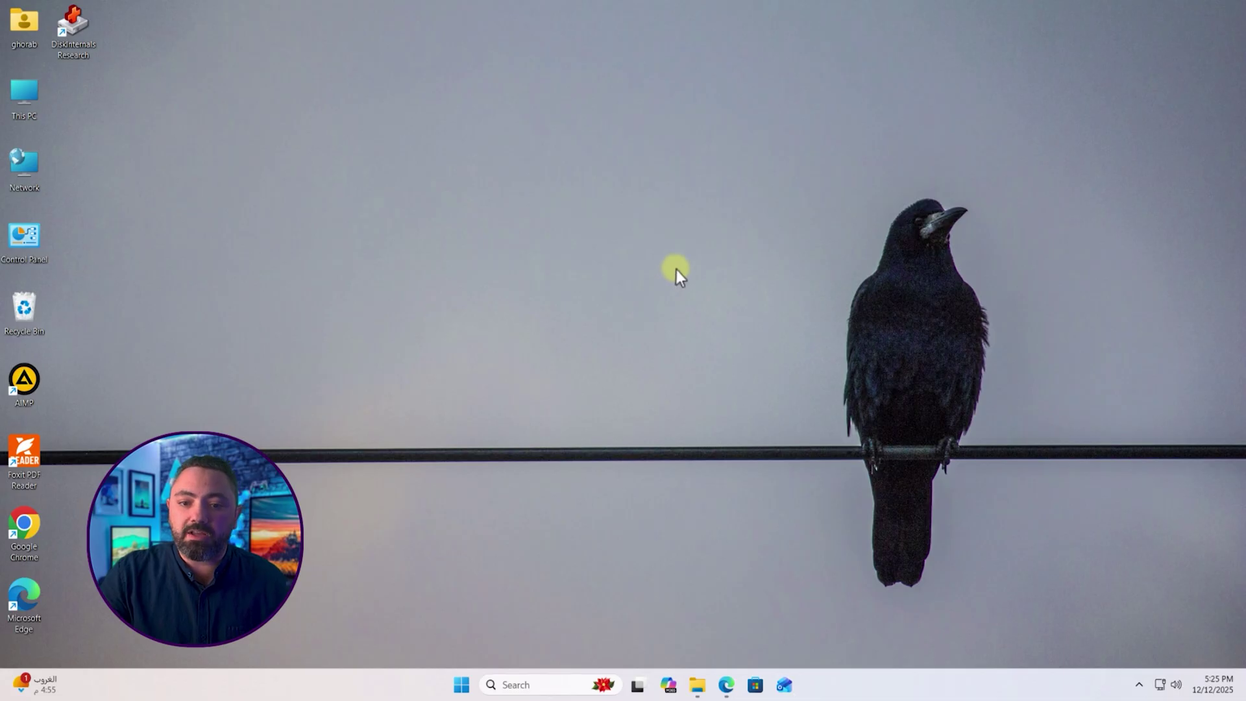
Step: Use Advanced startup in Settings > System > Recovery to restart into recovery mode
key("super+i")
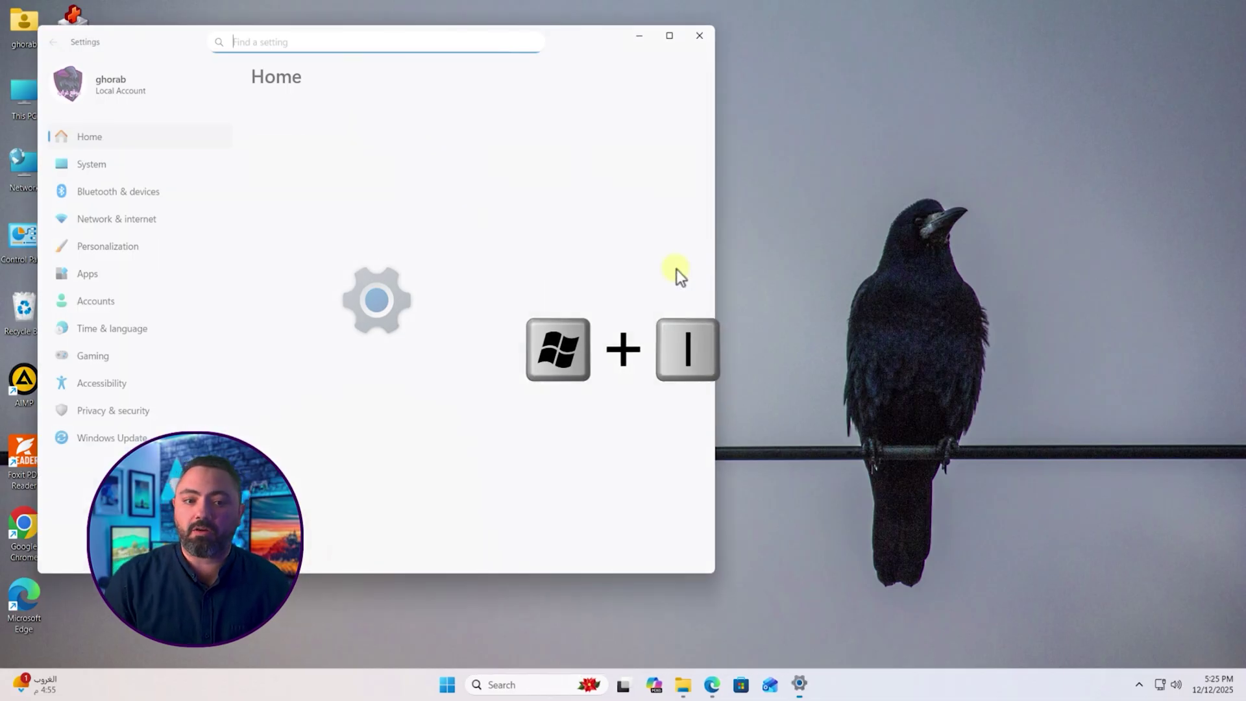
left_click_drag(581, 50, 843, 77)
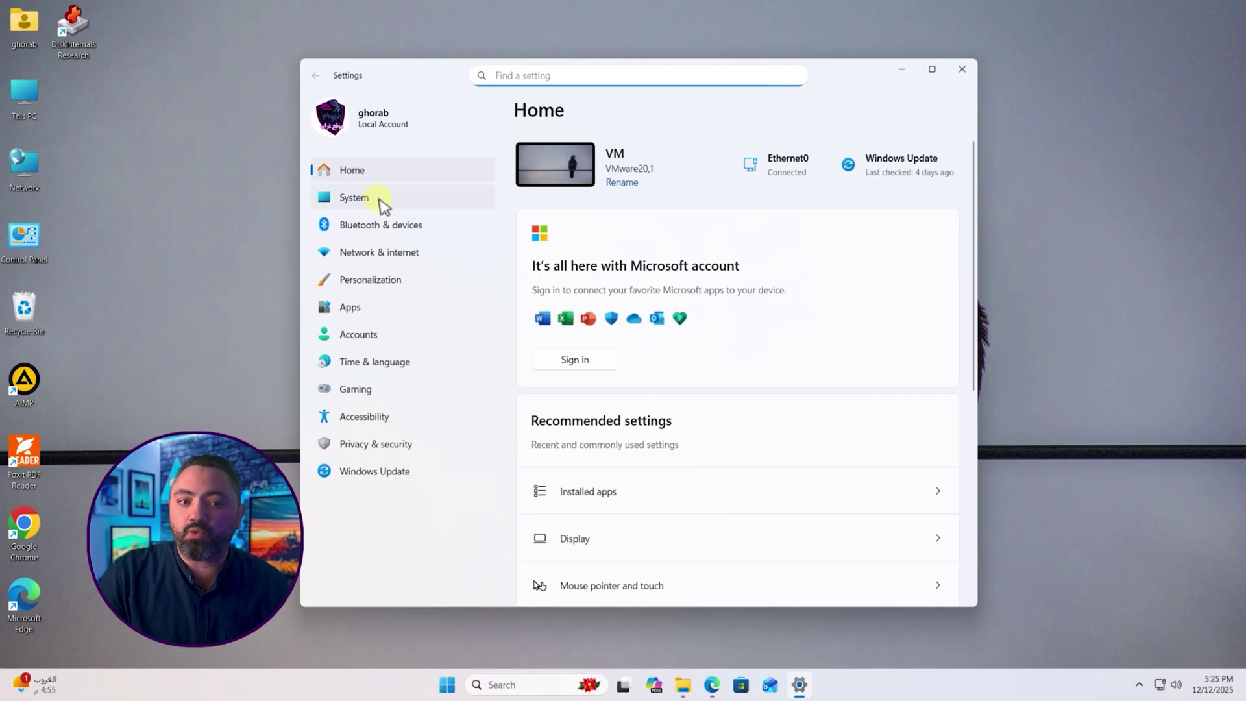
left_click(367, 196)
scroll(743, 309, "down", 6)
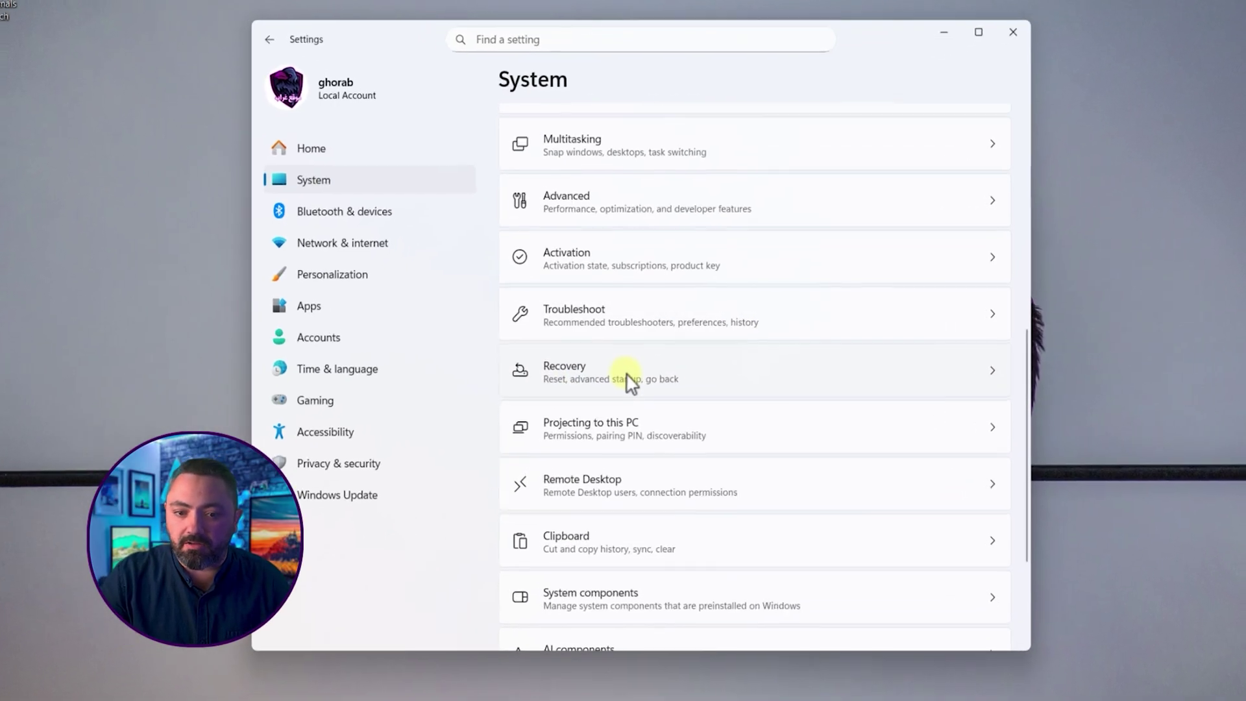
left_click(638, 375)
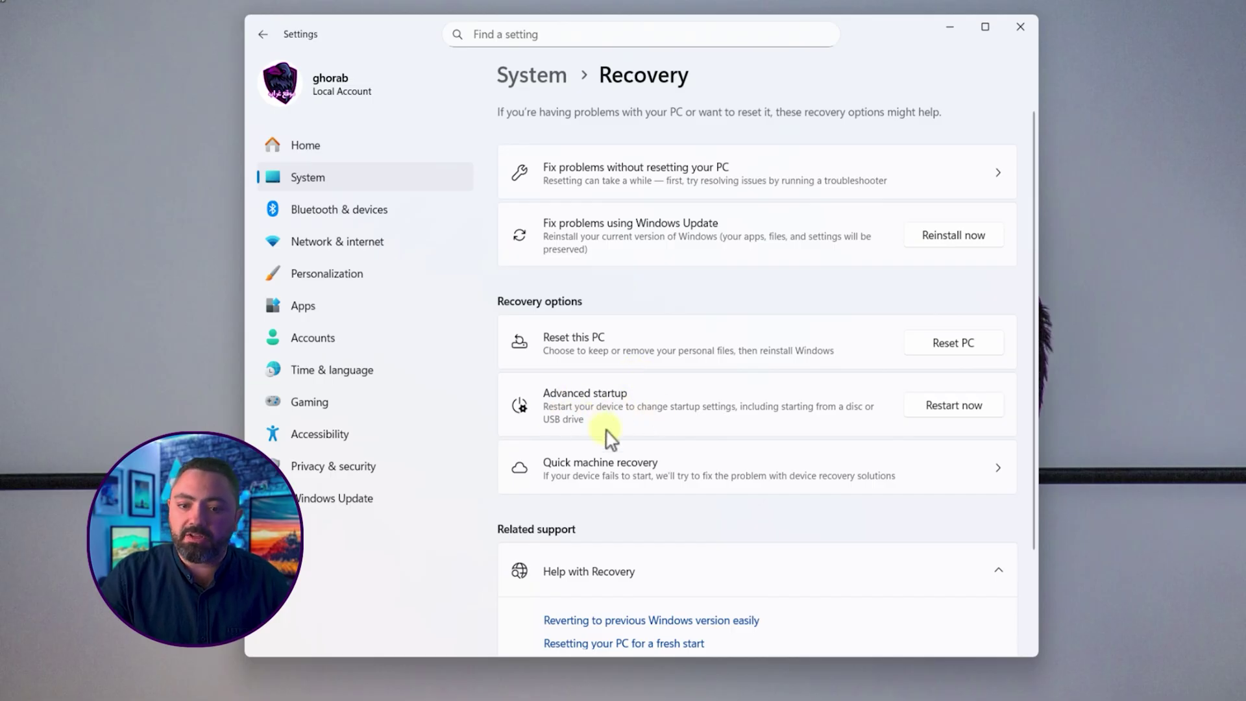
left_click(965, 408)
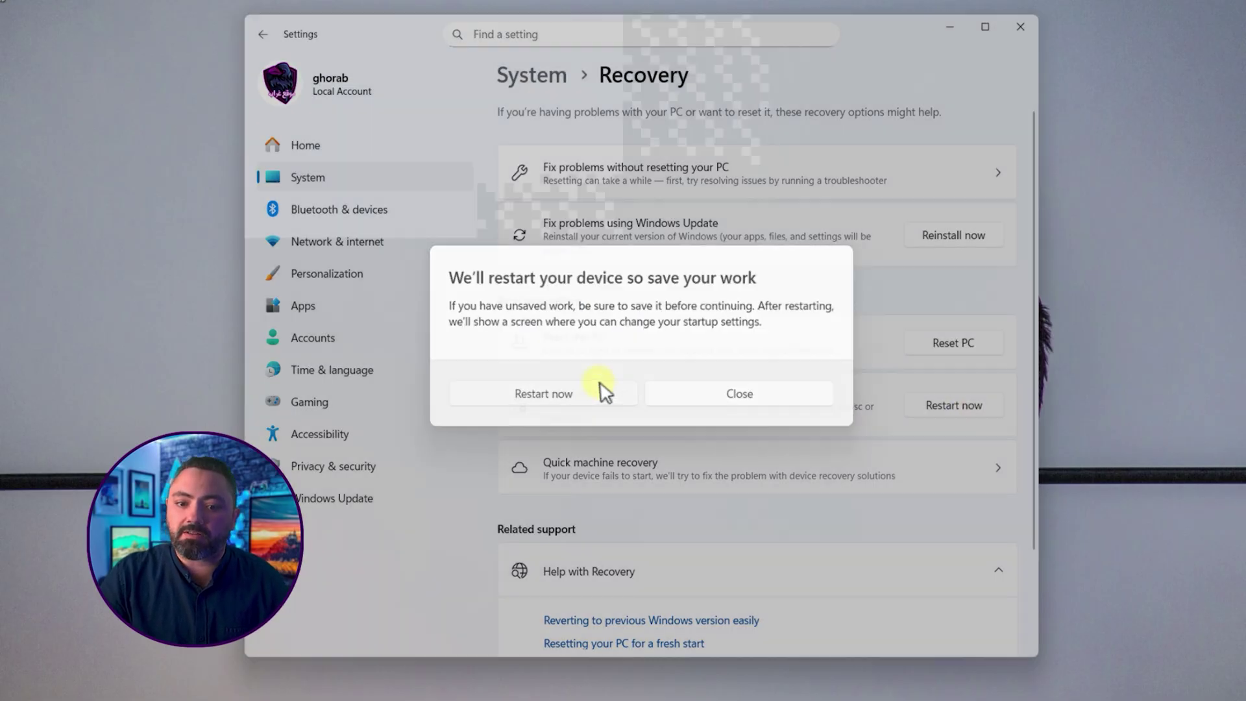
left_click(600, 384)
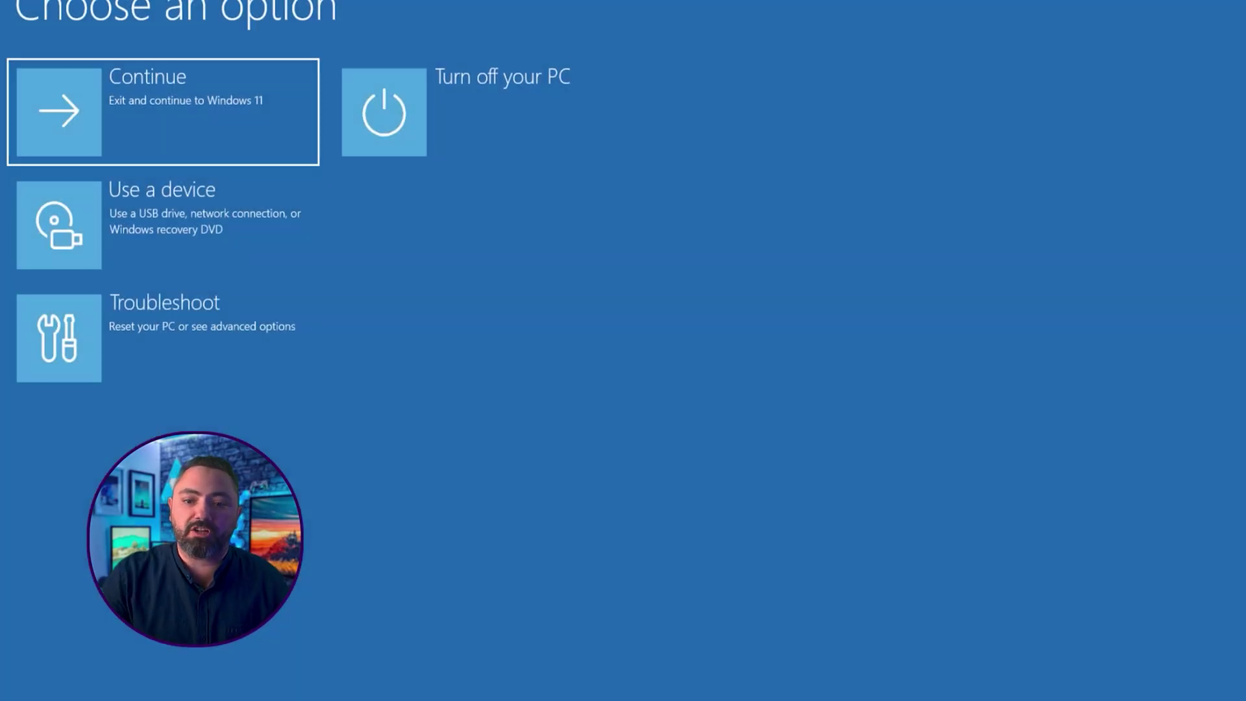
Step: From Troubleshoot > Advanced options Command Prompt, run bcdboot C:\Windows, then exit
left_click(196, 322)
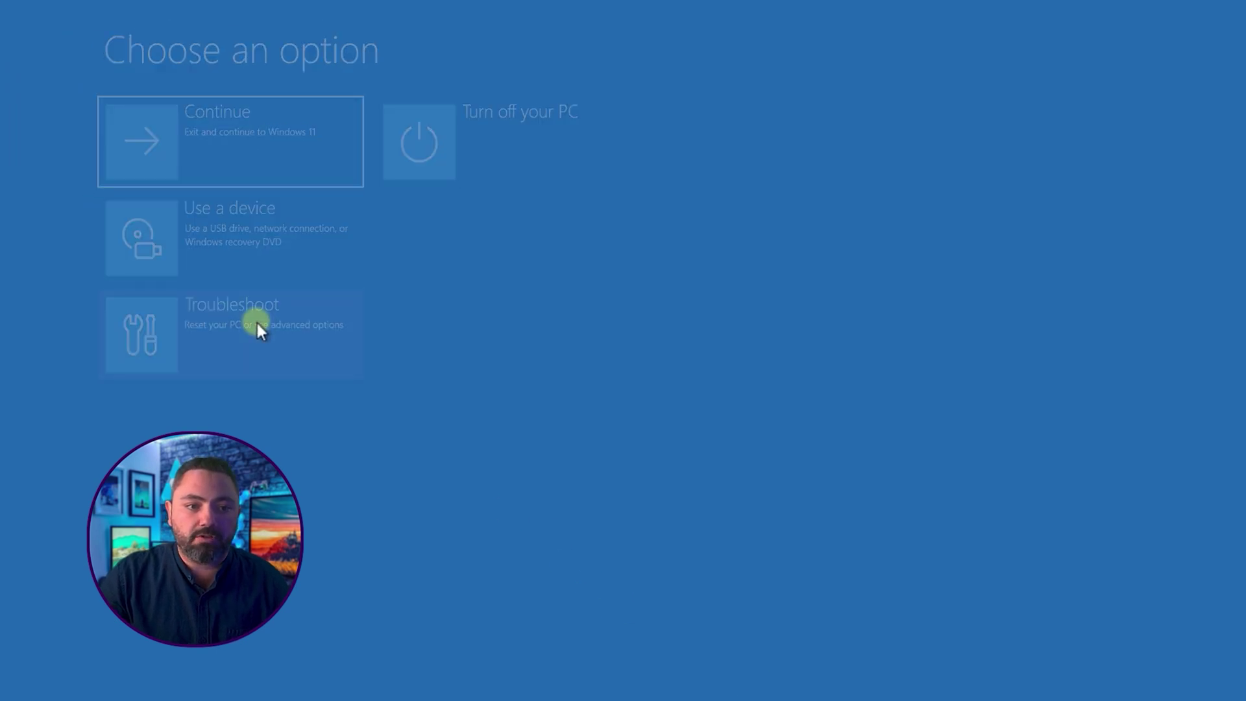
left_click(403, 260)
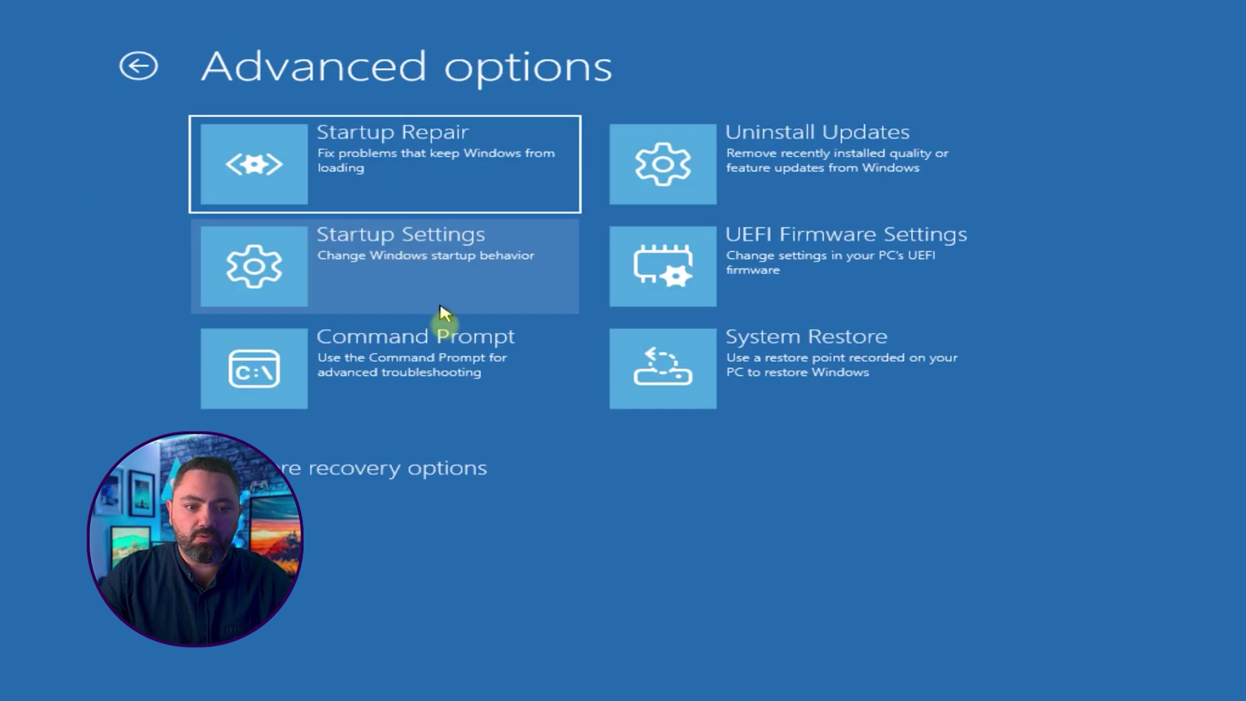
left_click(465, 370)
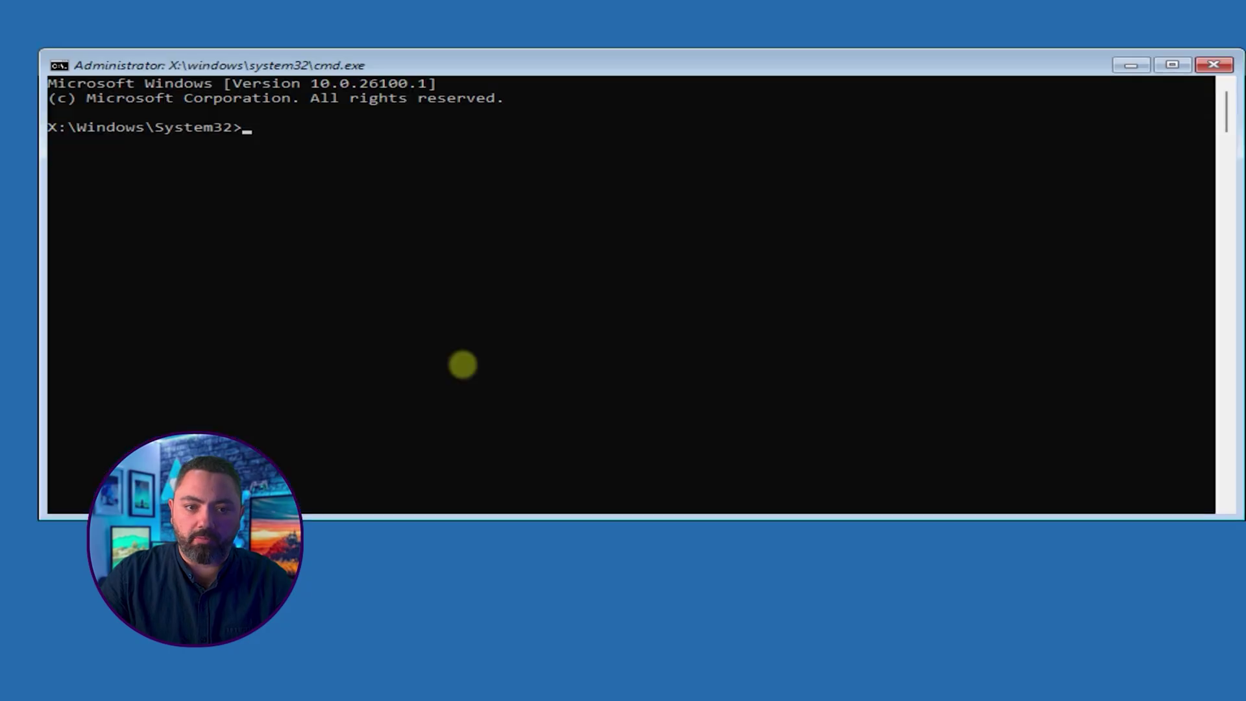
left_click(567, 345)
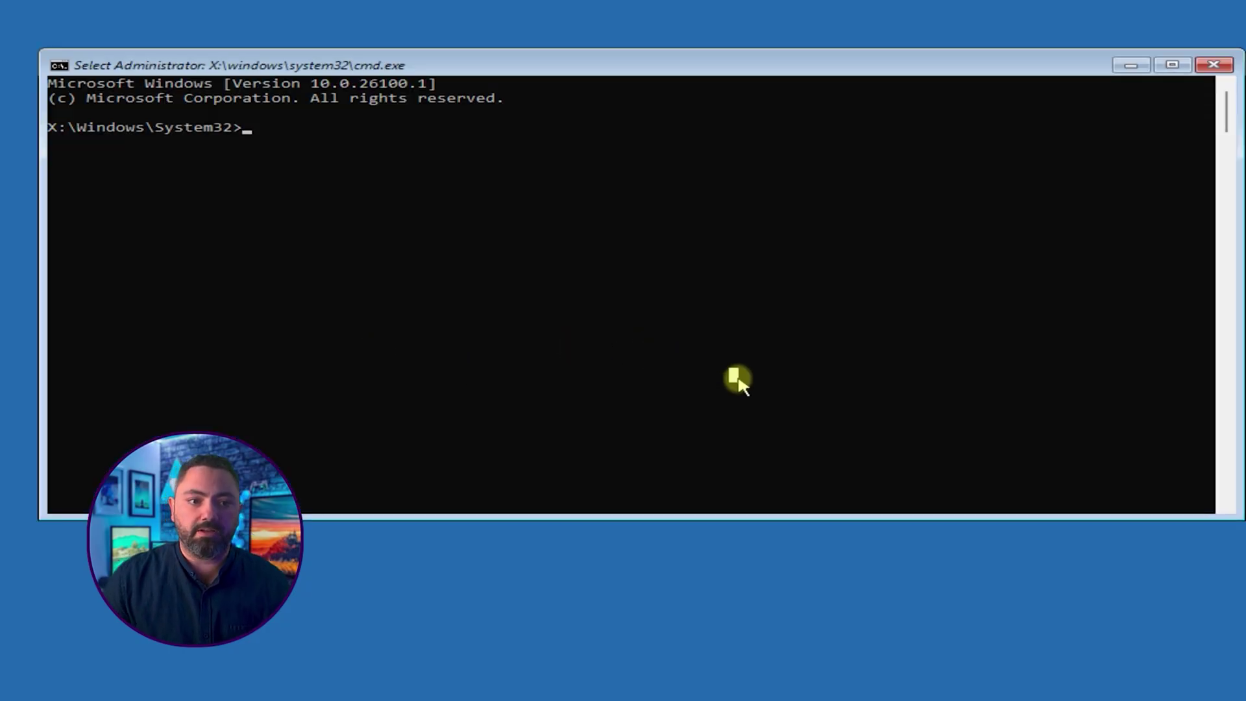
type("bcdboot")
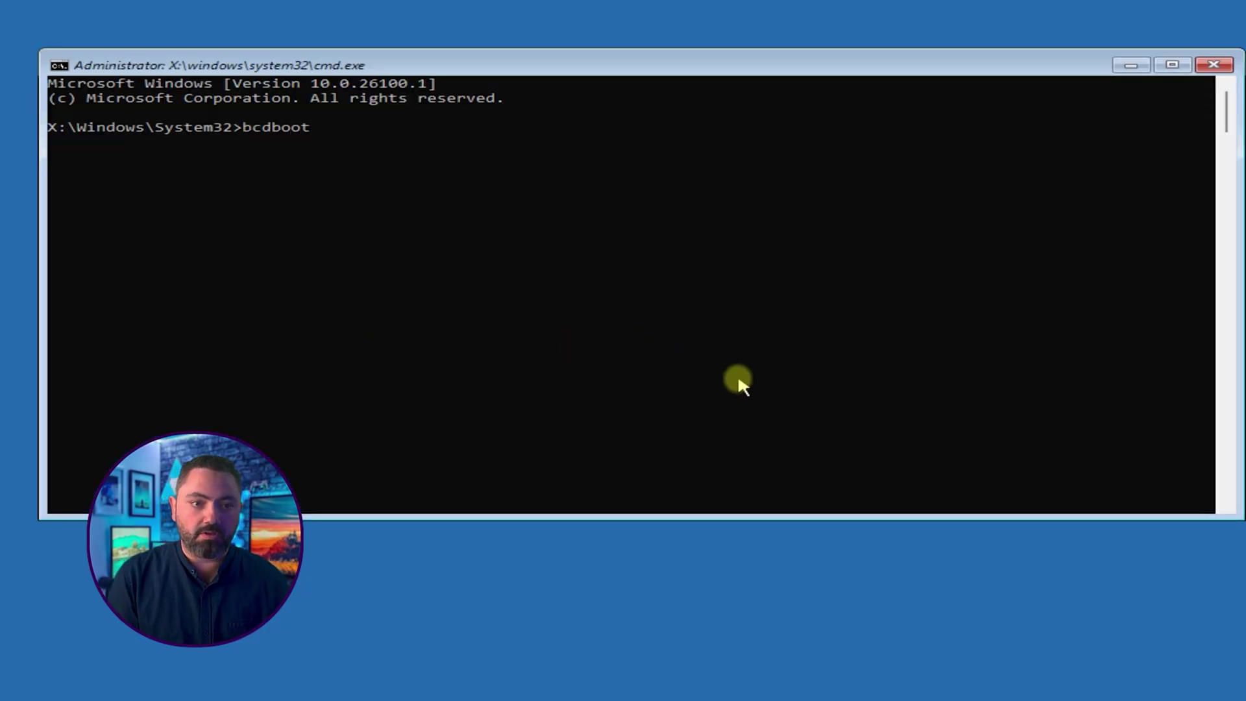
type(" C:")
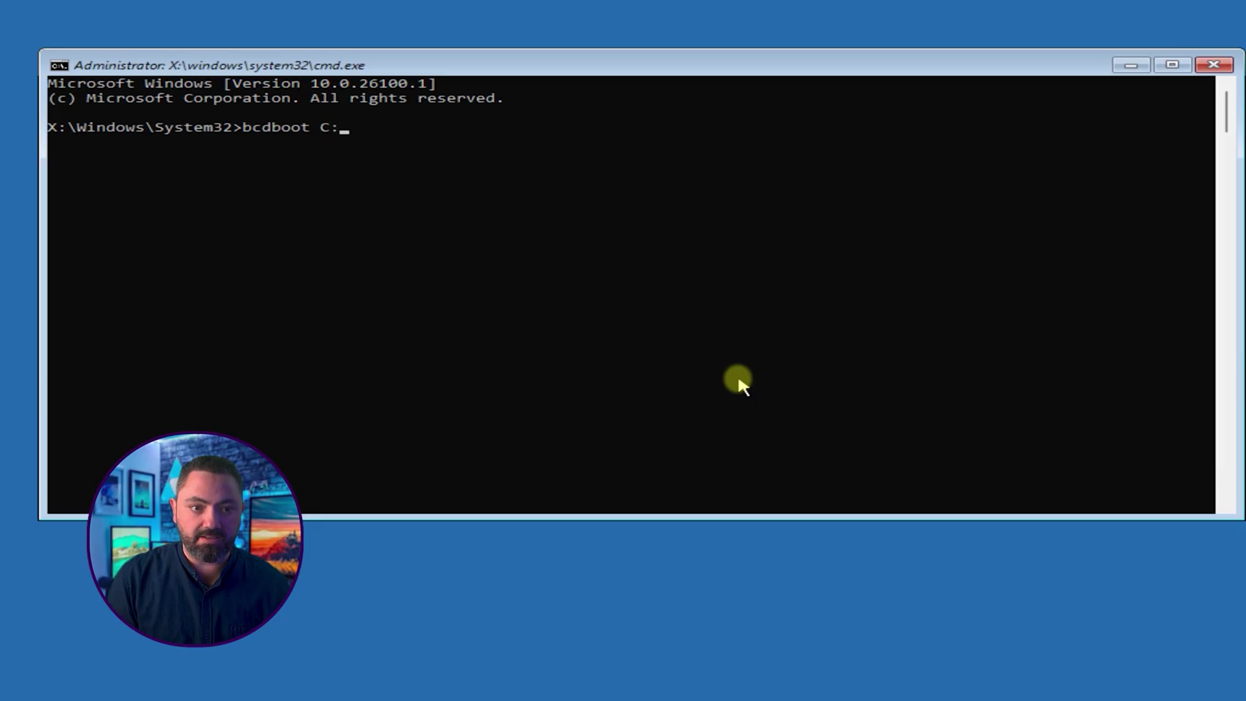
type("\\Windows")
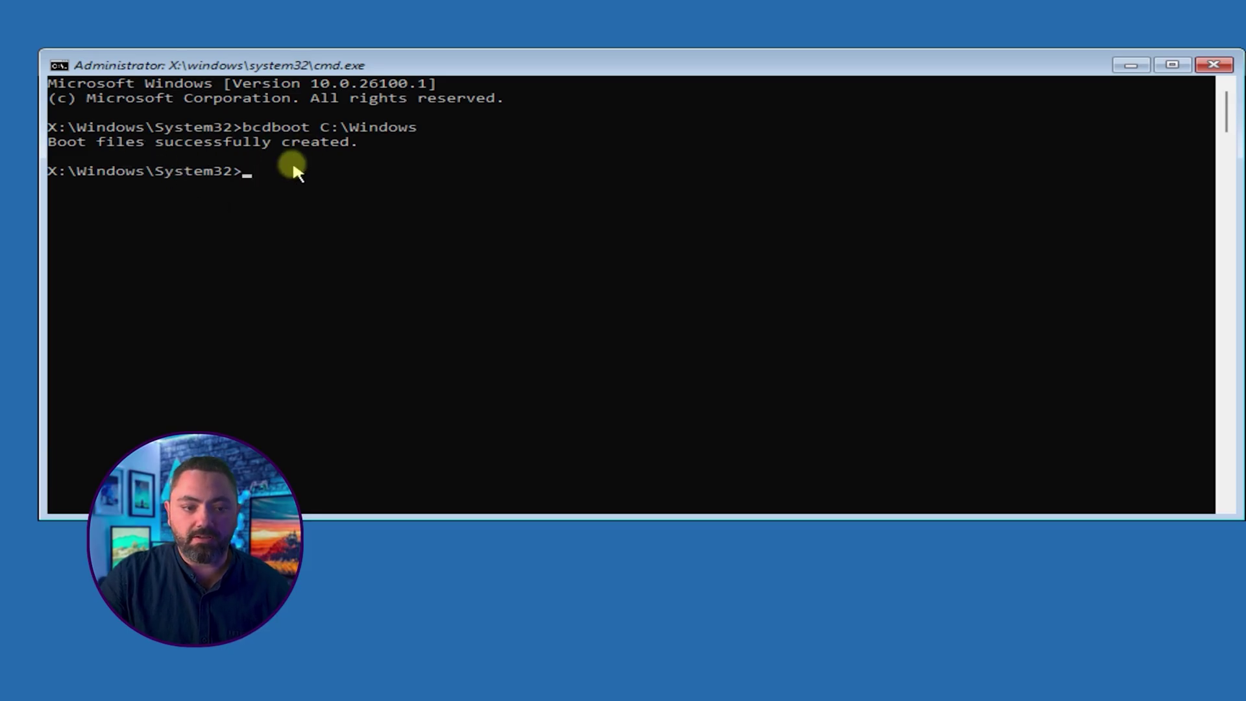
type("exit")
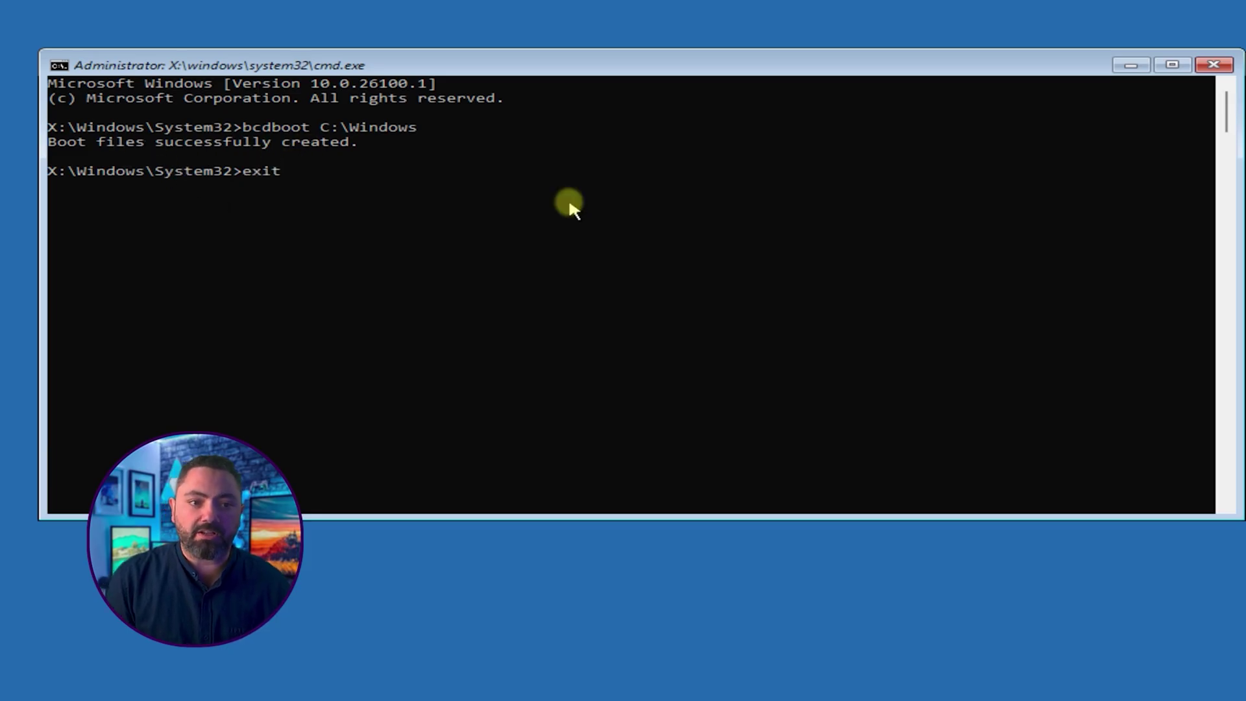
key("Return")
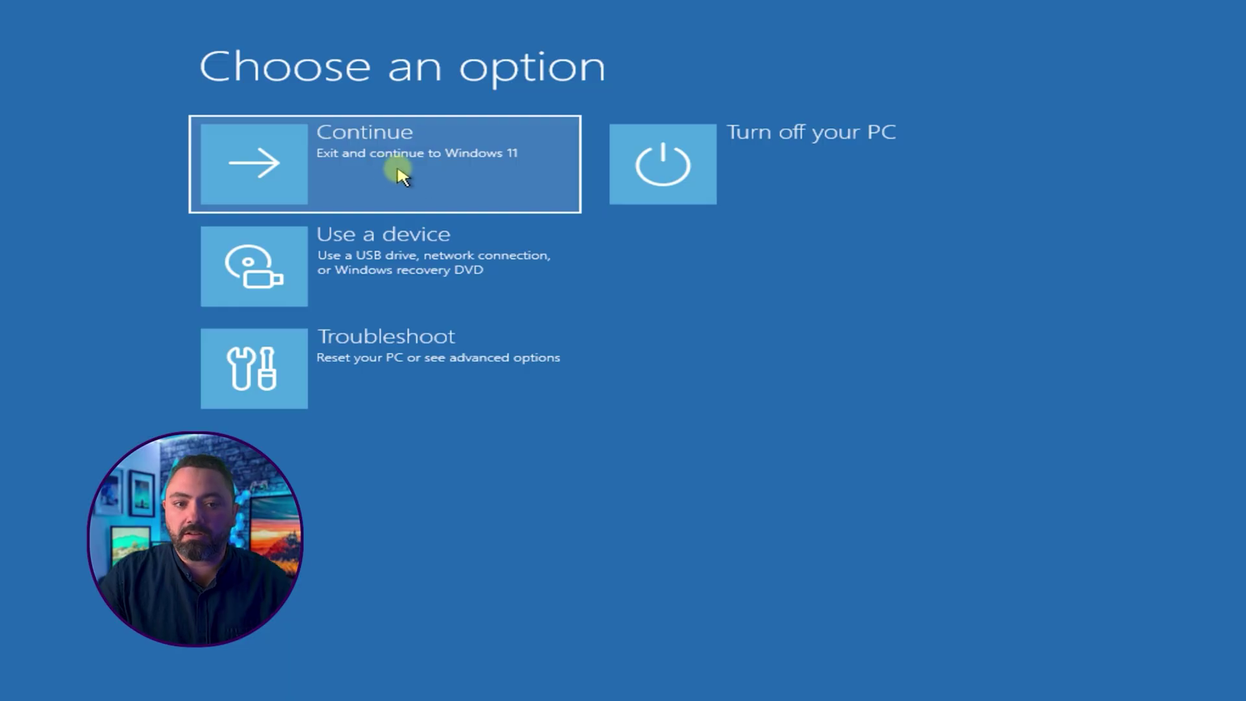
Step: Boot into Windows 11, open Disk Management and delete the 46.99 GB Linux volume
left_click(431, 168)
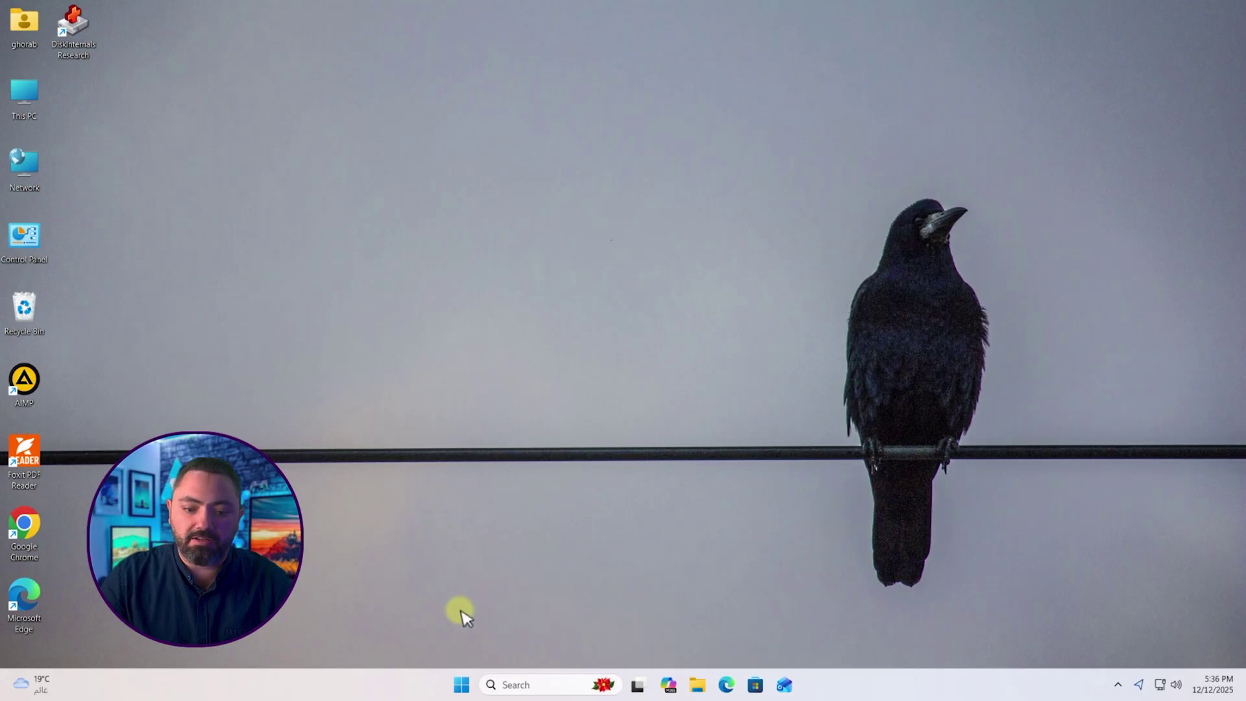
right_click(461, 685)
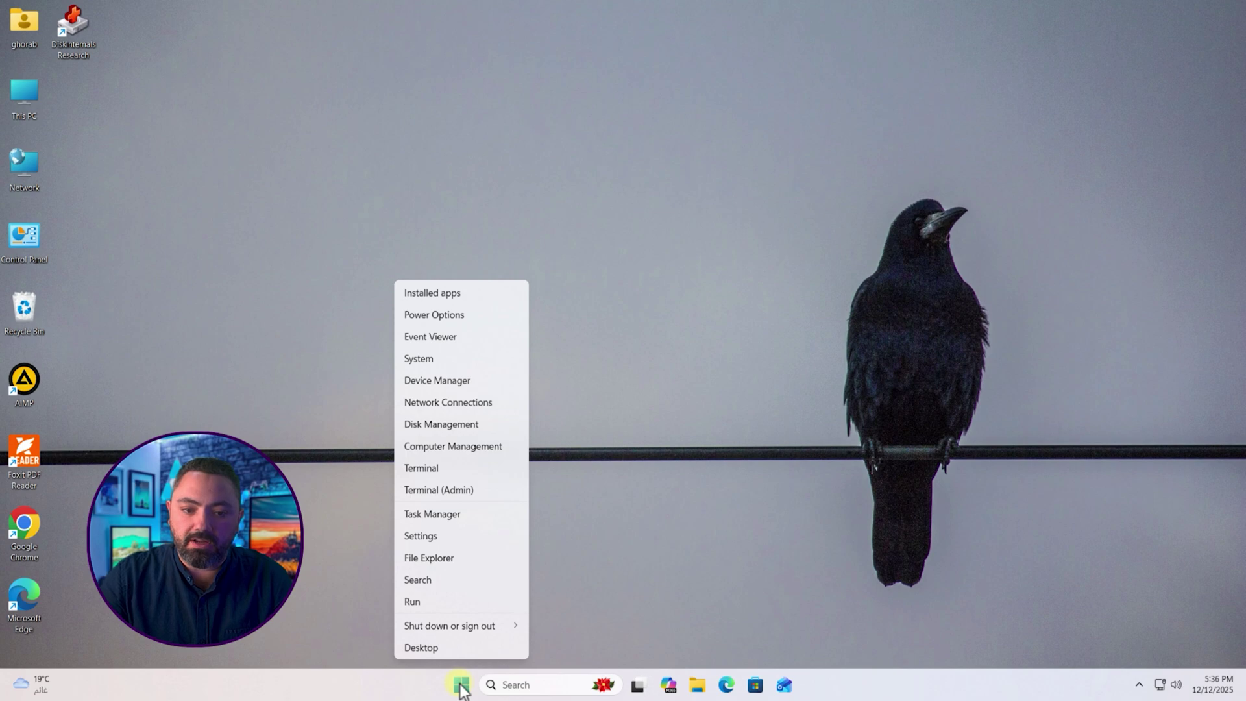
left_click(453, 423)
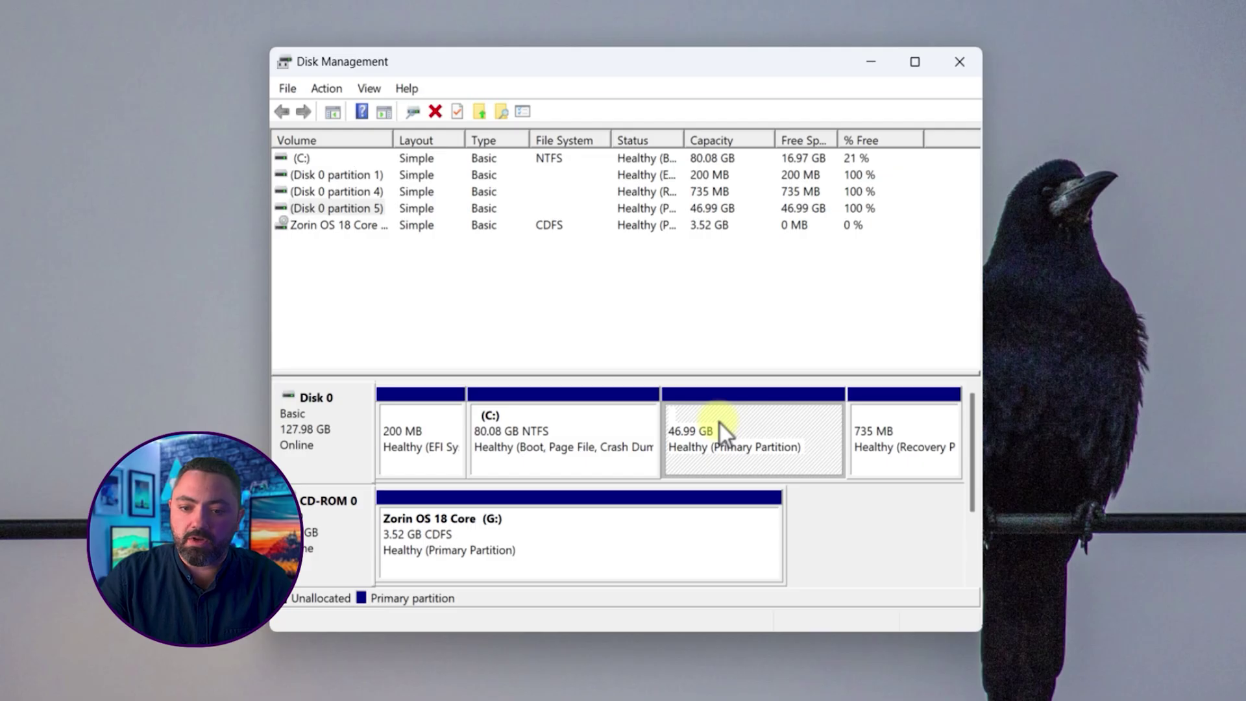
right_click(721, 423)
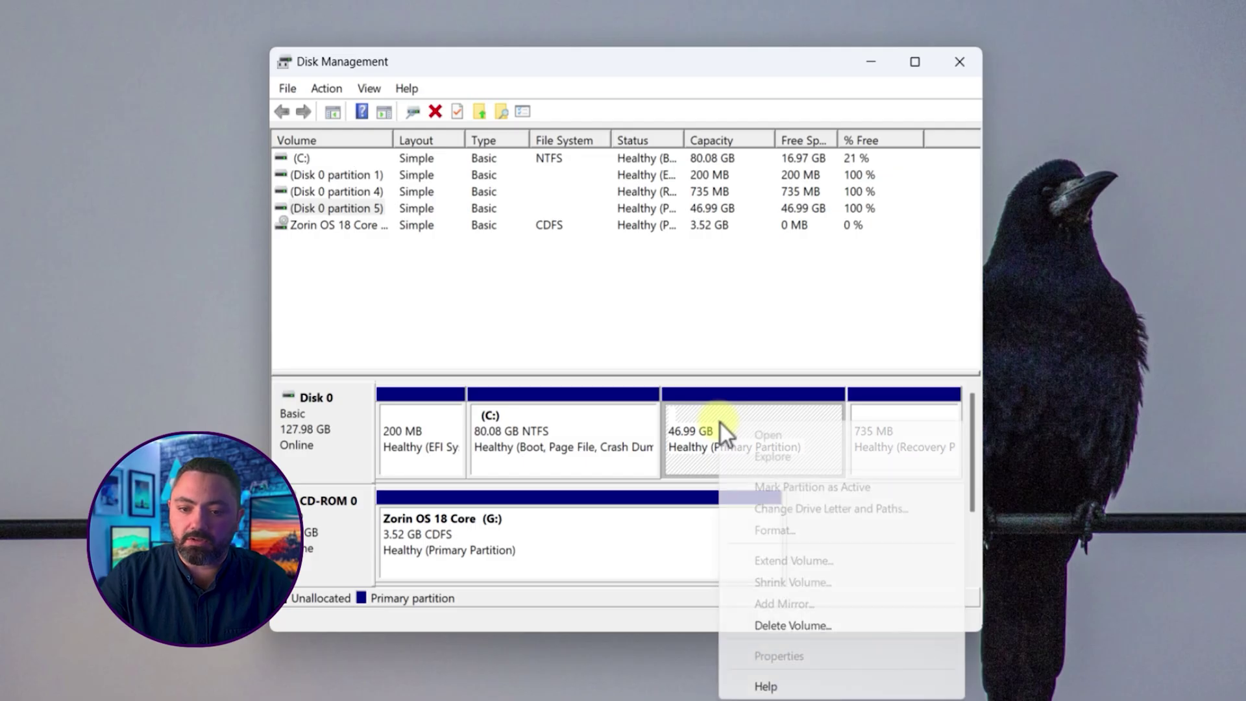
left_click(810, 627)
left_click(708, 520)
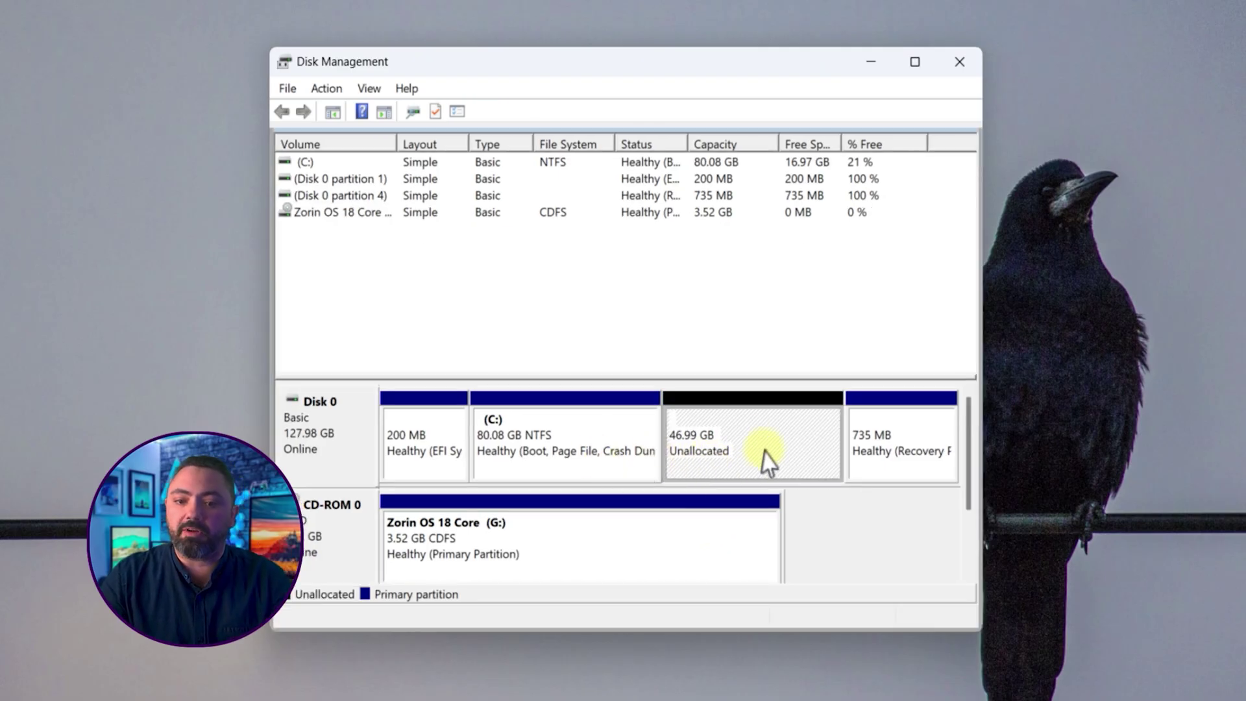
Step: Extend C: with the full 48115 MB of unallocated space, reaching 127.07 GB
left_click(566, 443)
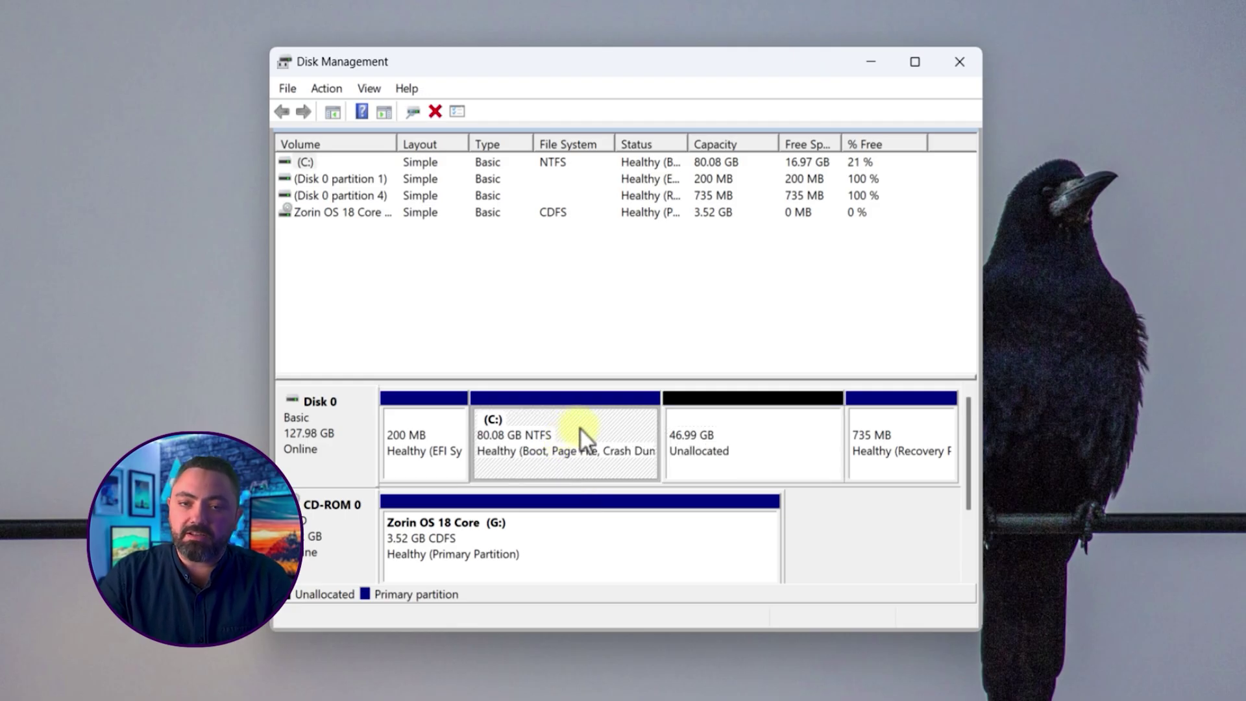
right_click(587, 425)
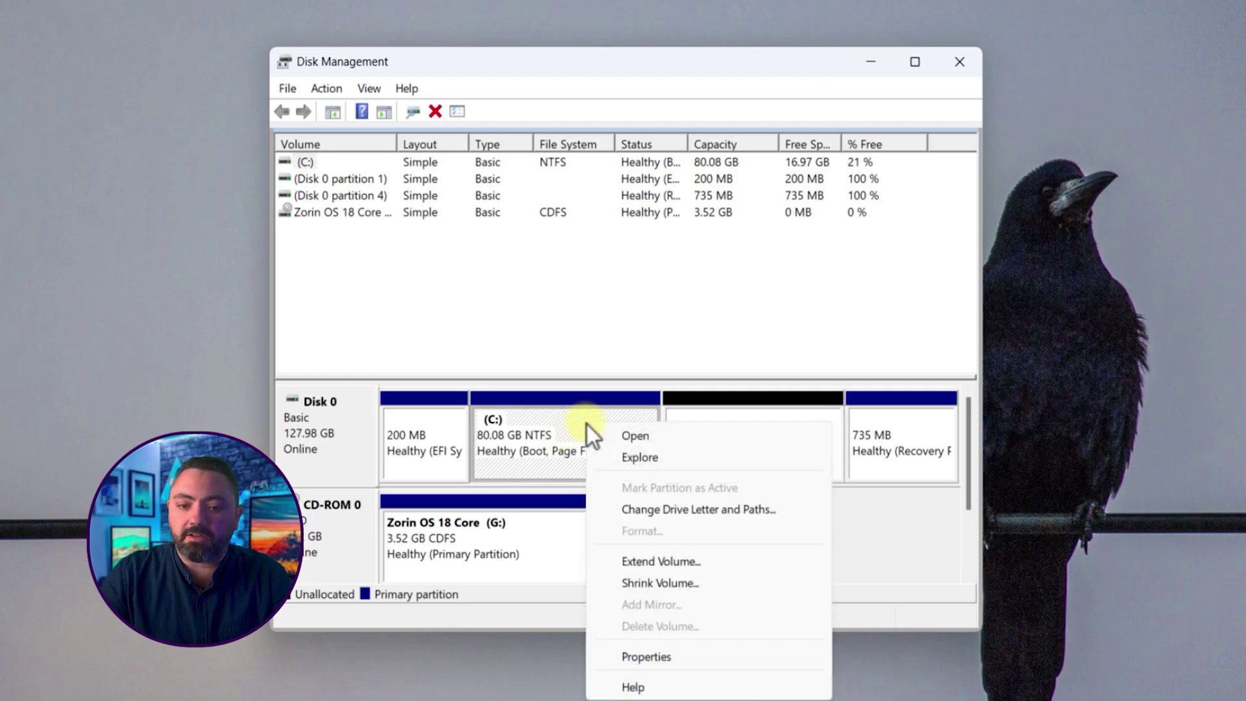
left_click(654, 563)
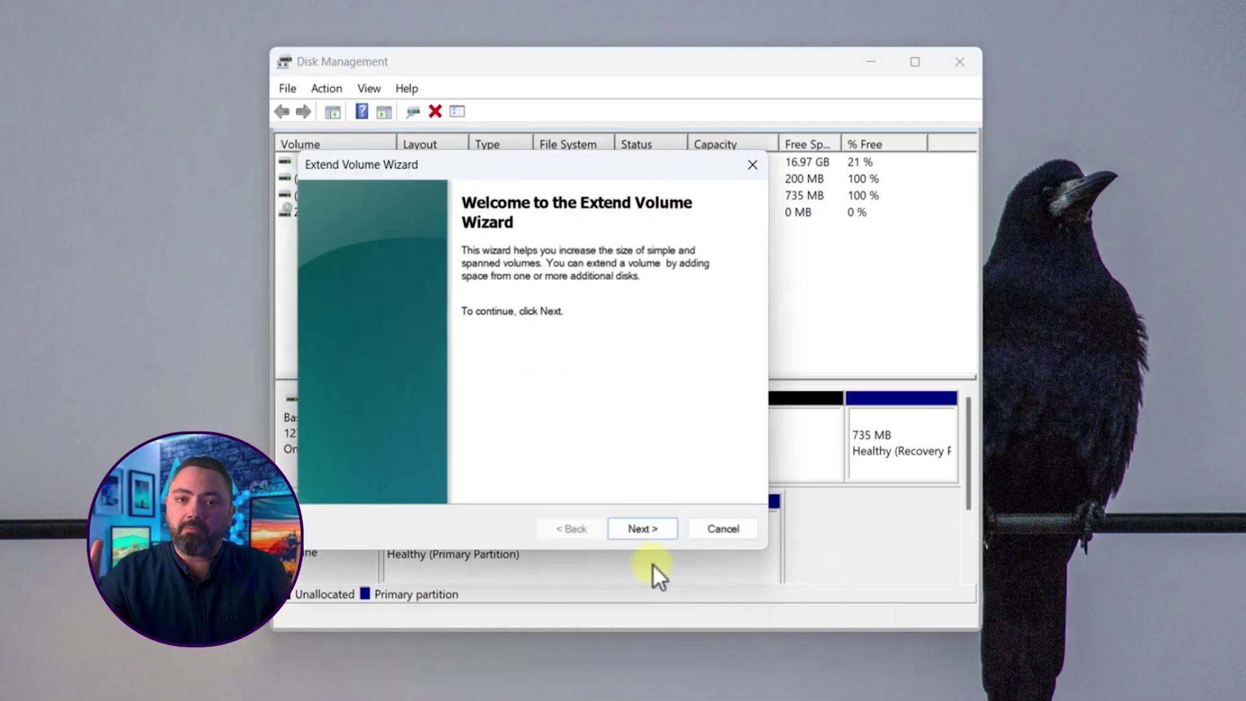
left_click(646, 536)
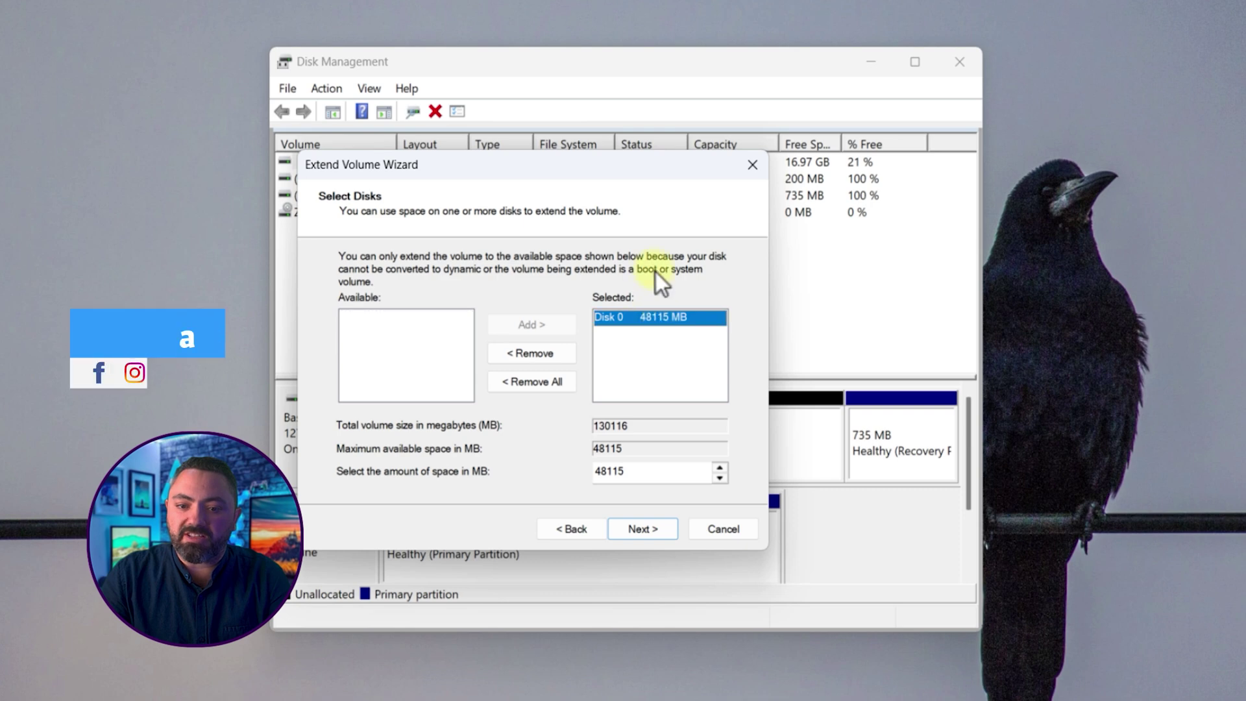
left_click_drag(661, 170, 577, 137)
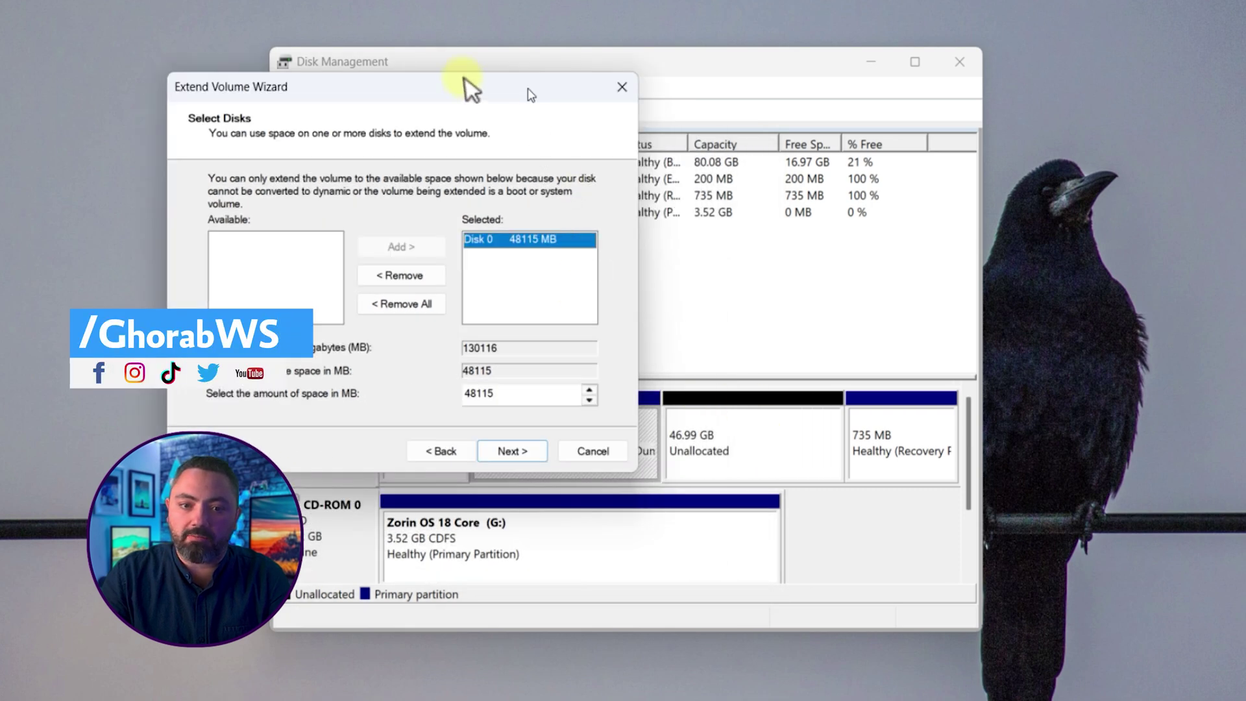
left_click_drag(467, 88, 614, 148)
left_click(677, 521)
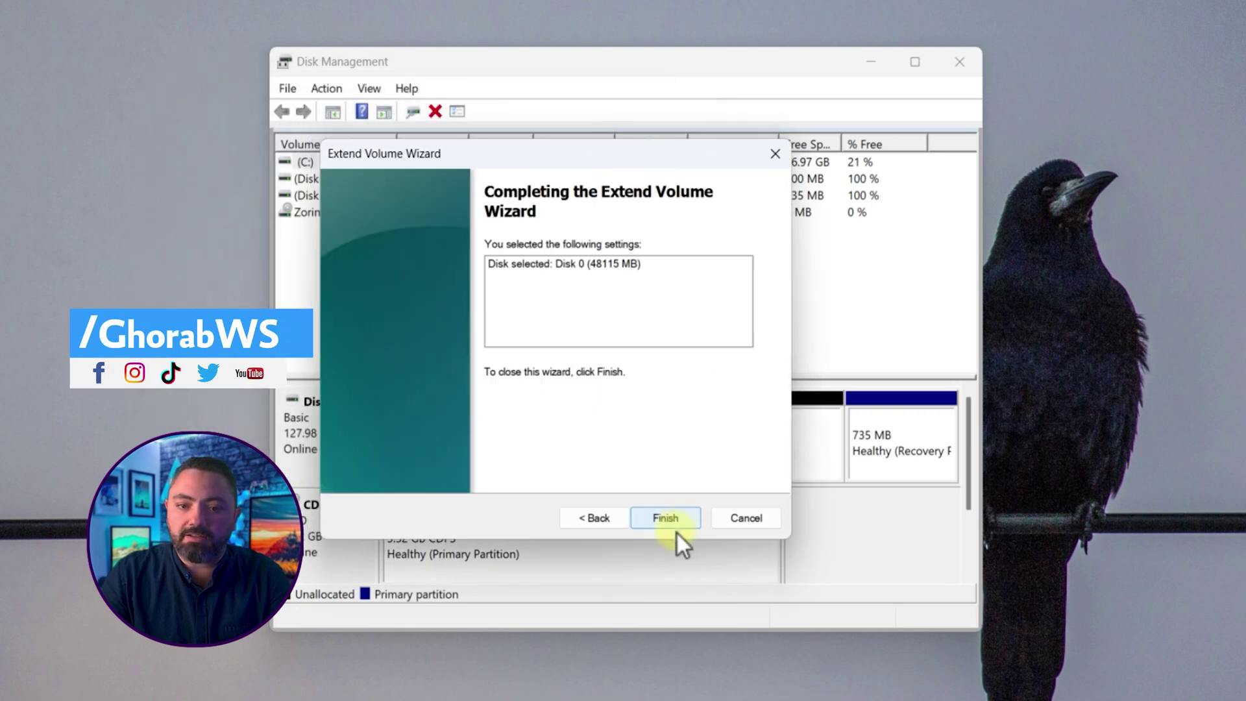
left_click(676, 523)
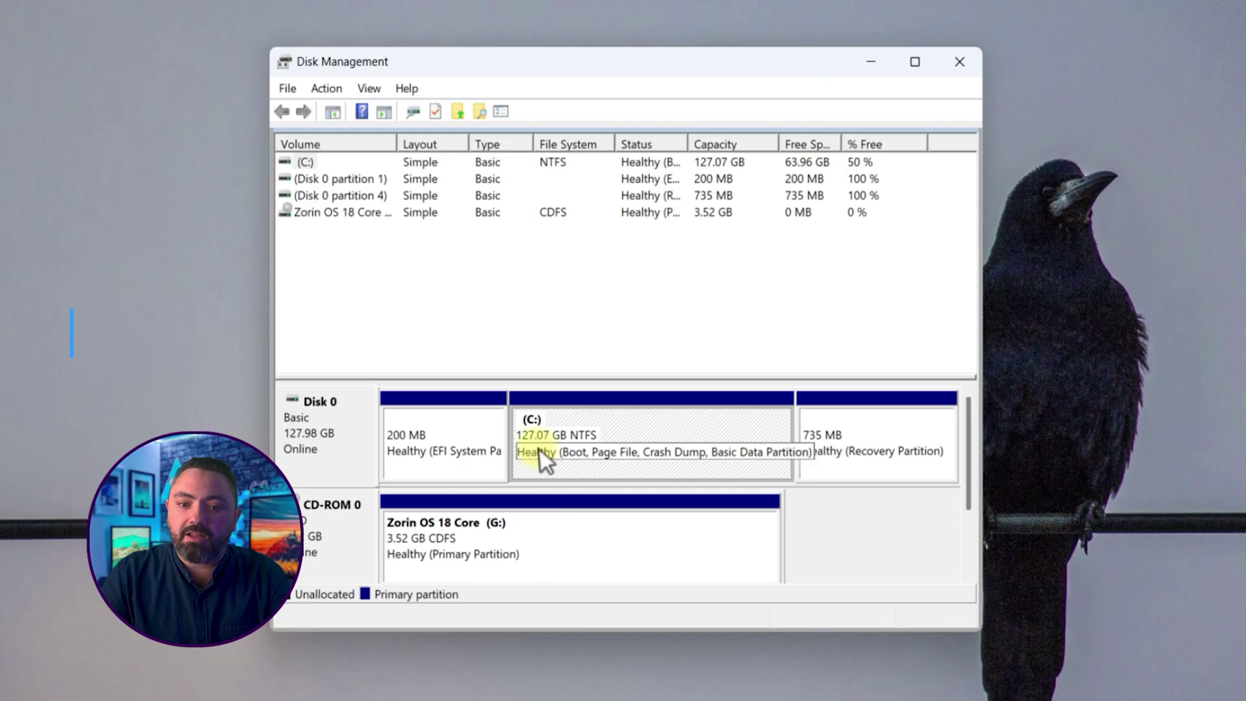